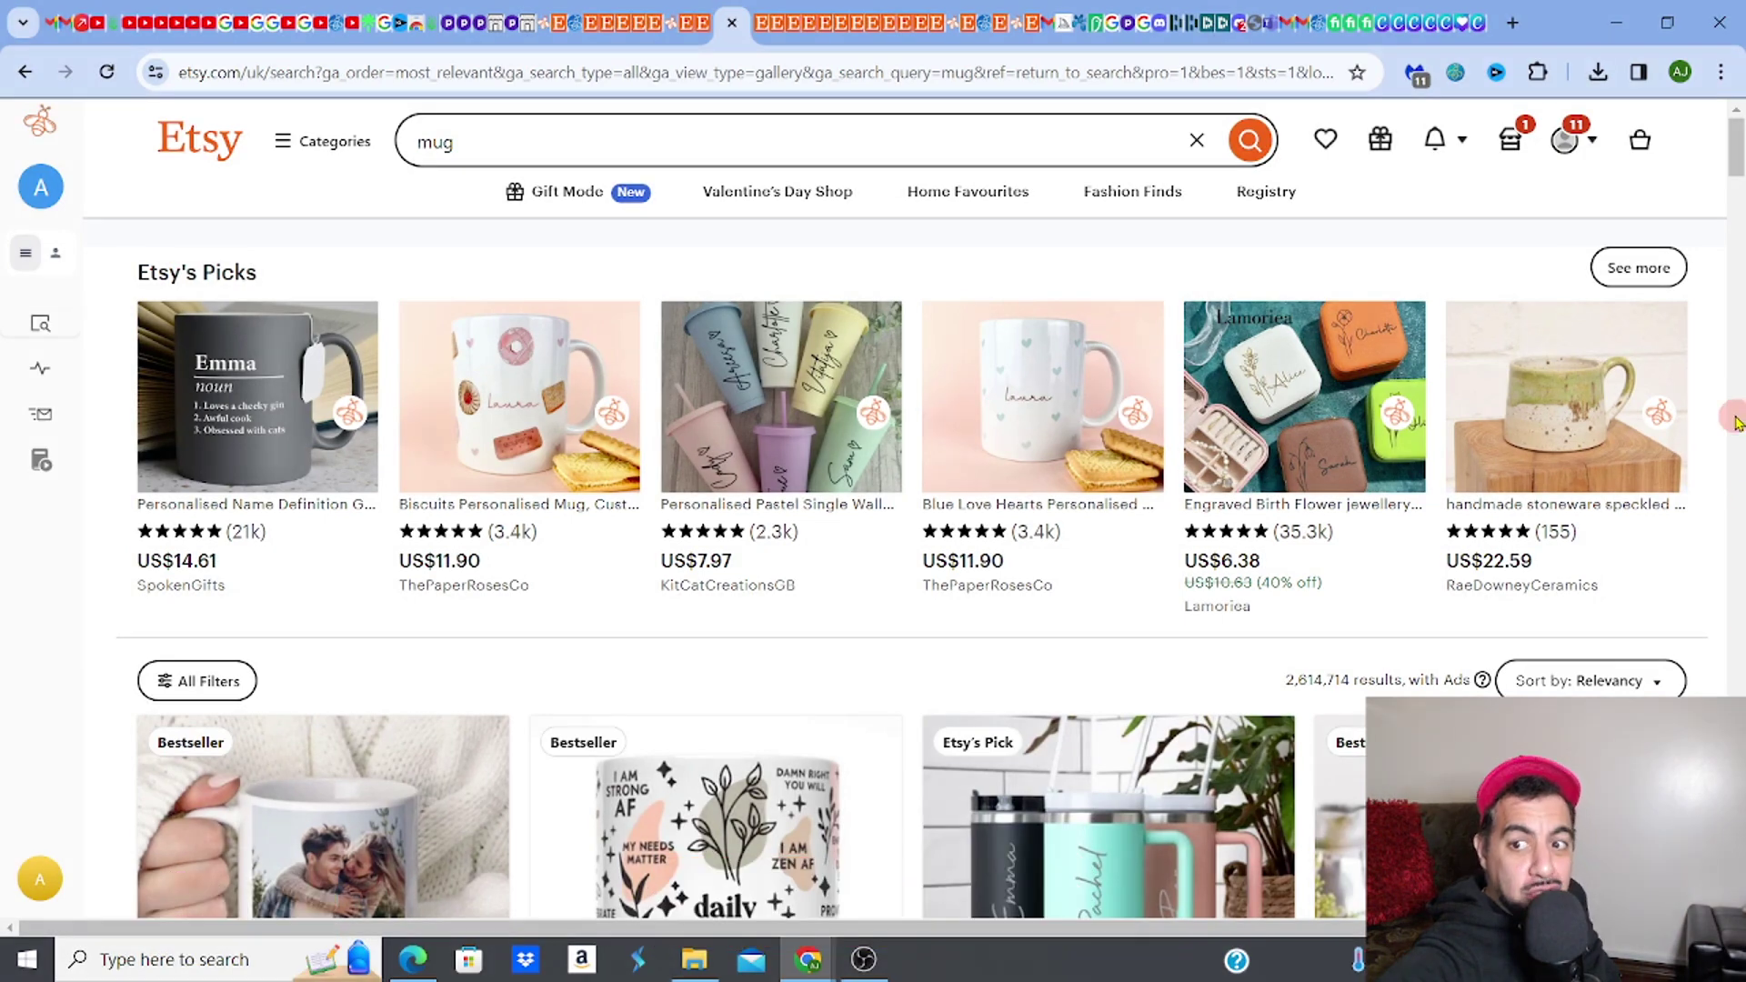
# Step: Open the Pressed Flowers Mug listing and check its estimated sales and revenue
pyautogui.moveTo(1737, 164); pyautogui.dragTo(1737, 382)
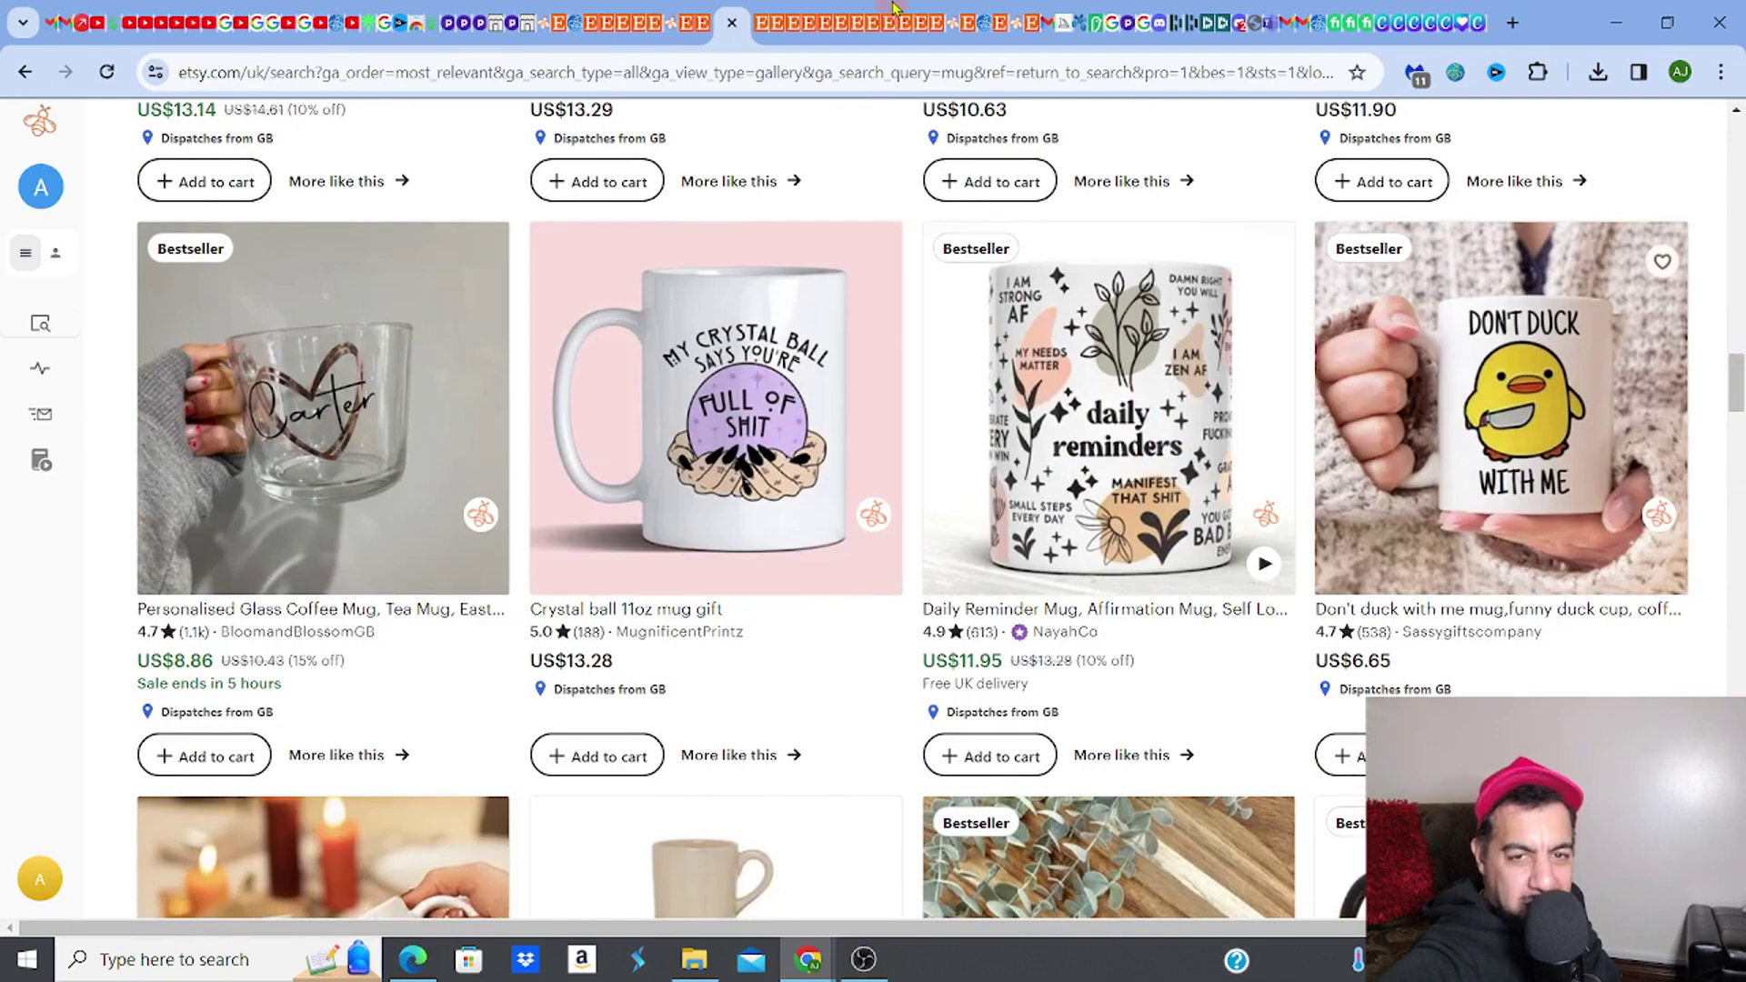
pyautogui.click(762, 34)
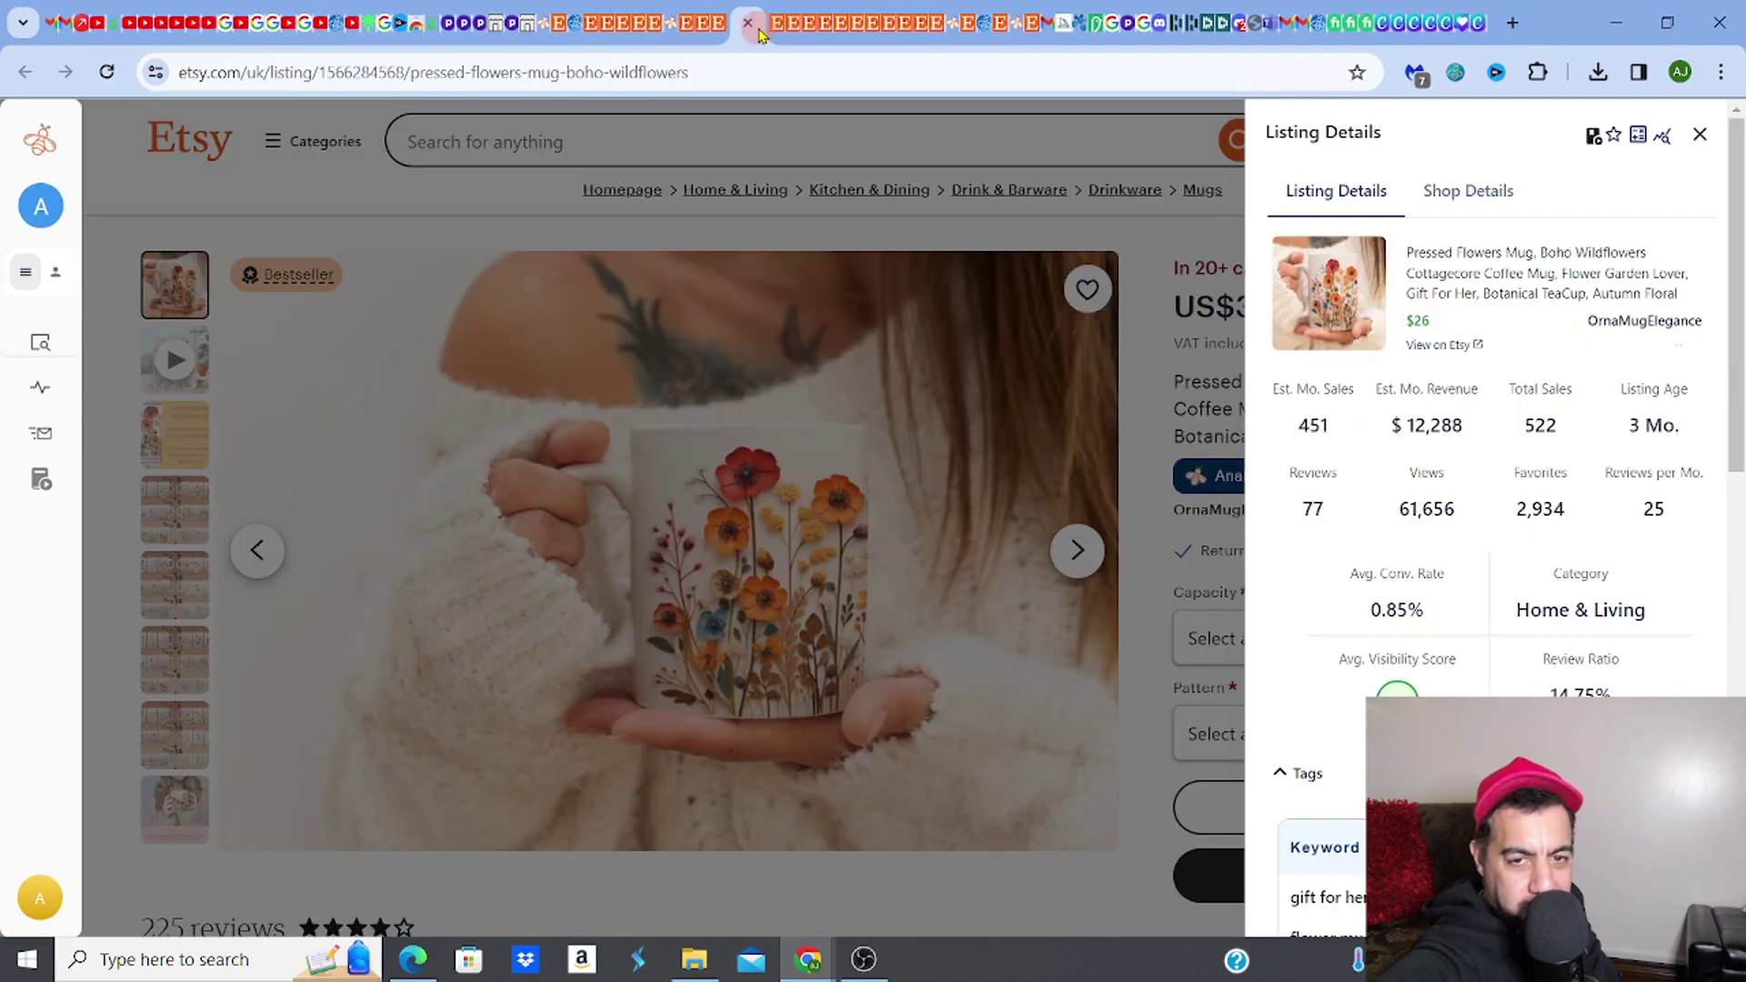
pyautogui.click(804, 256)
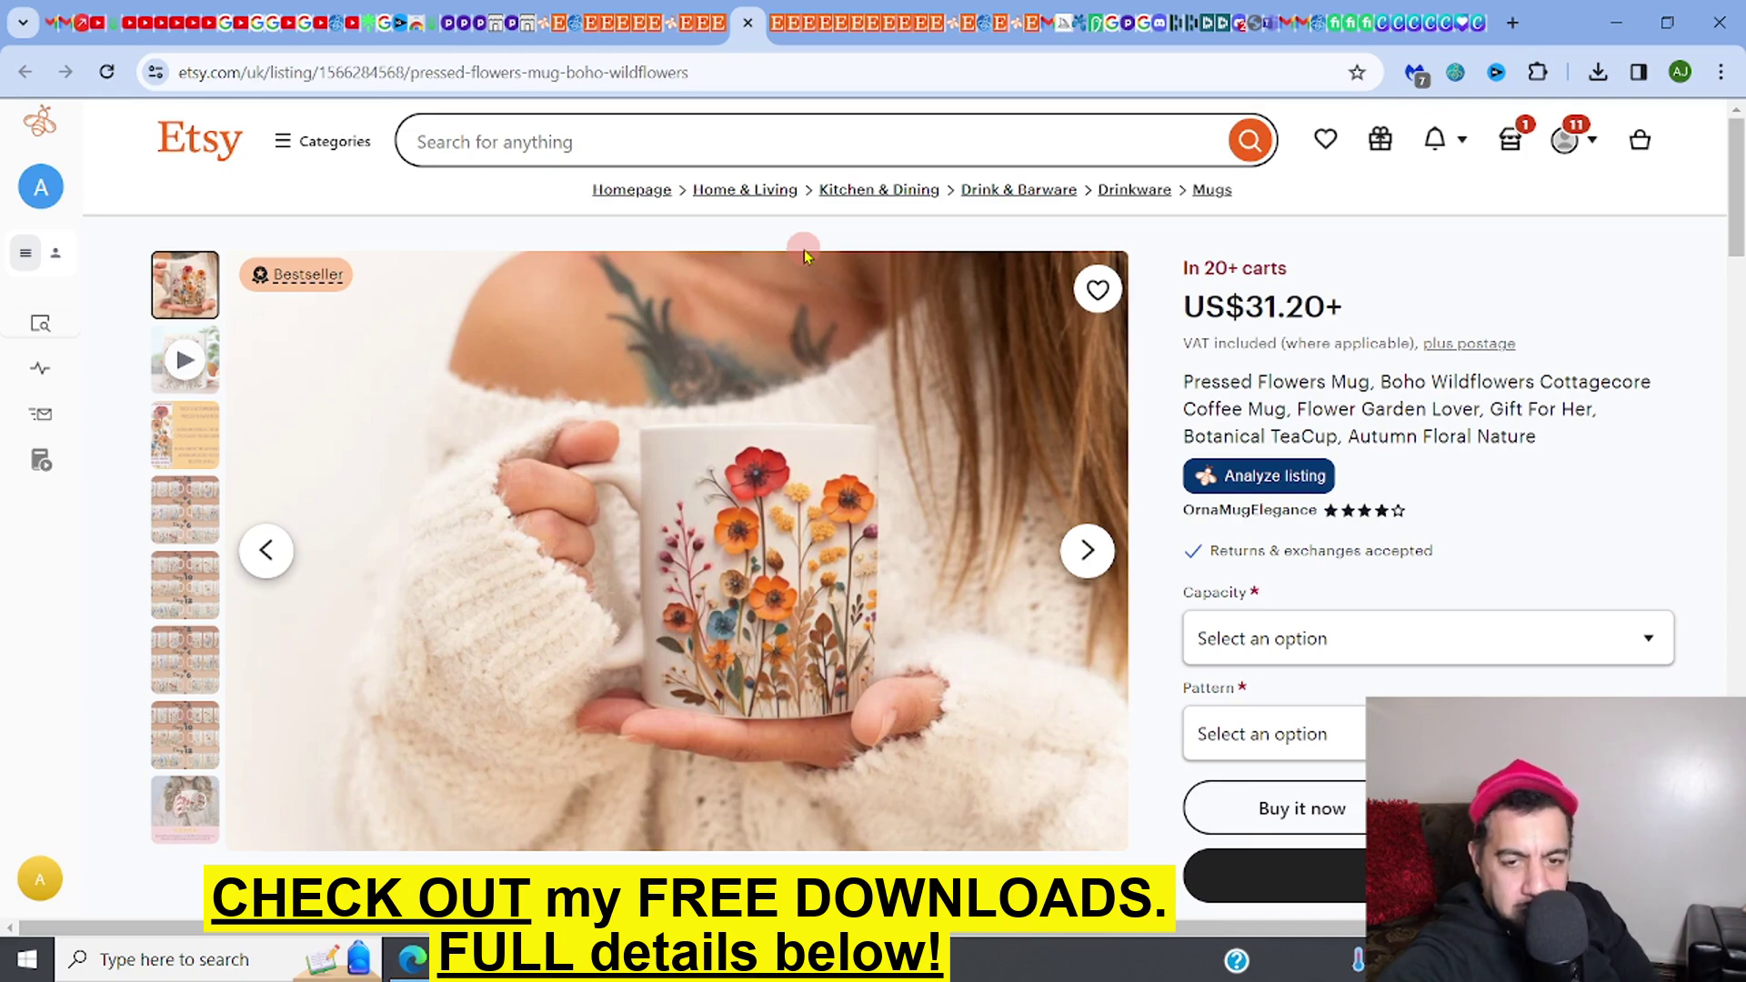
pyautogui.click(1271, 479)
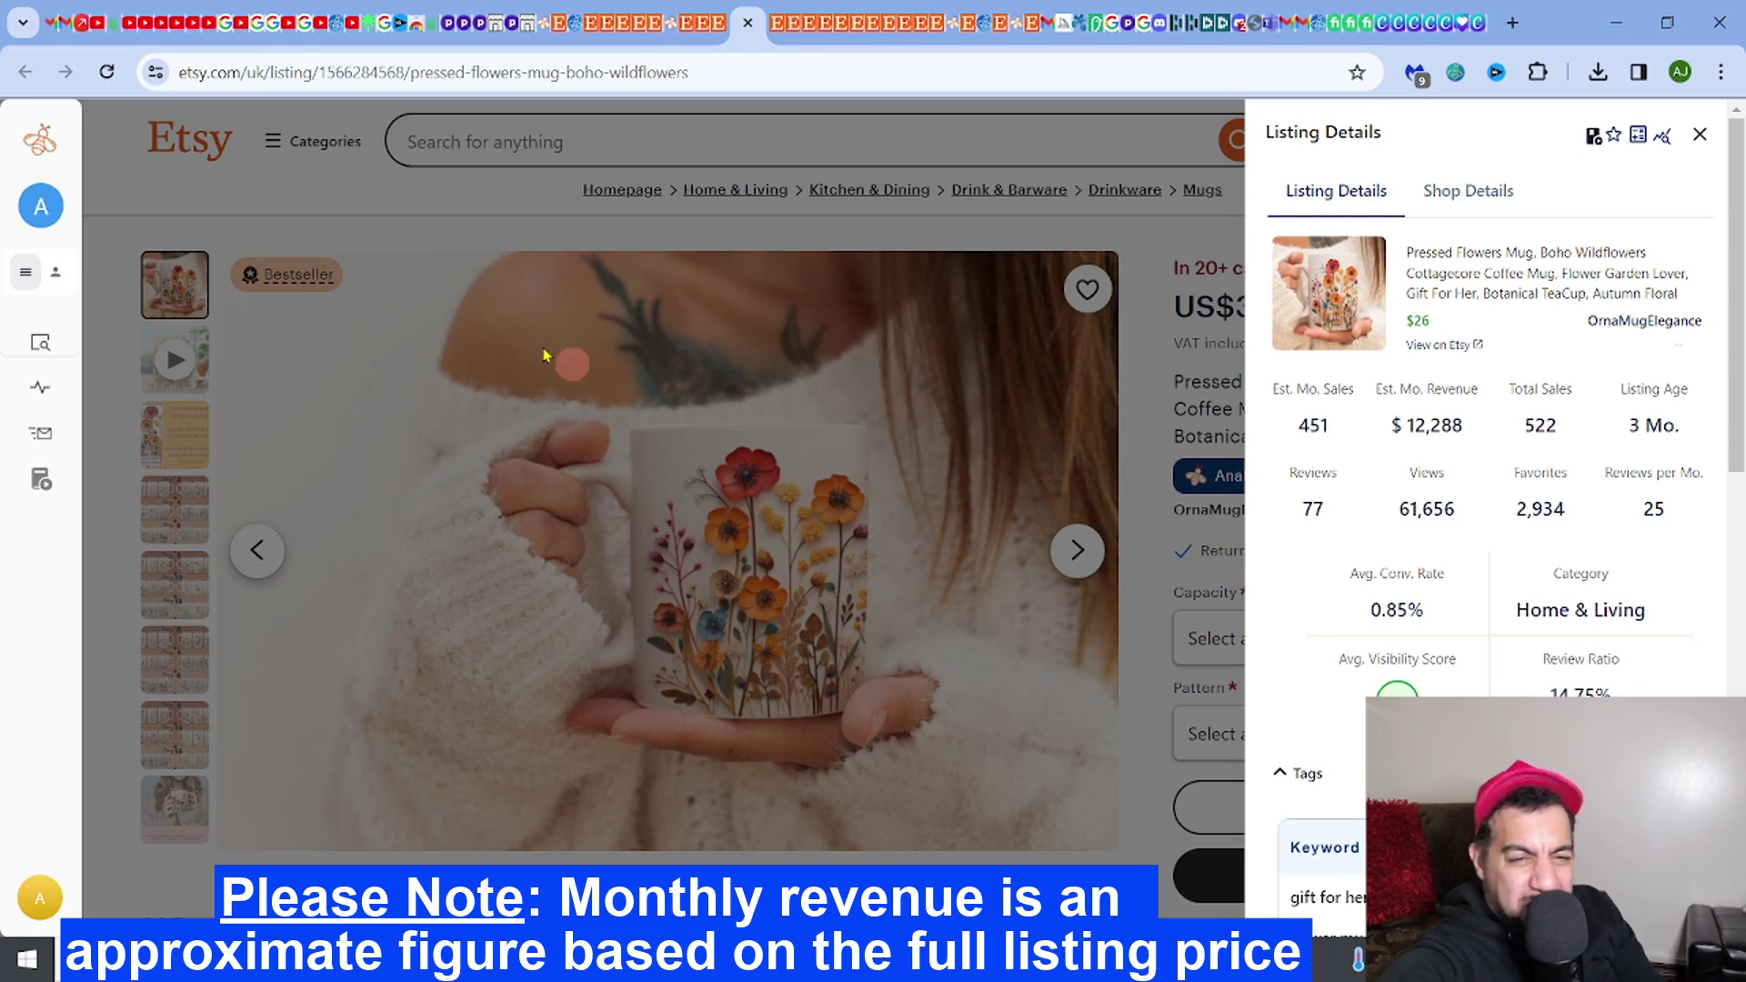
# Step: Play the mug's product video, then reopen the analysis showing 451 monthly sales and $12,288 revenue
pyautogui.click(291, 196)
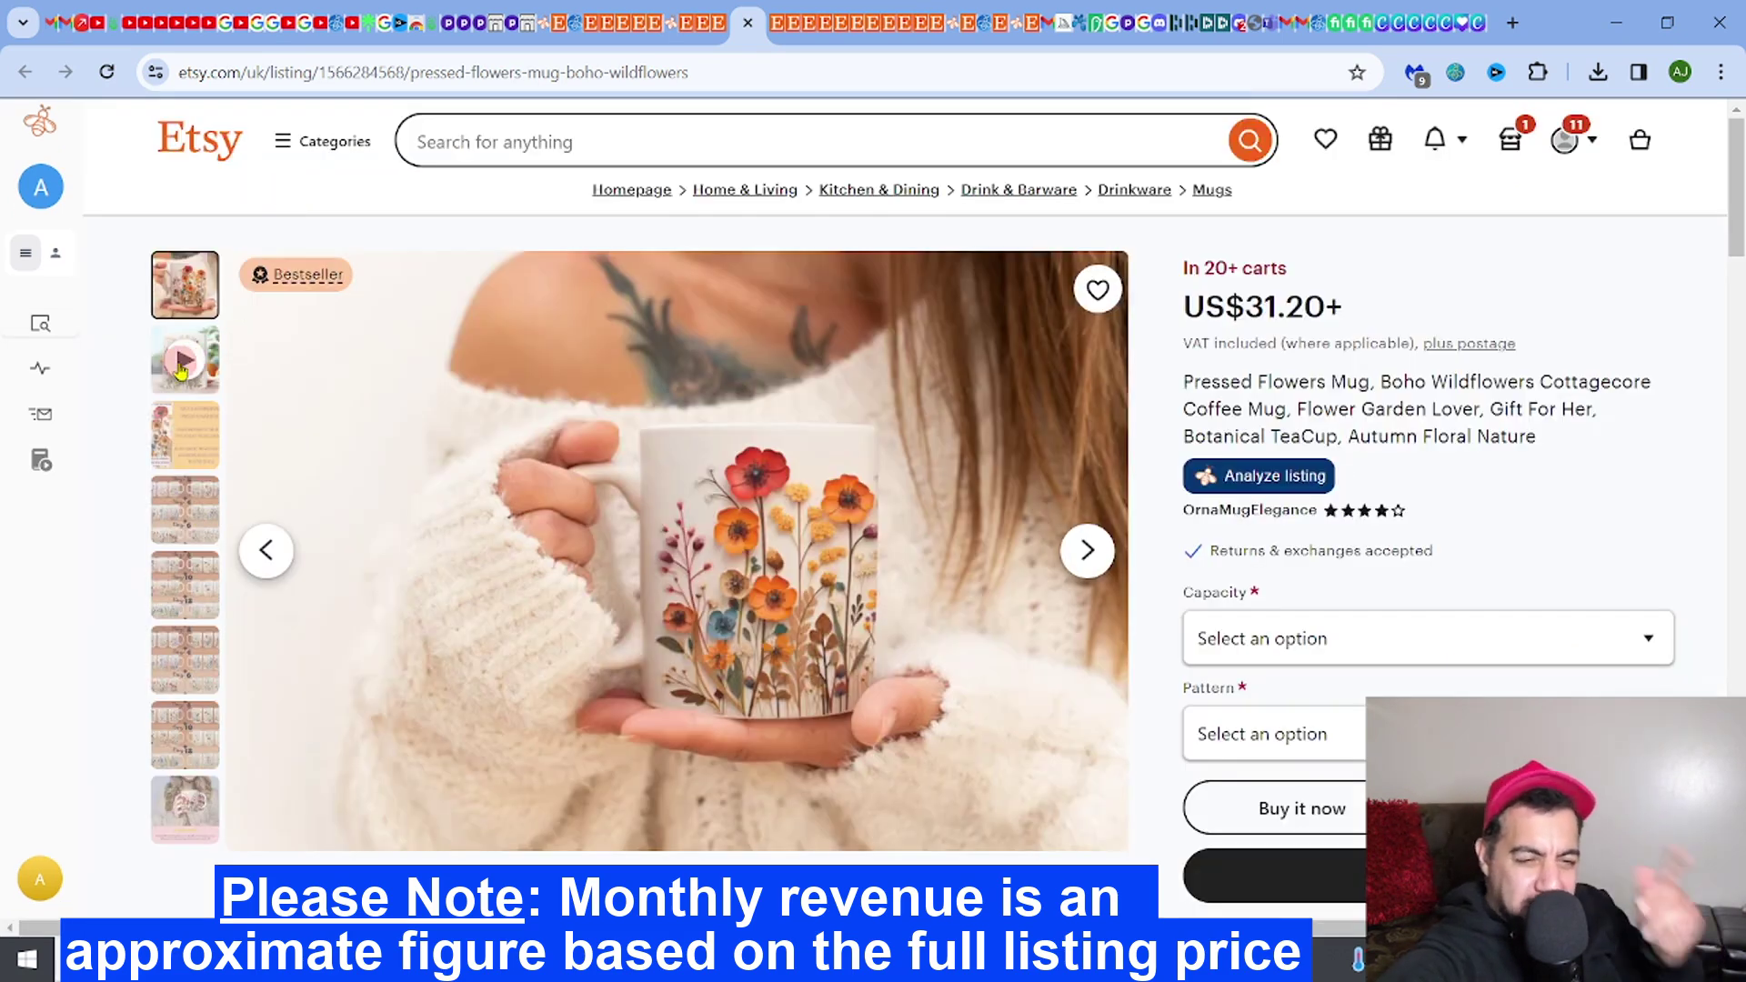
pyautogui.click(182, 363)
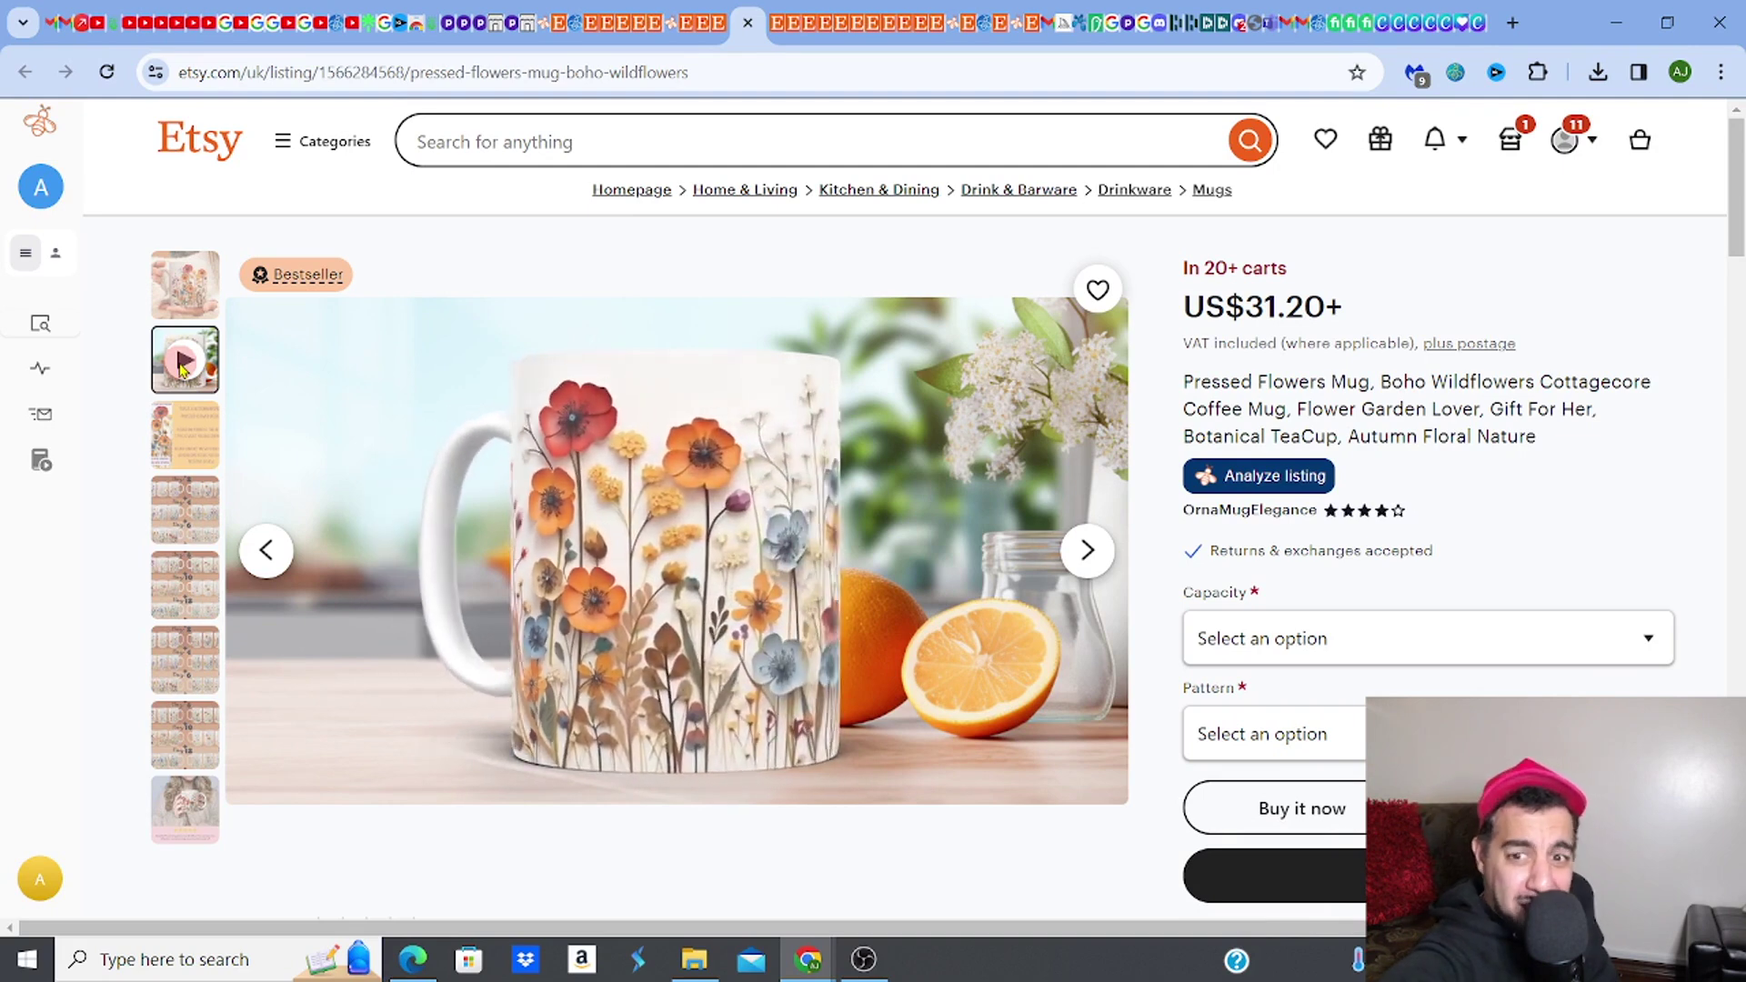
pyautogui.click(1218, 479)
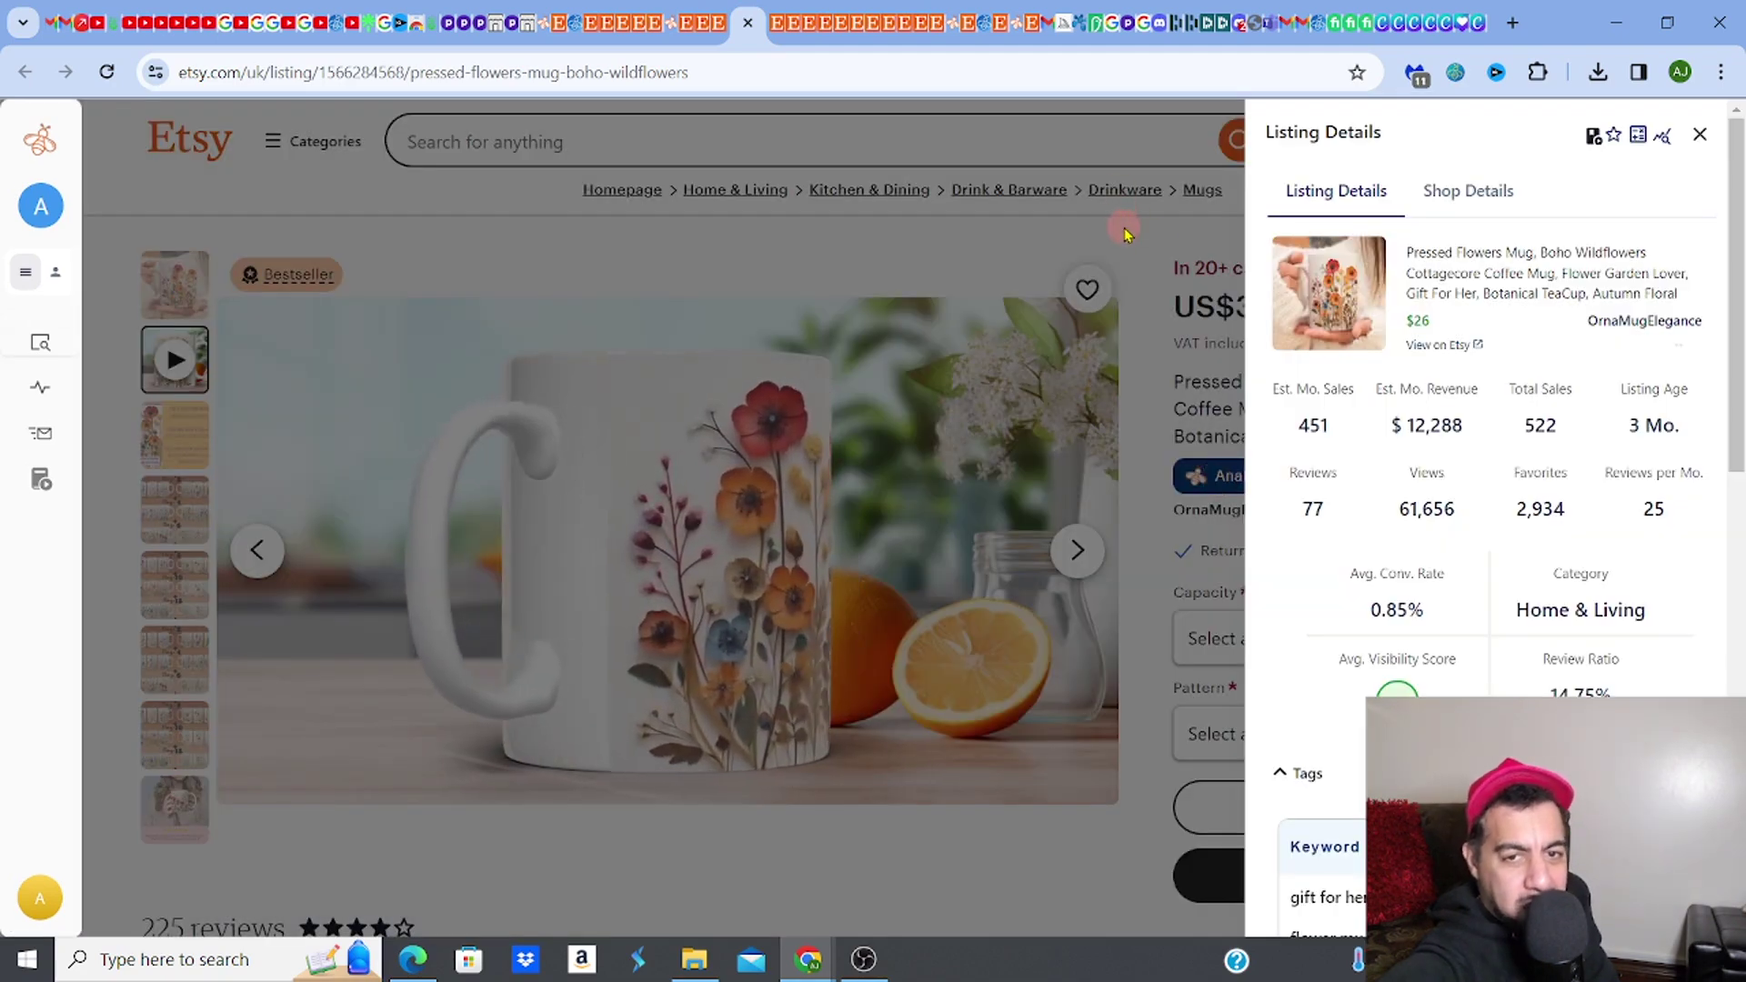
# Step: Search Etsy for 'animated mug template canva', bringing up about 410 mockup template results
pyautogui.click(855, 107)
pyautogui.click(671, 142)
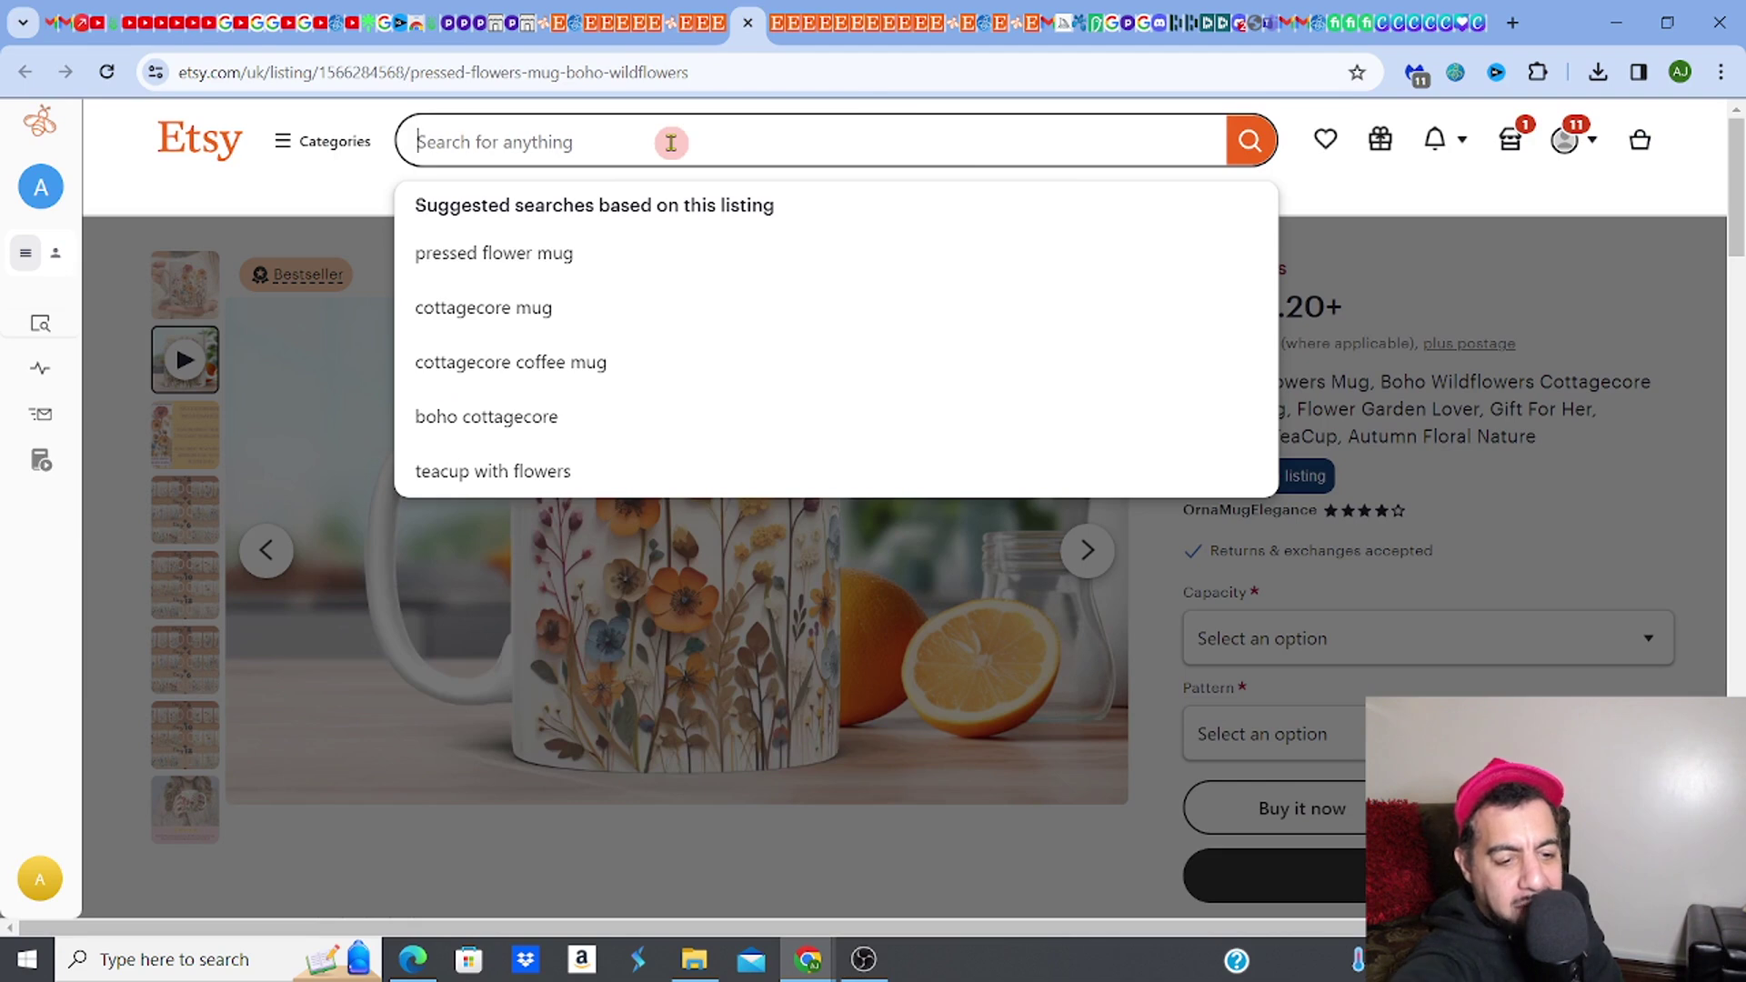
pyautogui.write('anu')
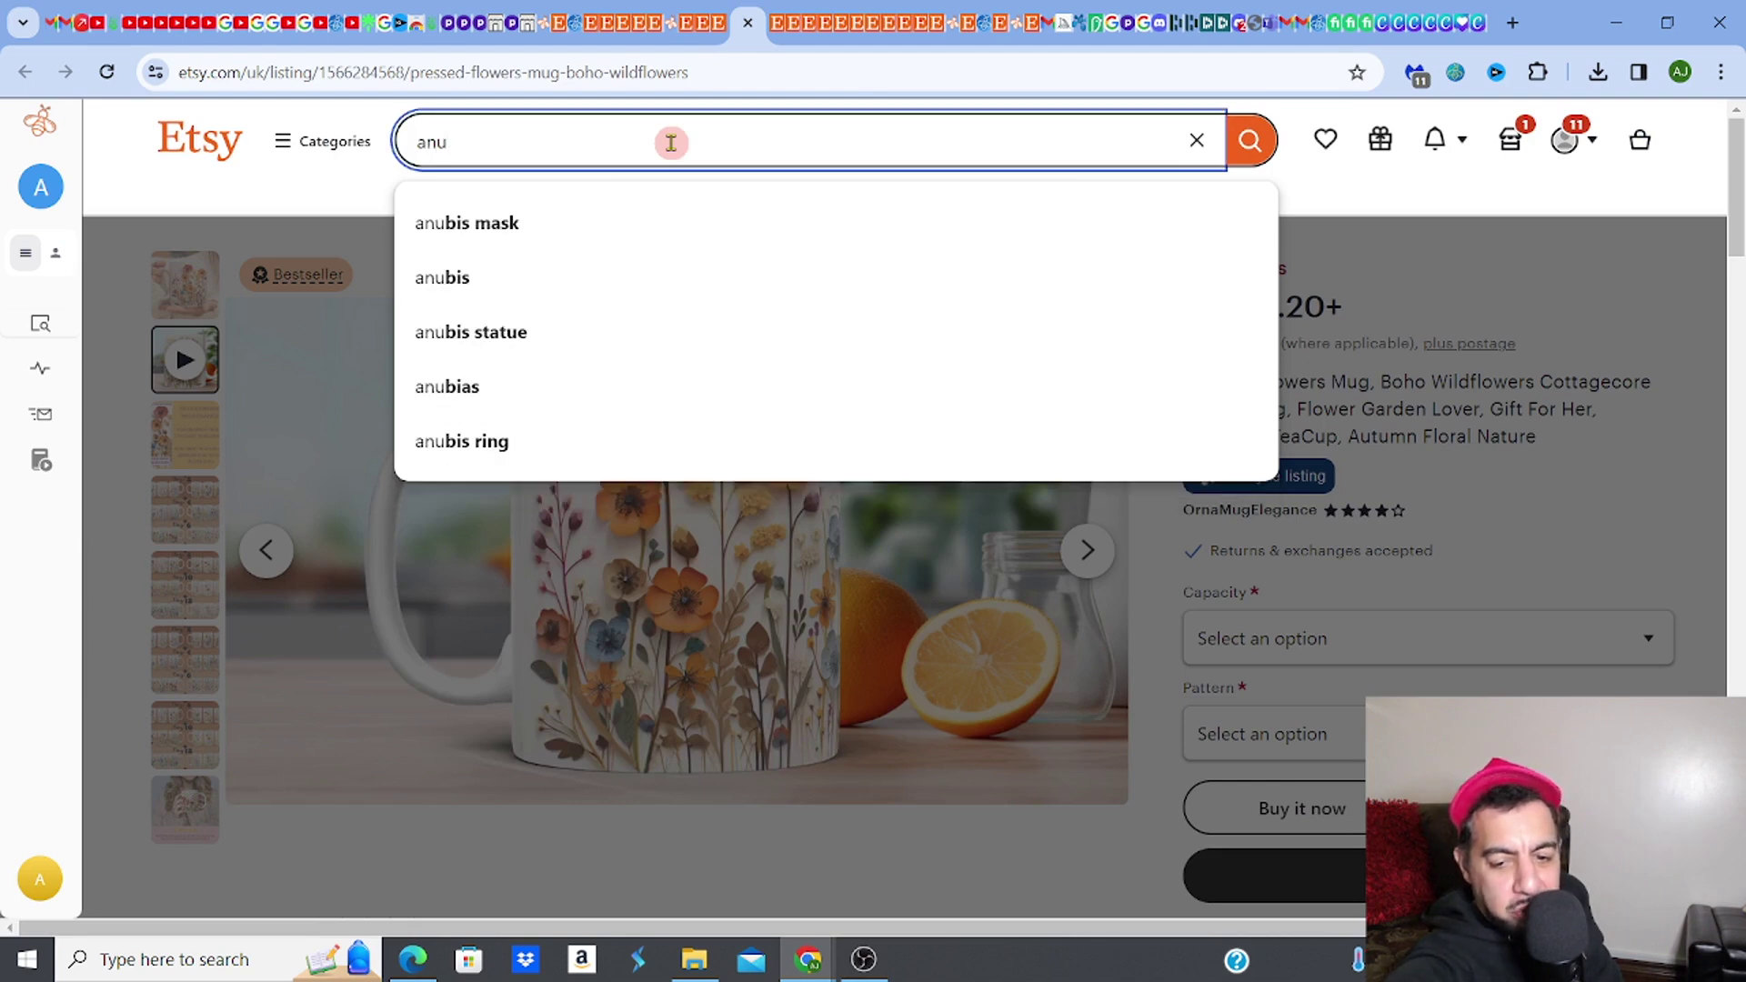
pyautogui.press('BackSpace')
pyautogui.write('imat')
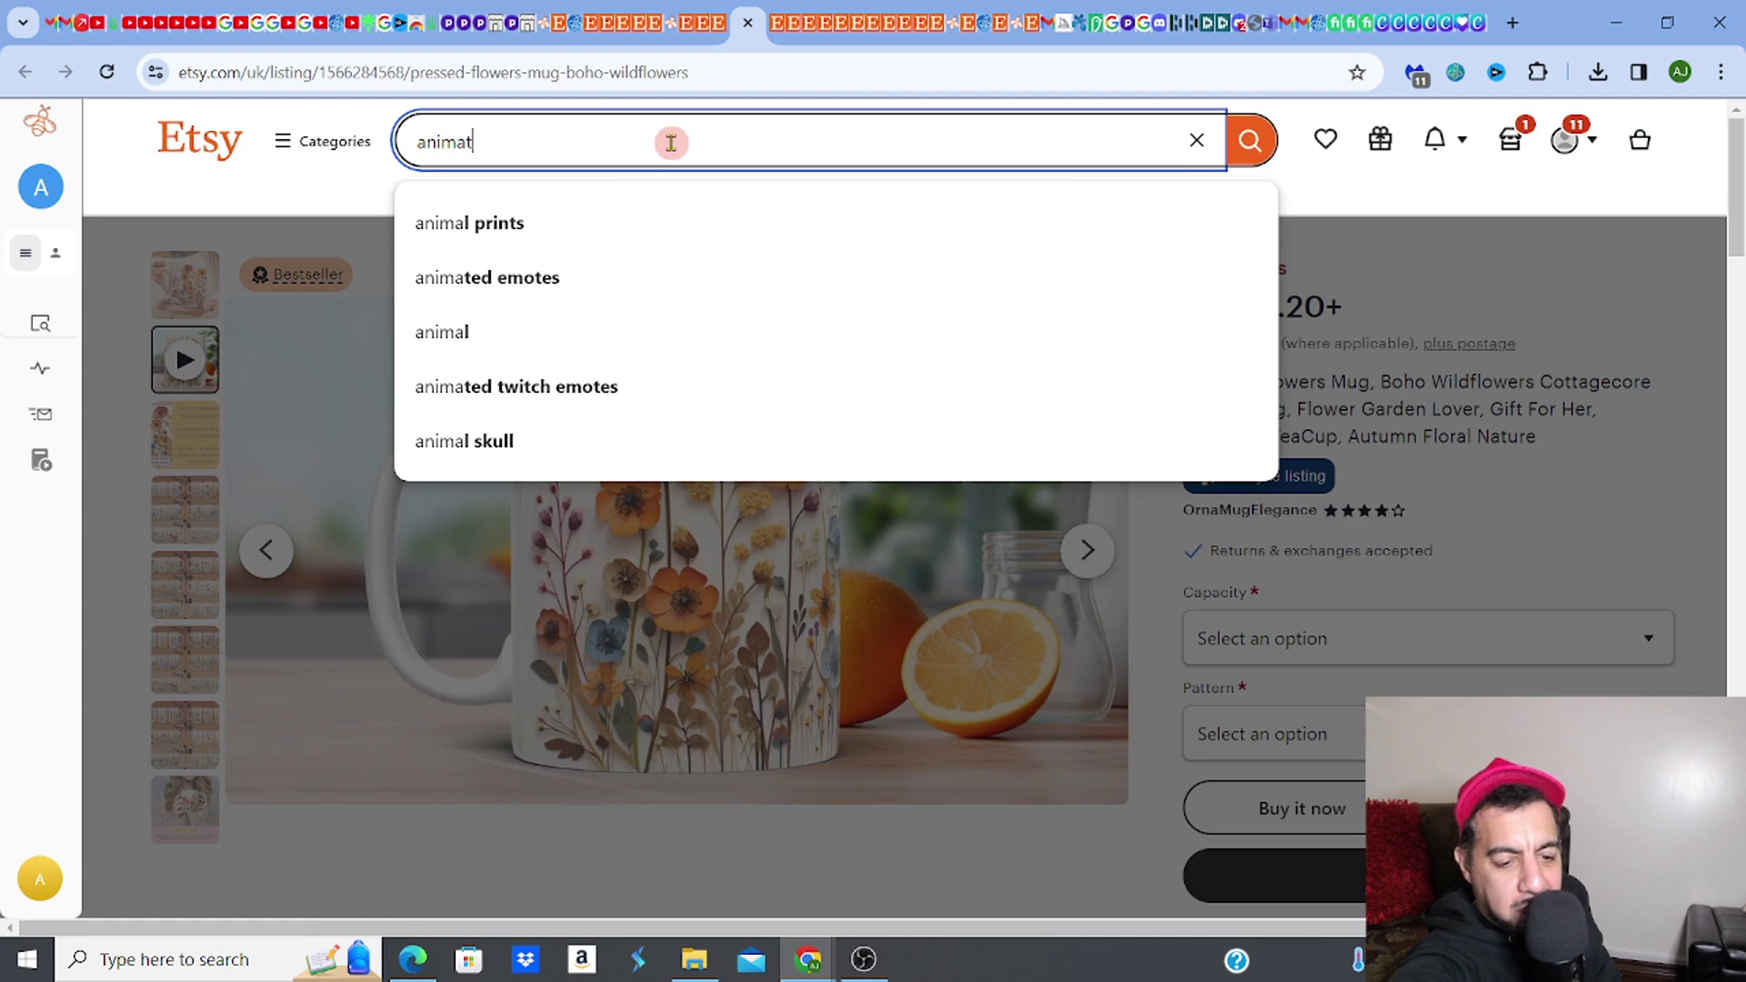
pyautogui.write('ed mug ')
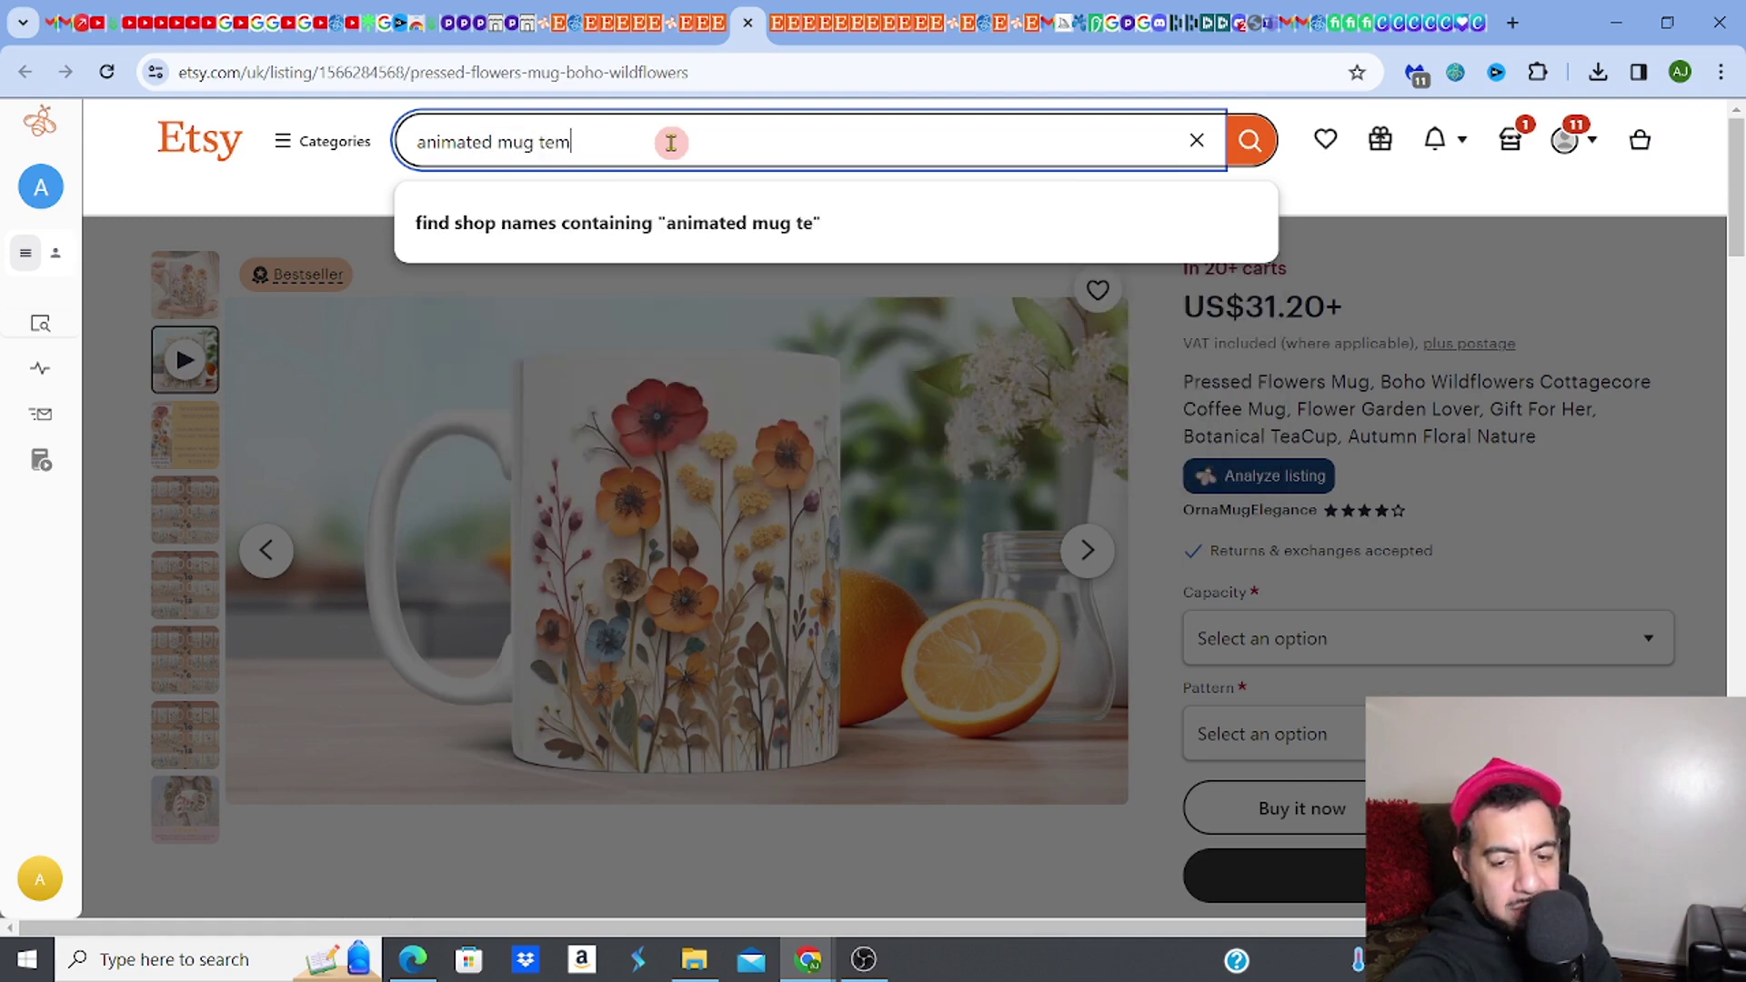
pyautogui.write('template')
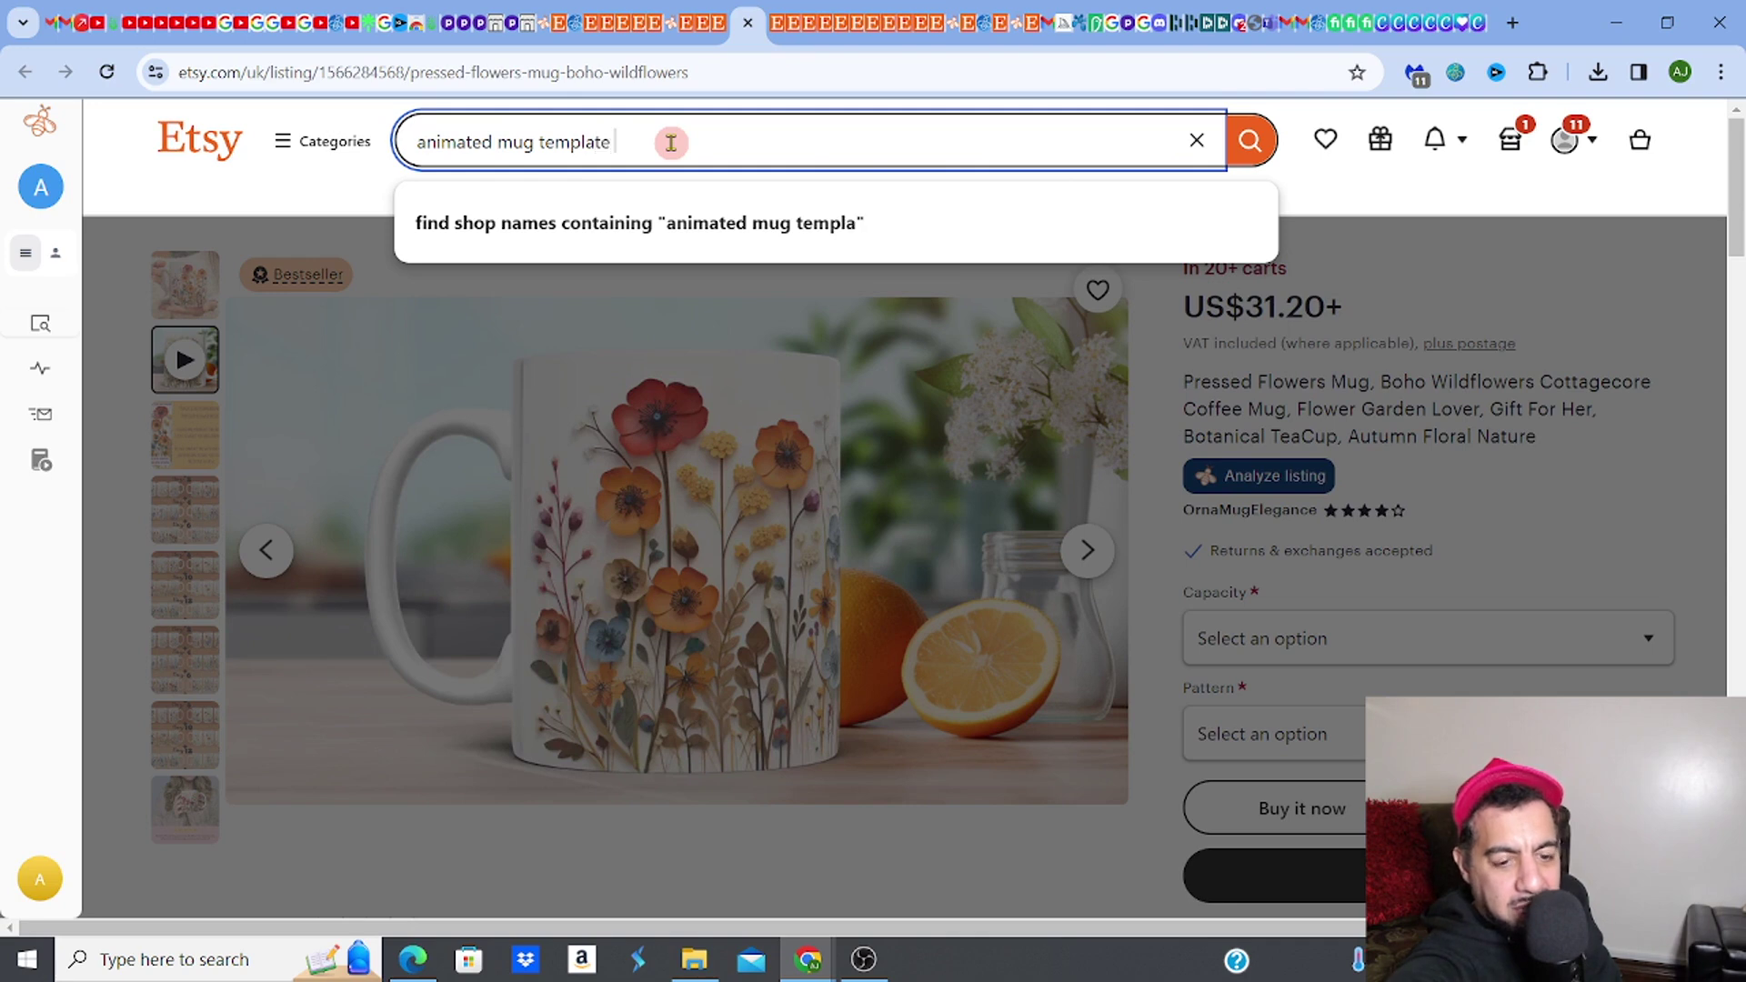
pyautogui.write(' canv')
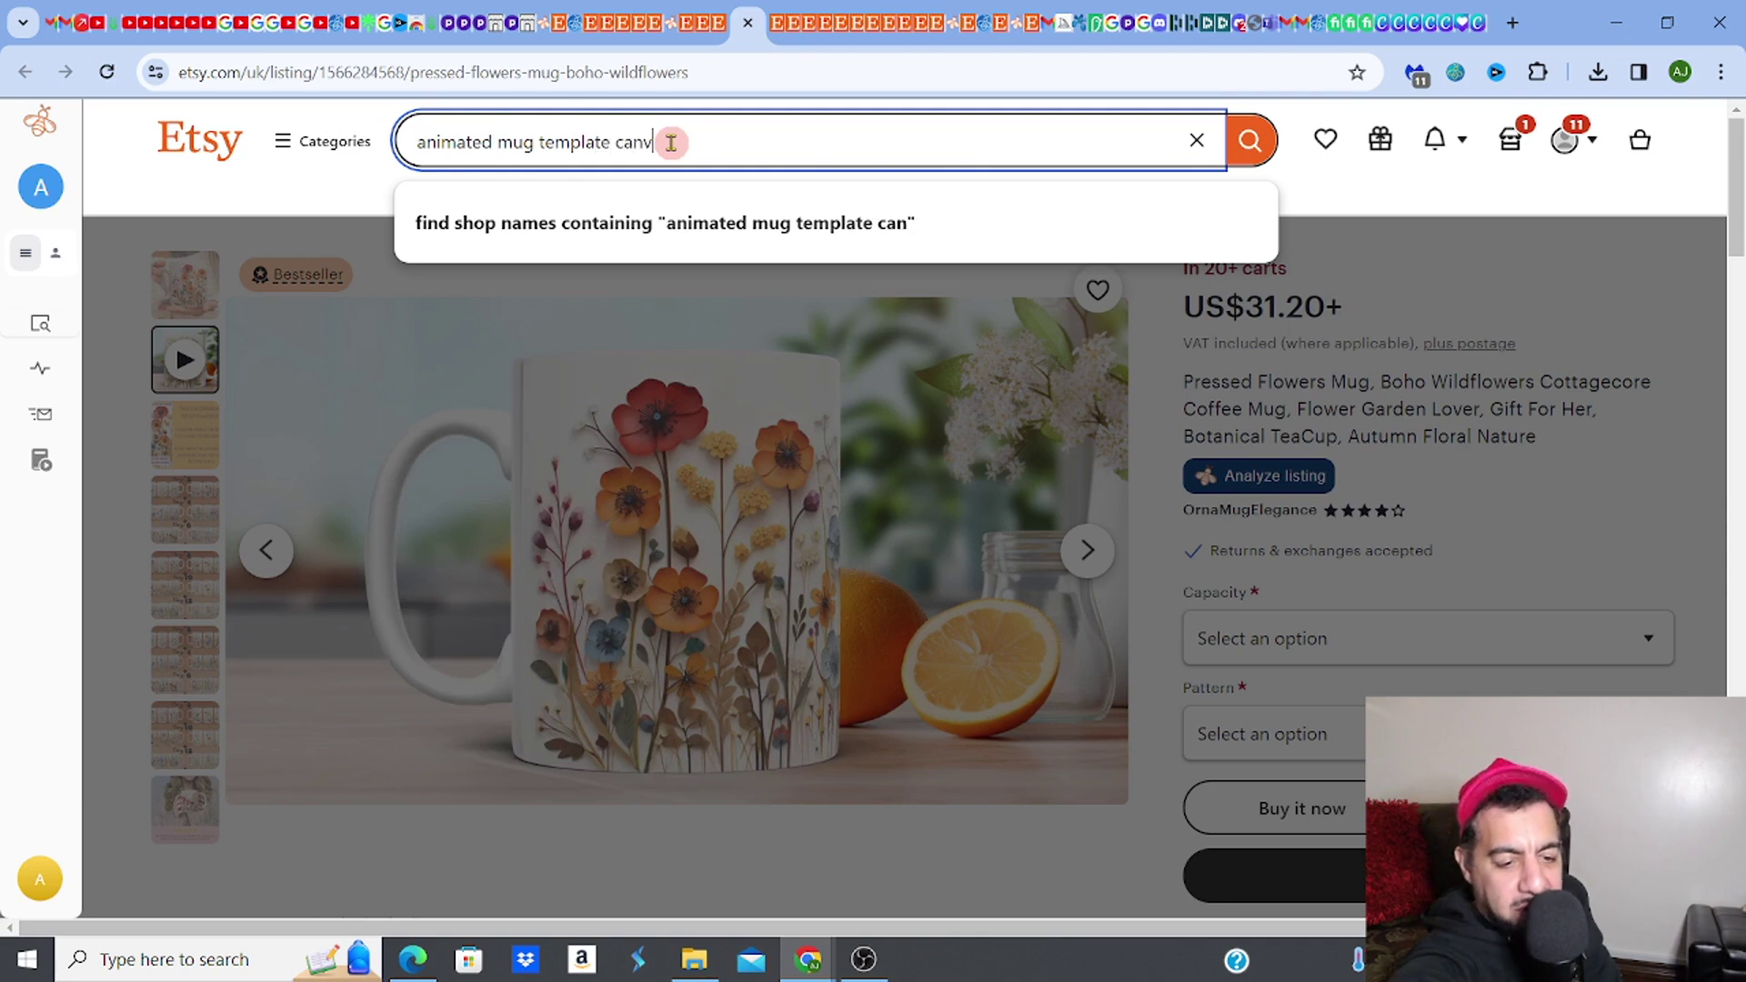
pyautogui.write('a')
pyautogui.press('Return')
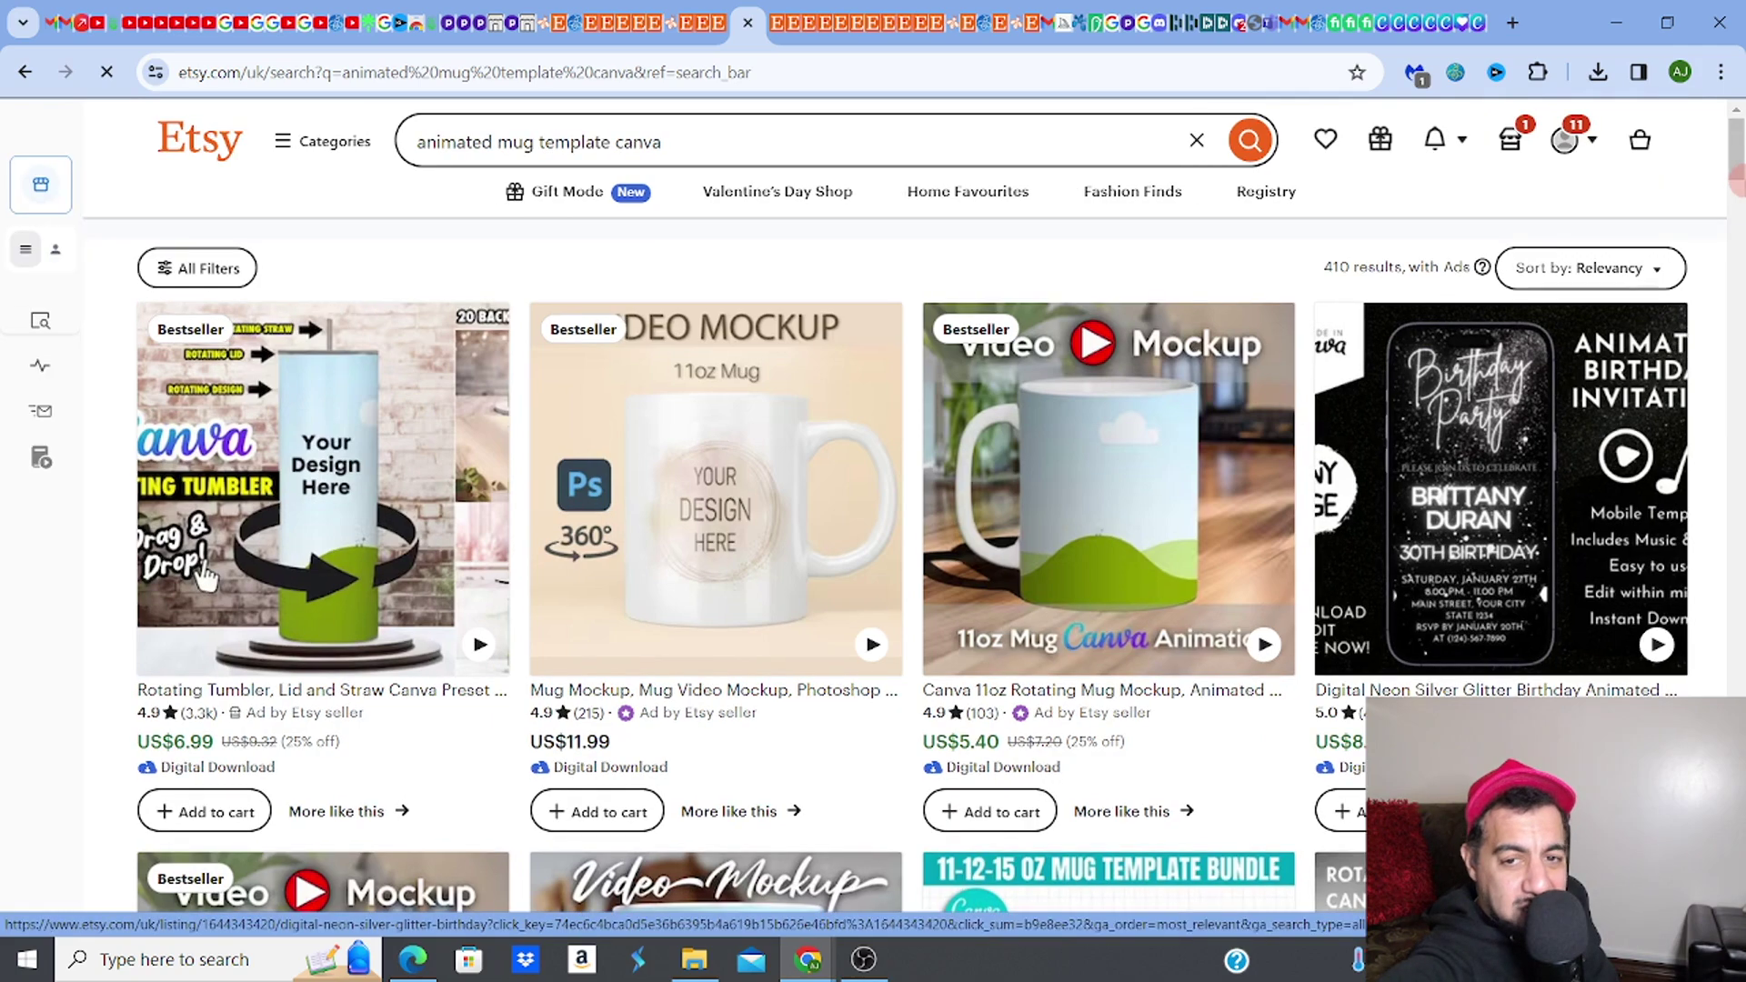
# Step: Scroll through the animated Canva mug mockup template results
pyautogui.scroll(-5, 905, 510)
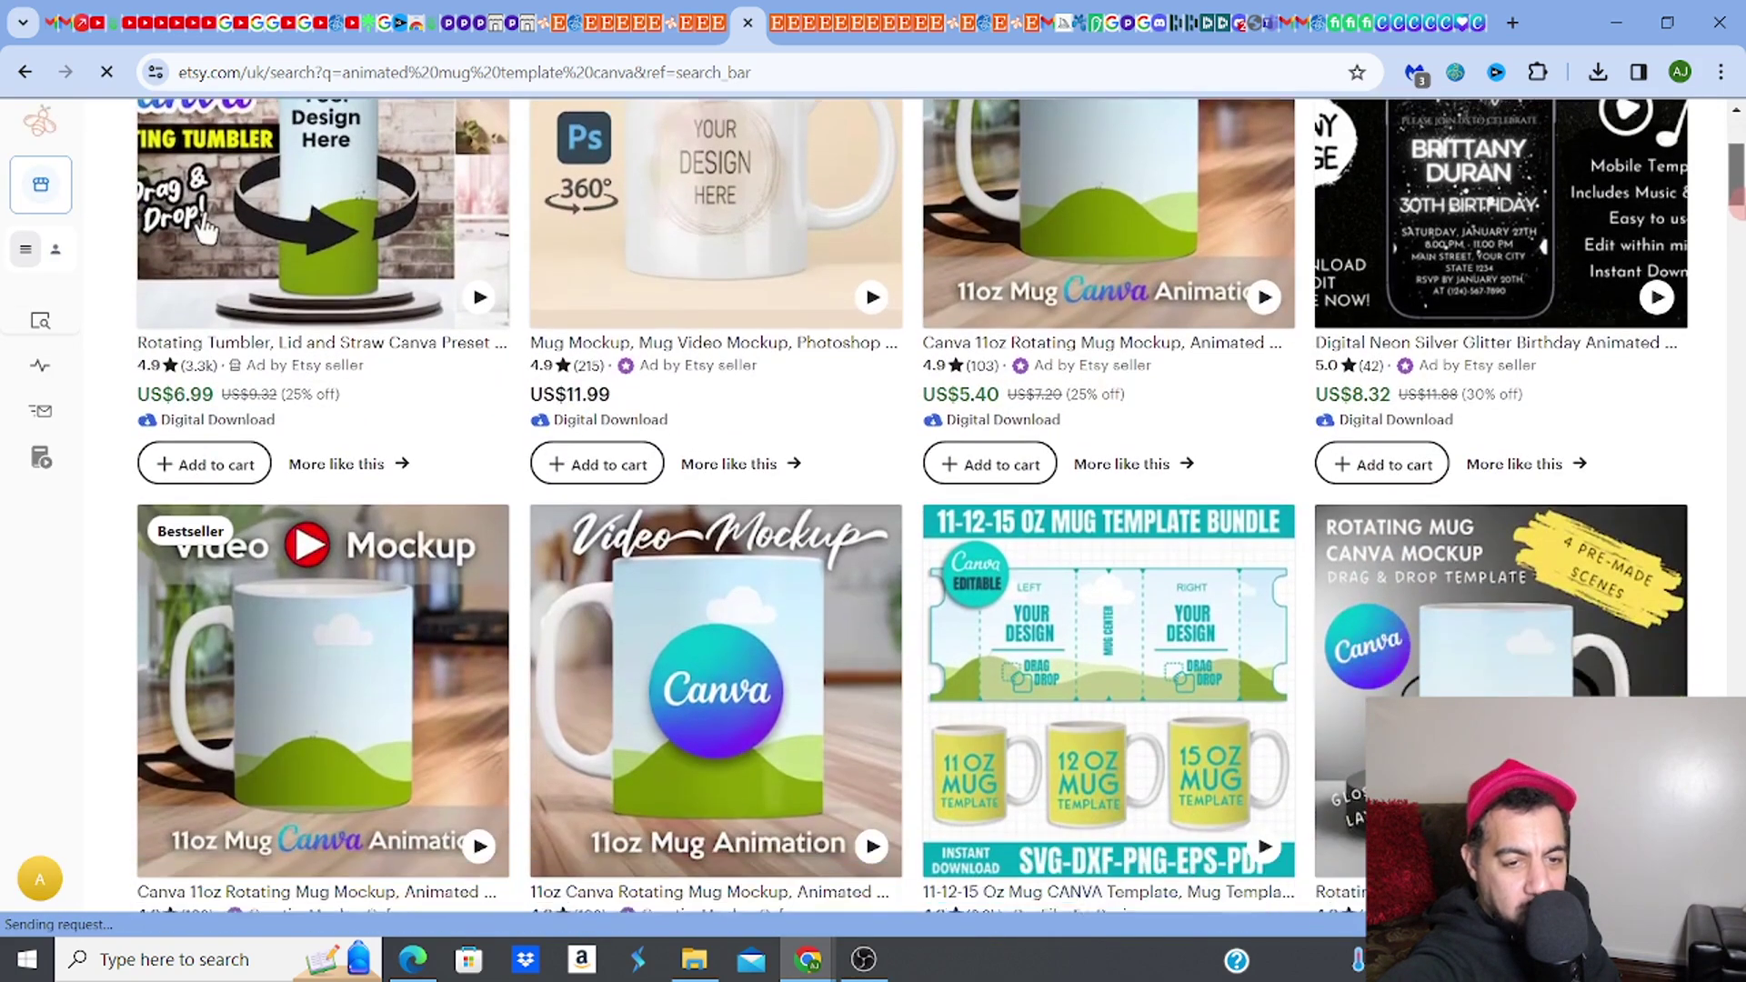
pyautogui.scroll(-3, 205, 146)
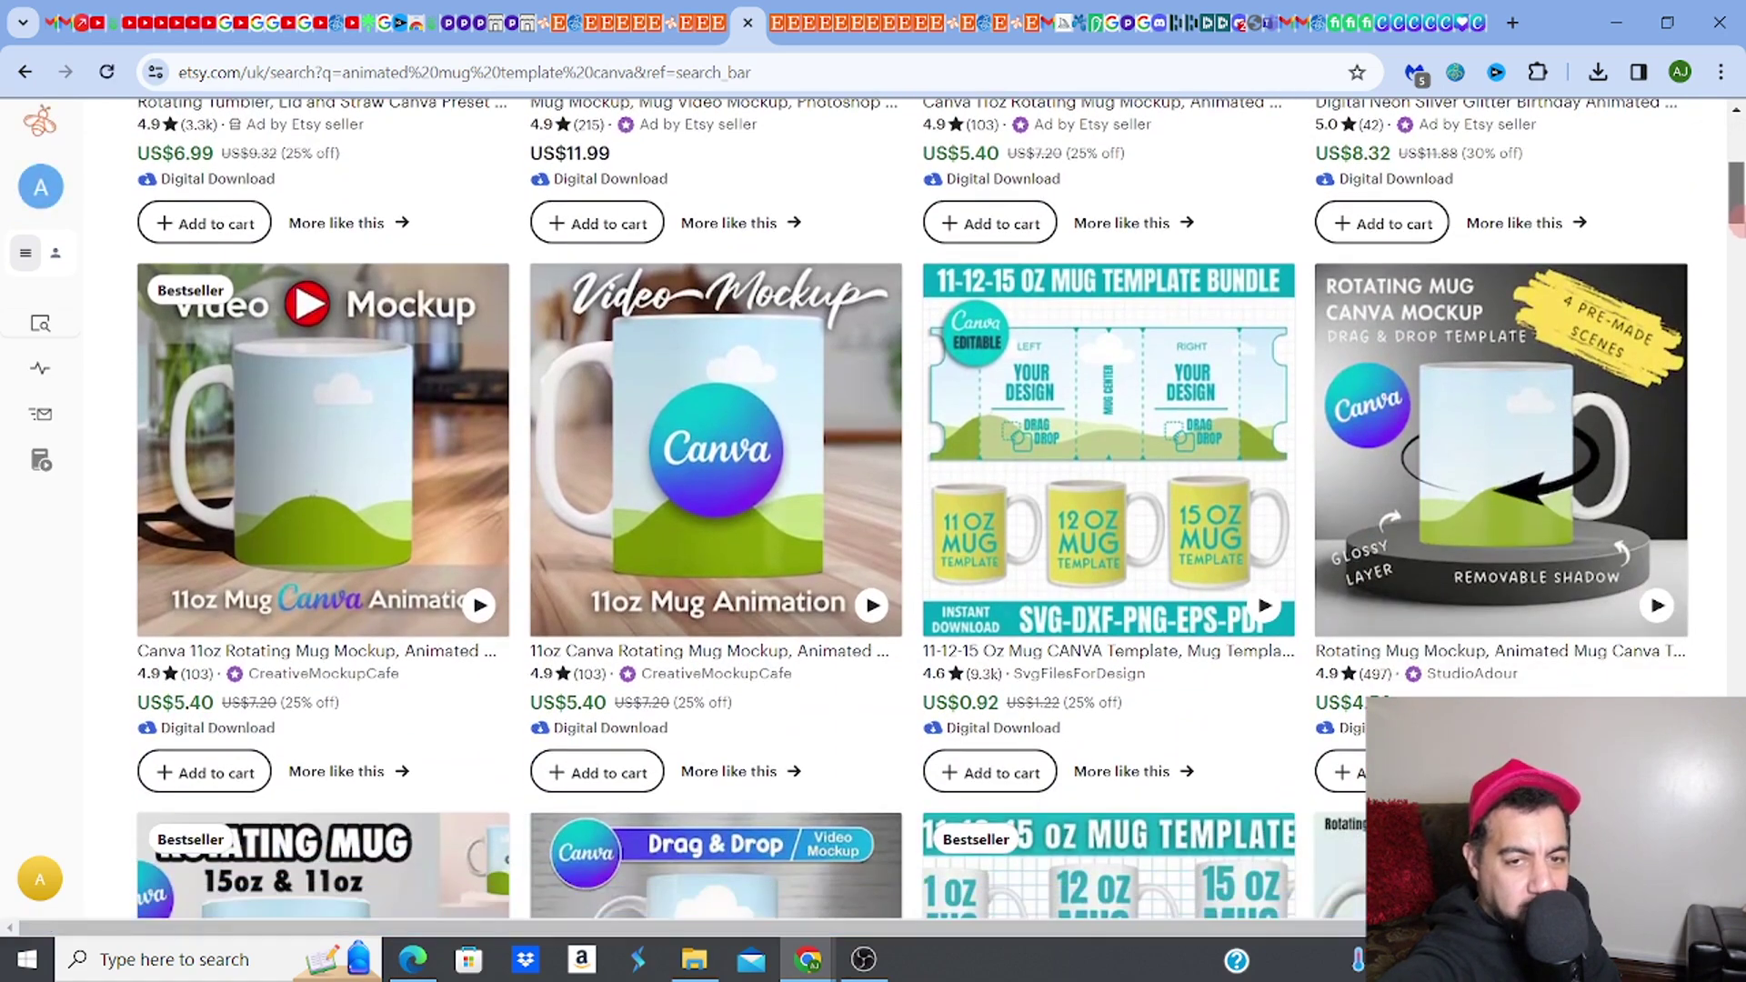
pyautogui.scroll(-3, 905, 510)
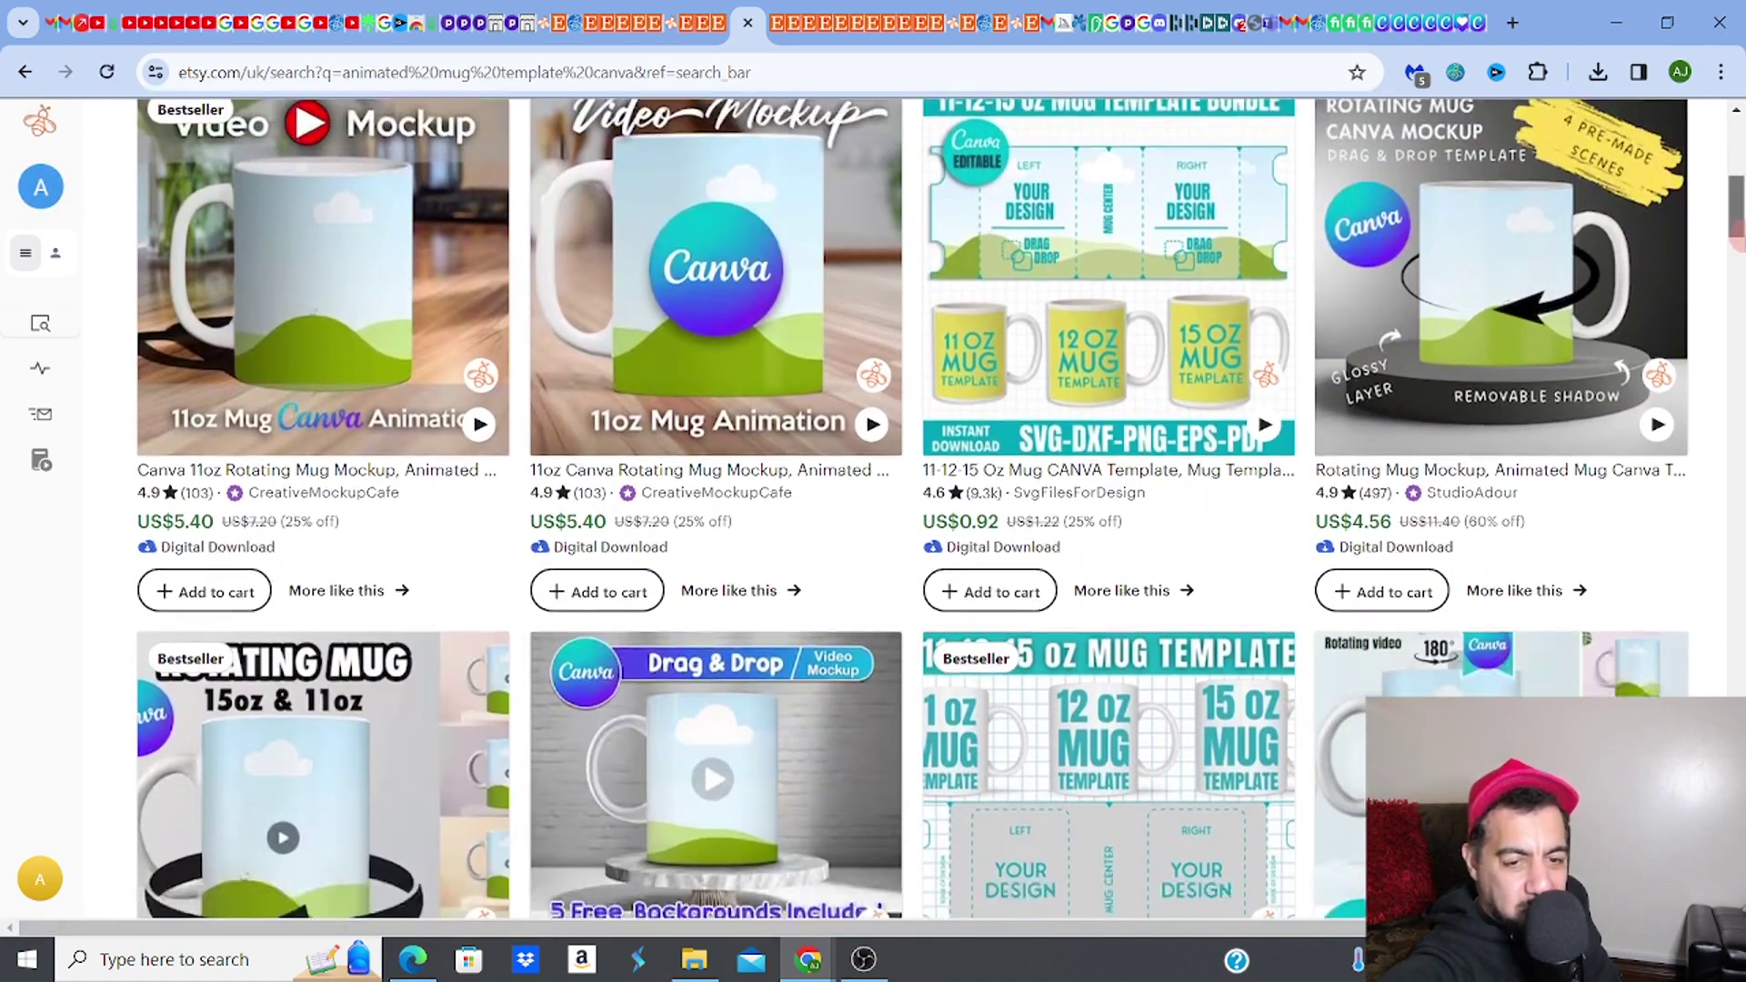
pyautogui.scroll(-2, 1596, 682)
pyautogui.scroll(2, 1596, 682)
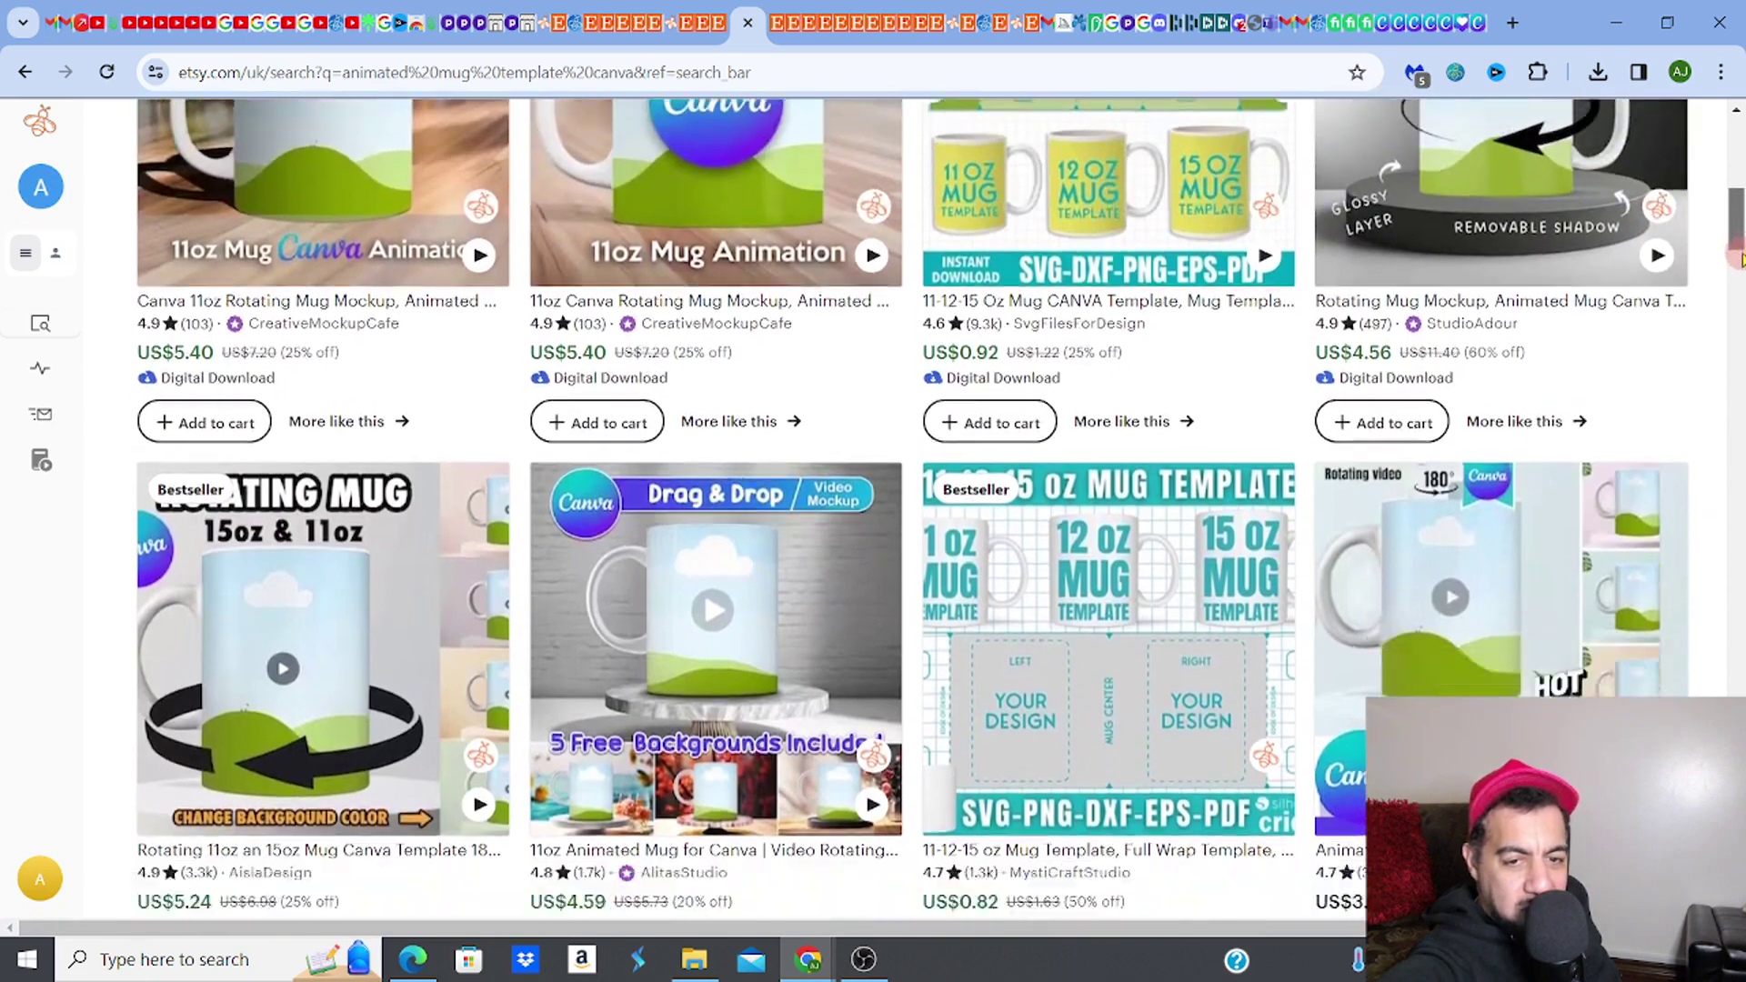
pyautogui.scroll(-3, 1596, 682)
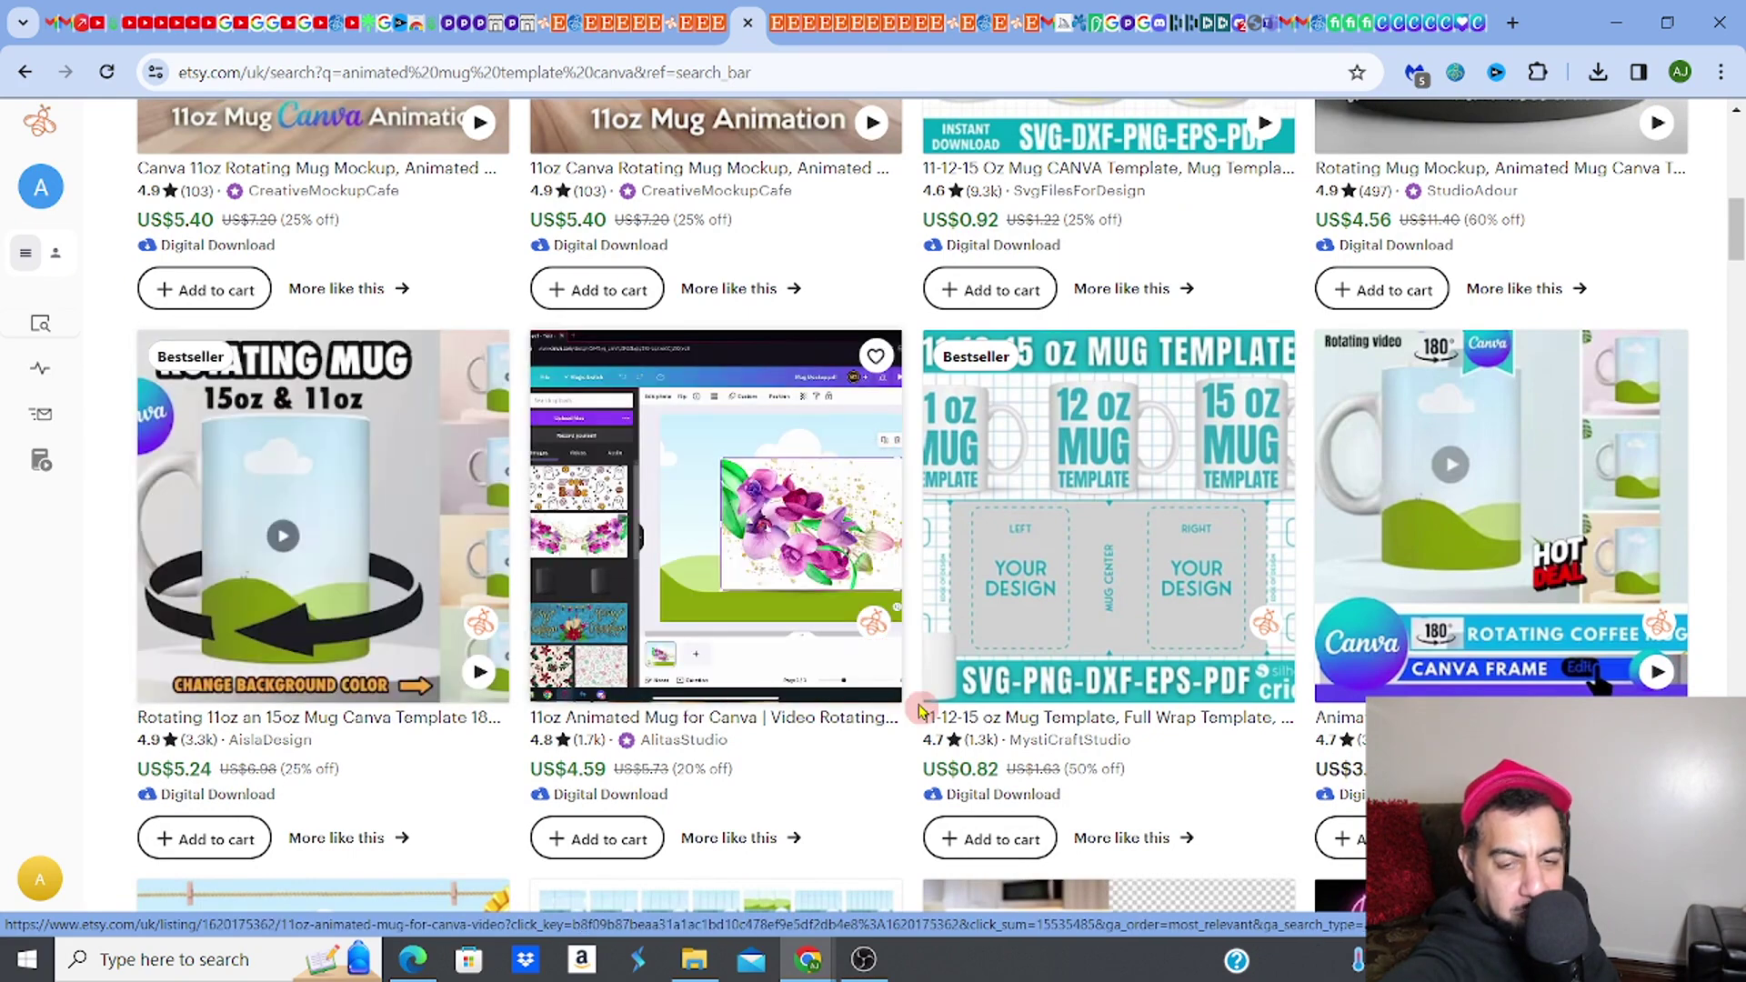
pyautogui.scroll(-3, 1016, 712)
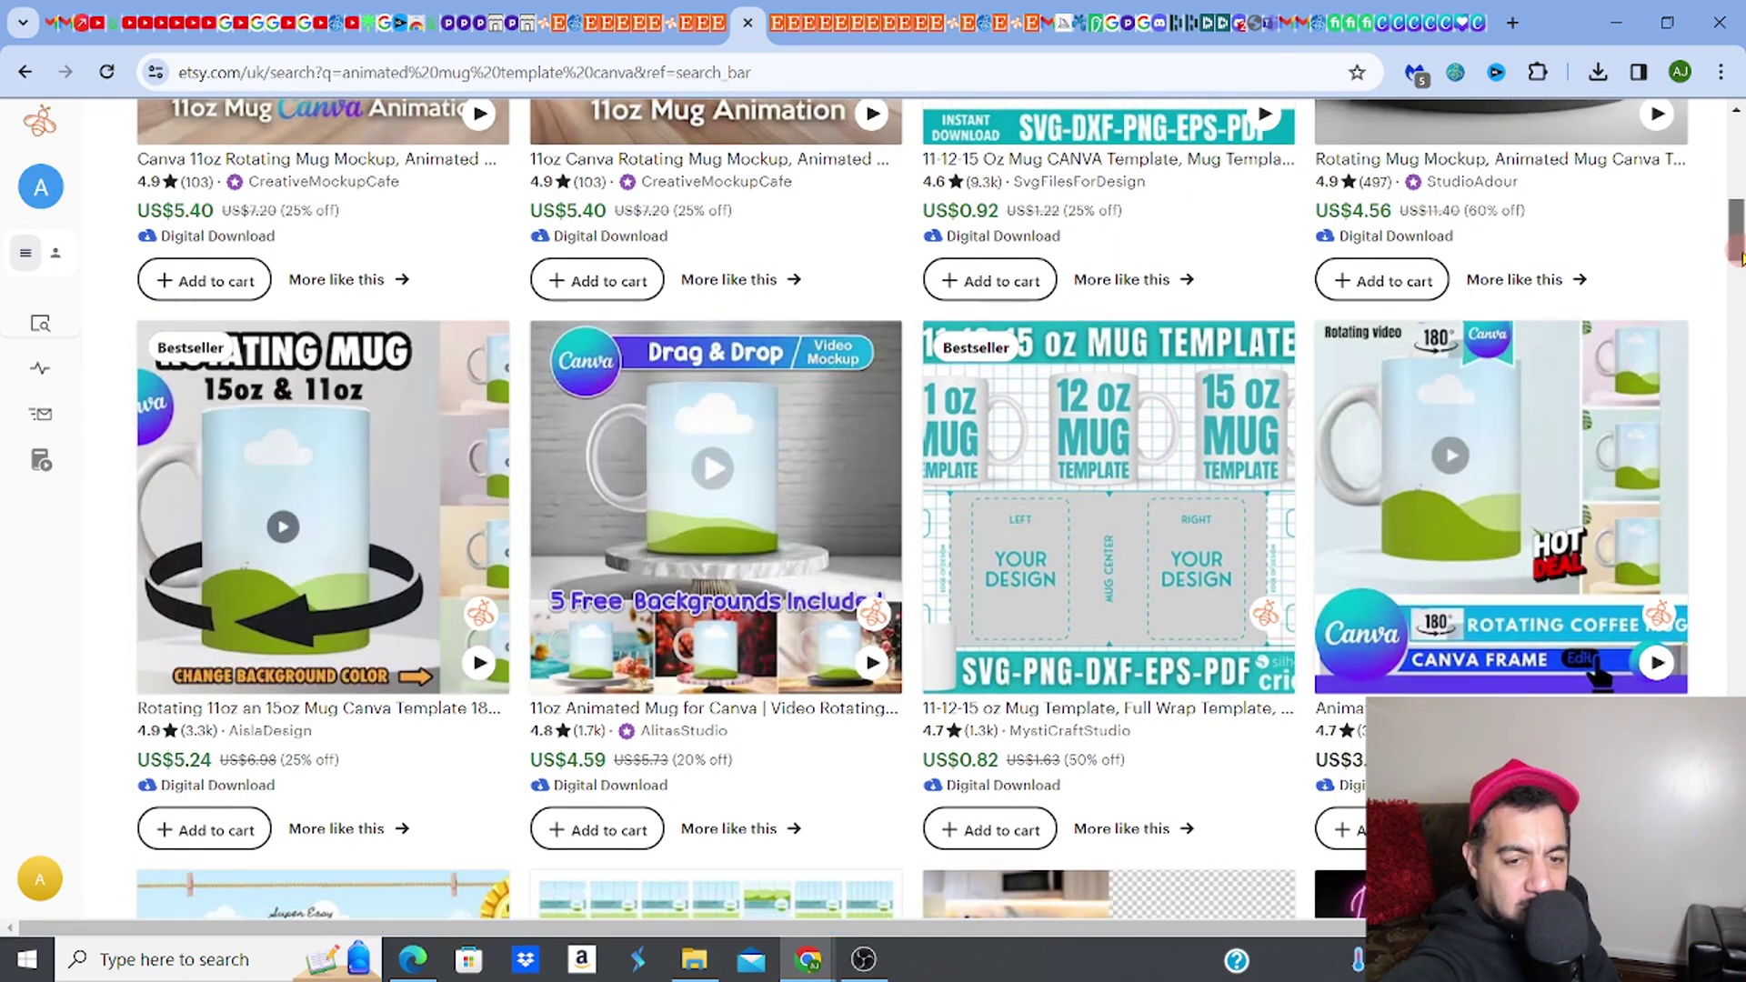
pyautogui.scroll(-5, 144, 527)
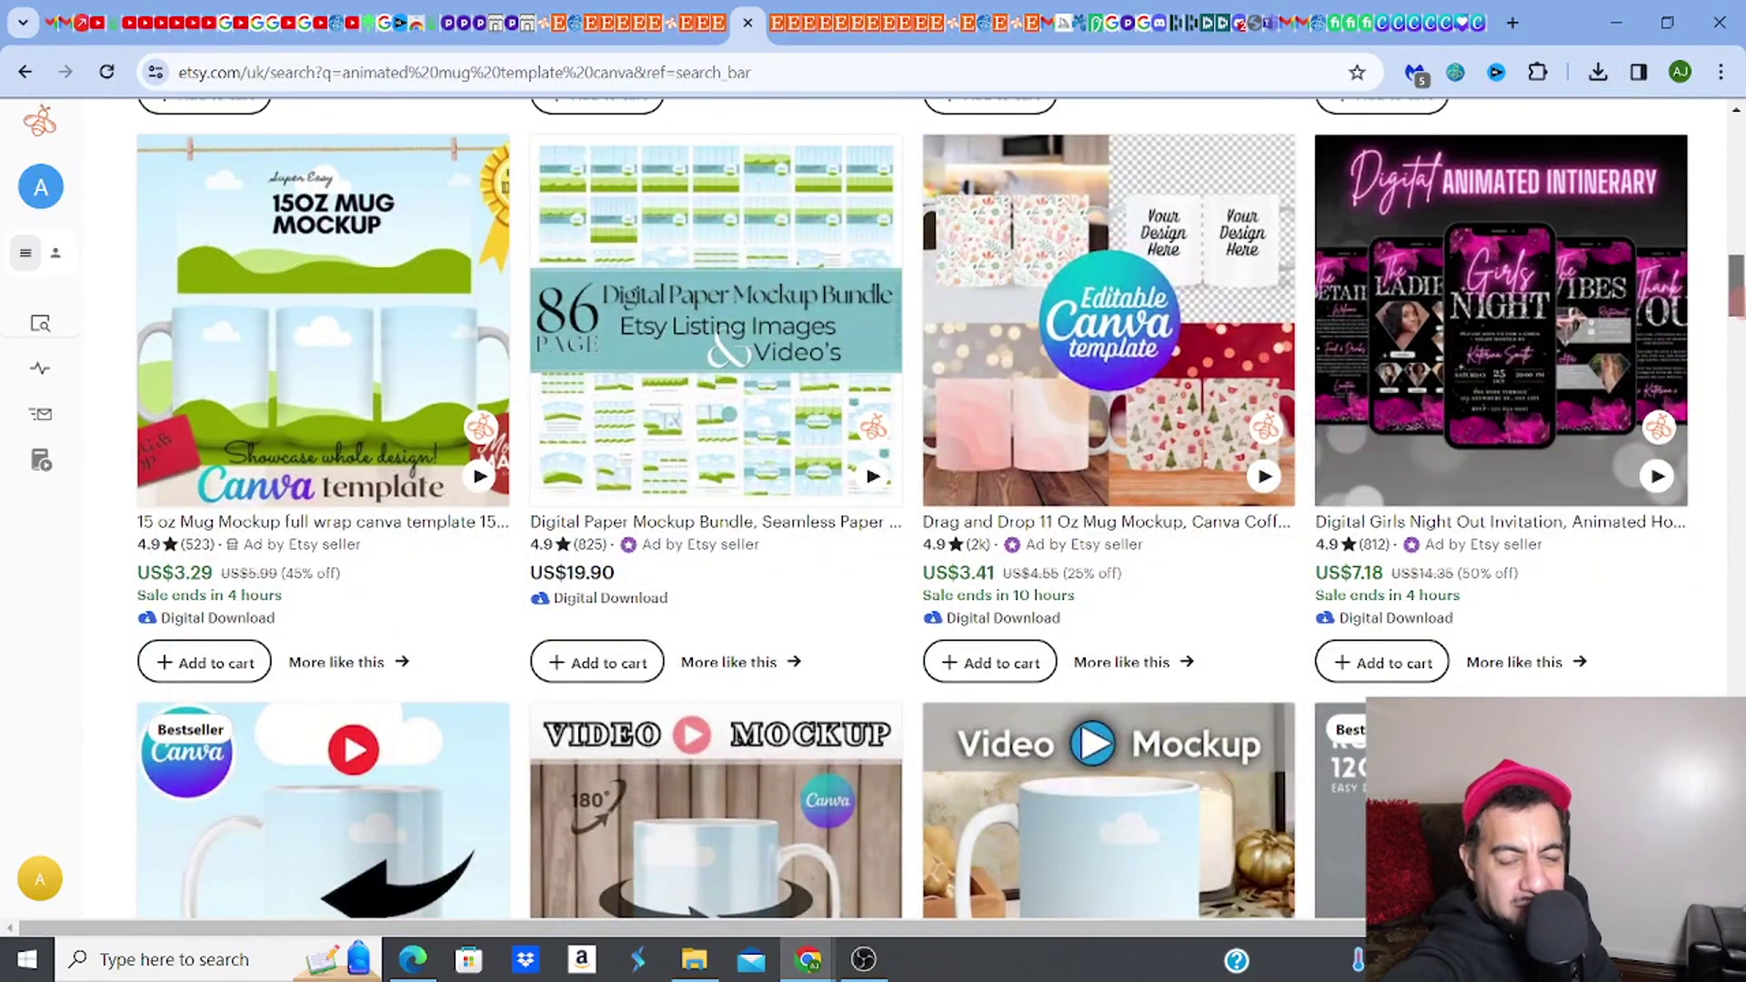
pyautogui.scroll(3, 1740, 289)
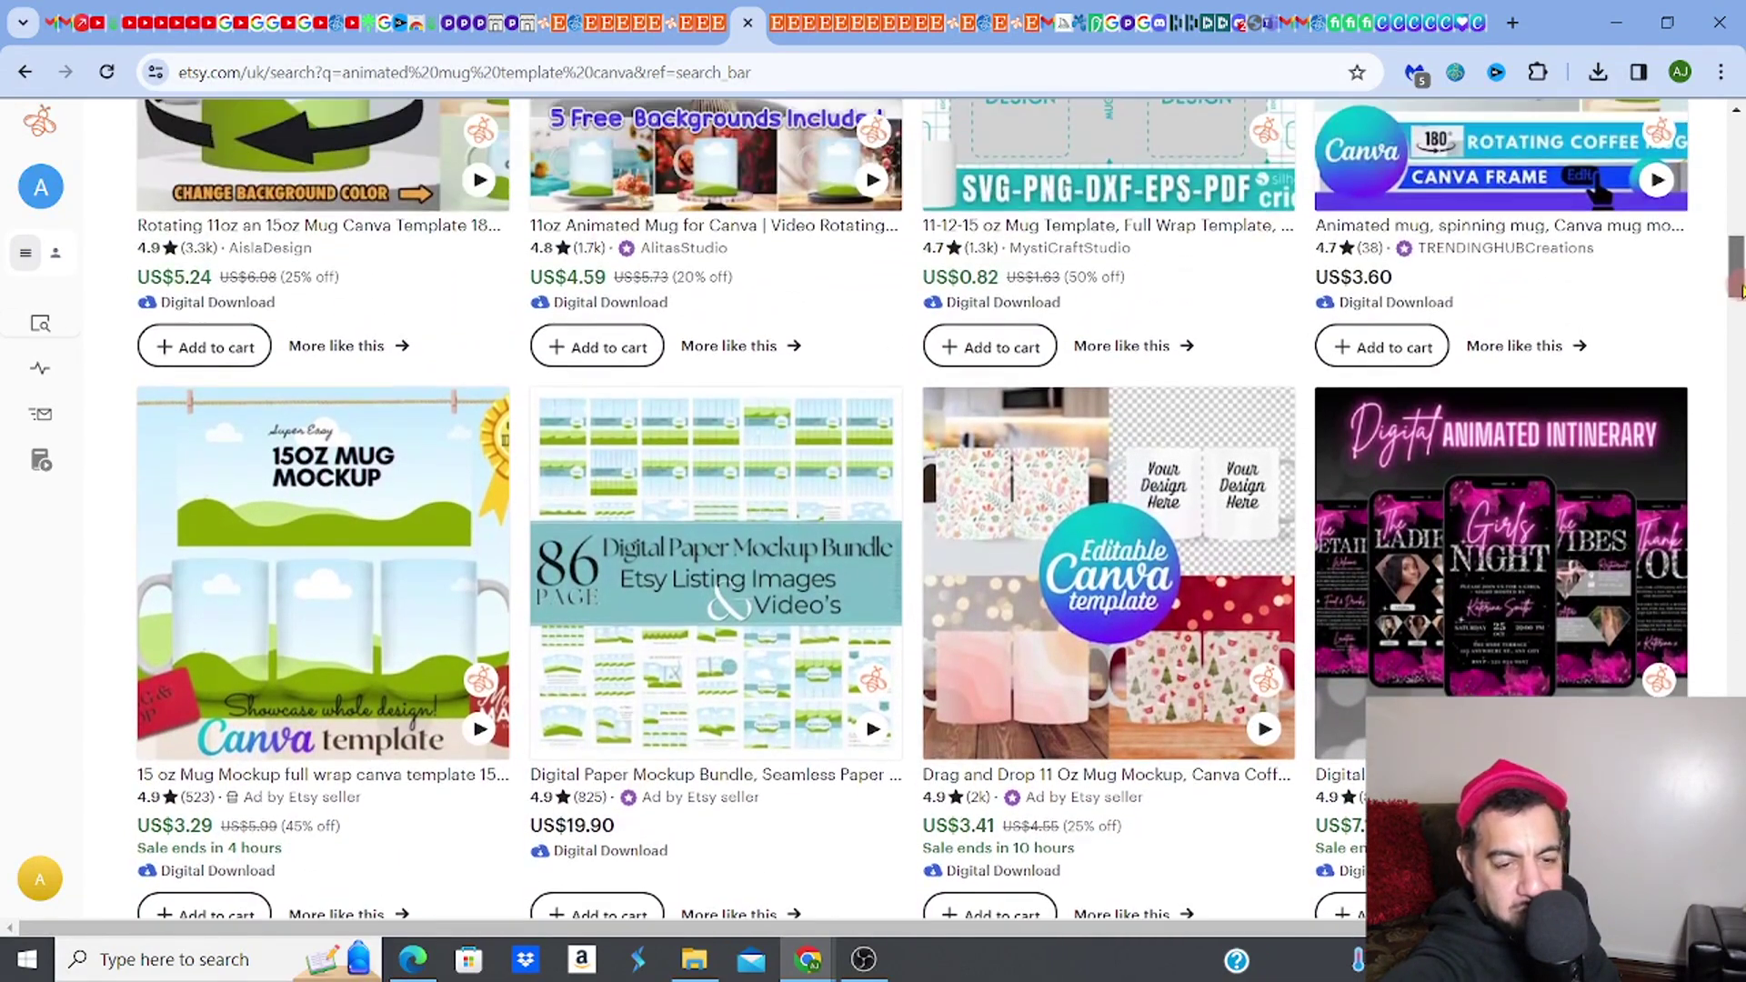
pyautogui.scroll(-6, 1740, 289)
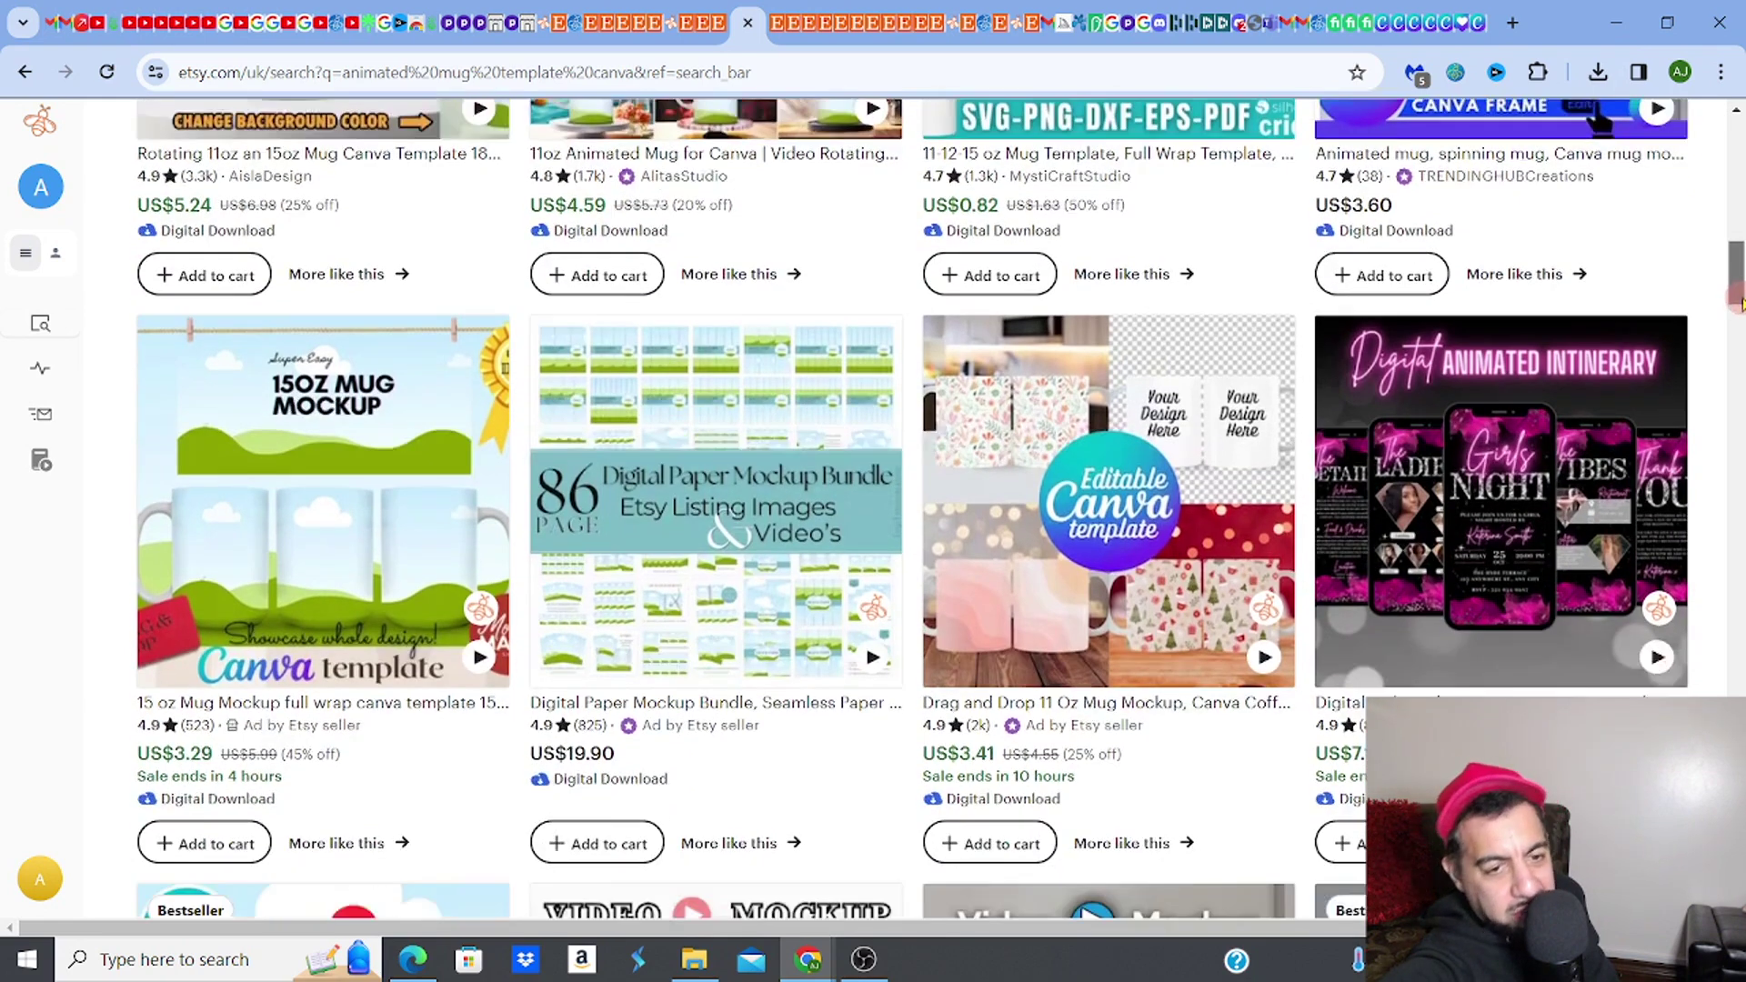
pyautogui.scroll(1, 912, 509)
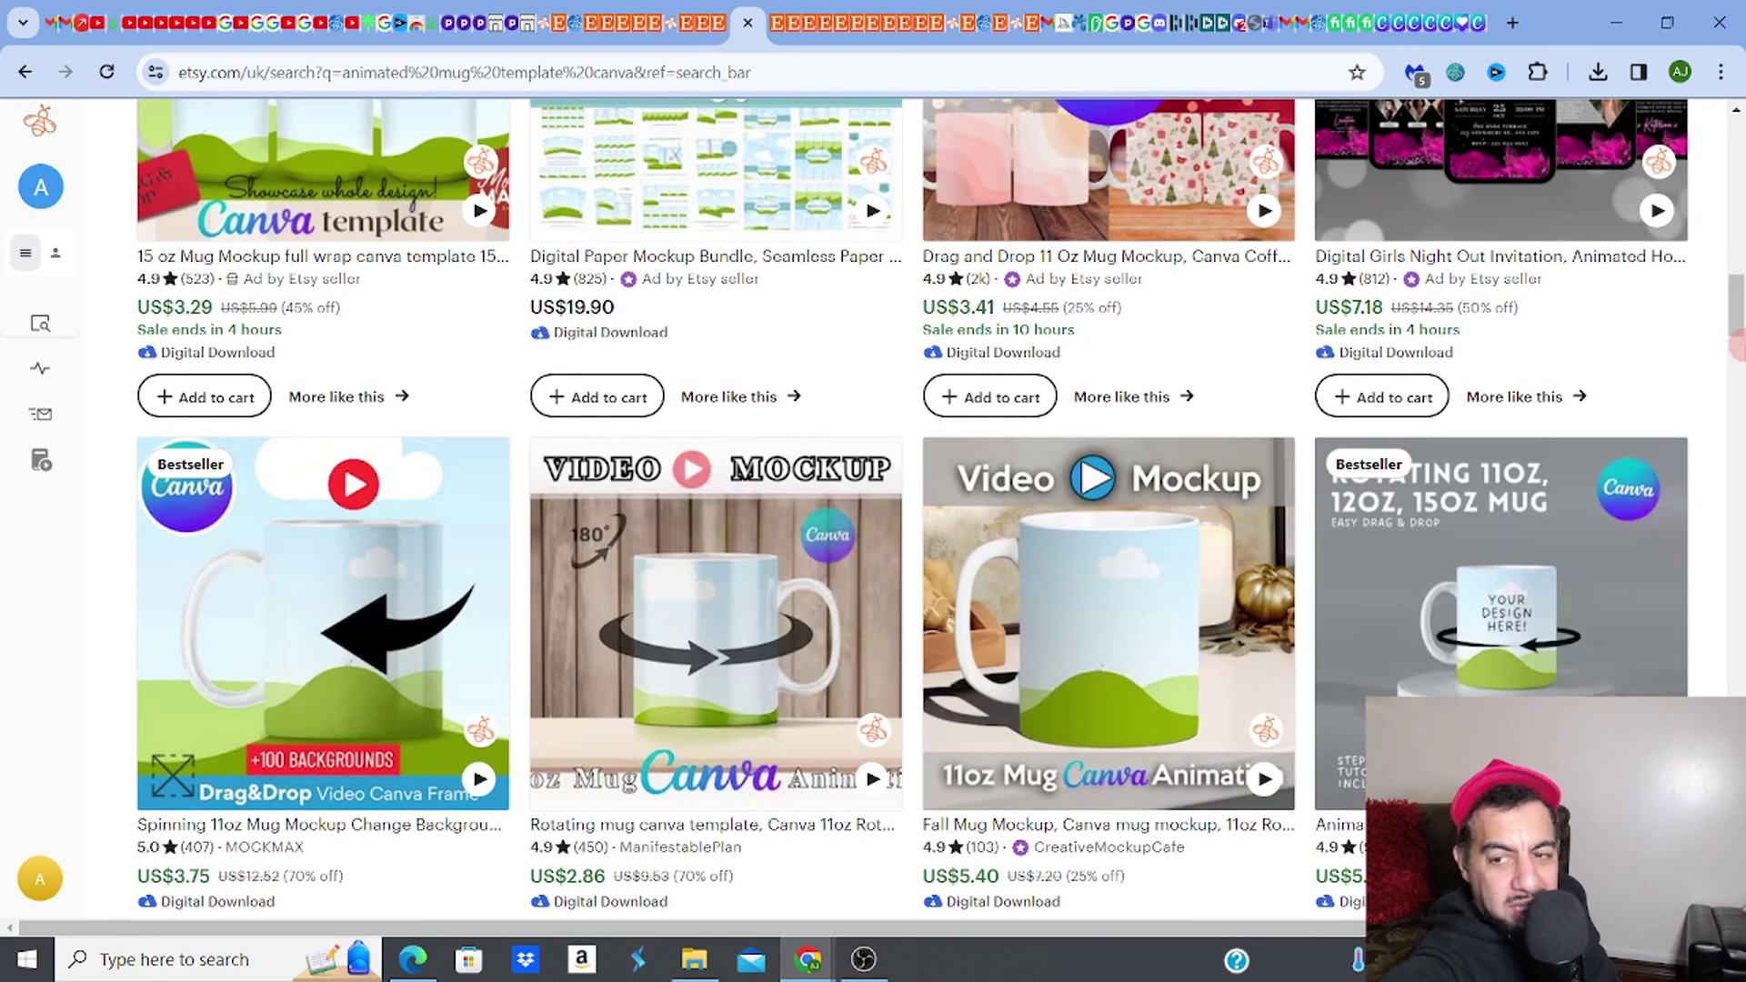
# Step: Keep browsing the mockup listings, then switch over to the Canva tab
pyautogui.moveTo(1737, 328); pyautogui.dragTo(1737, 358)
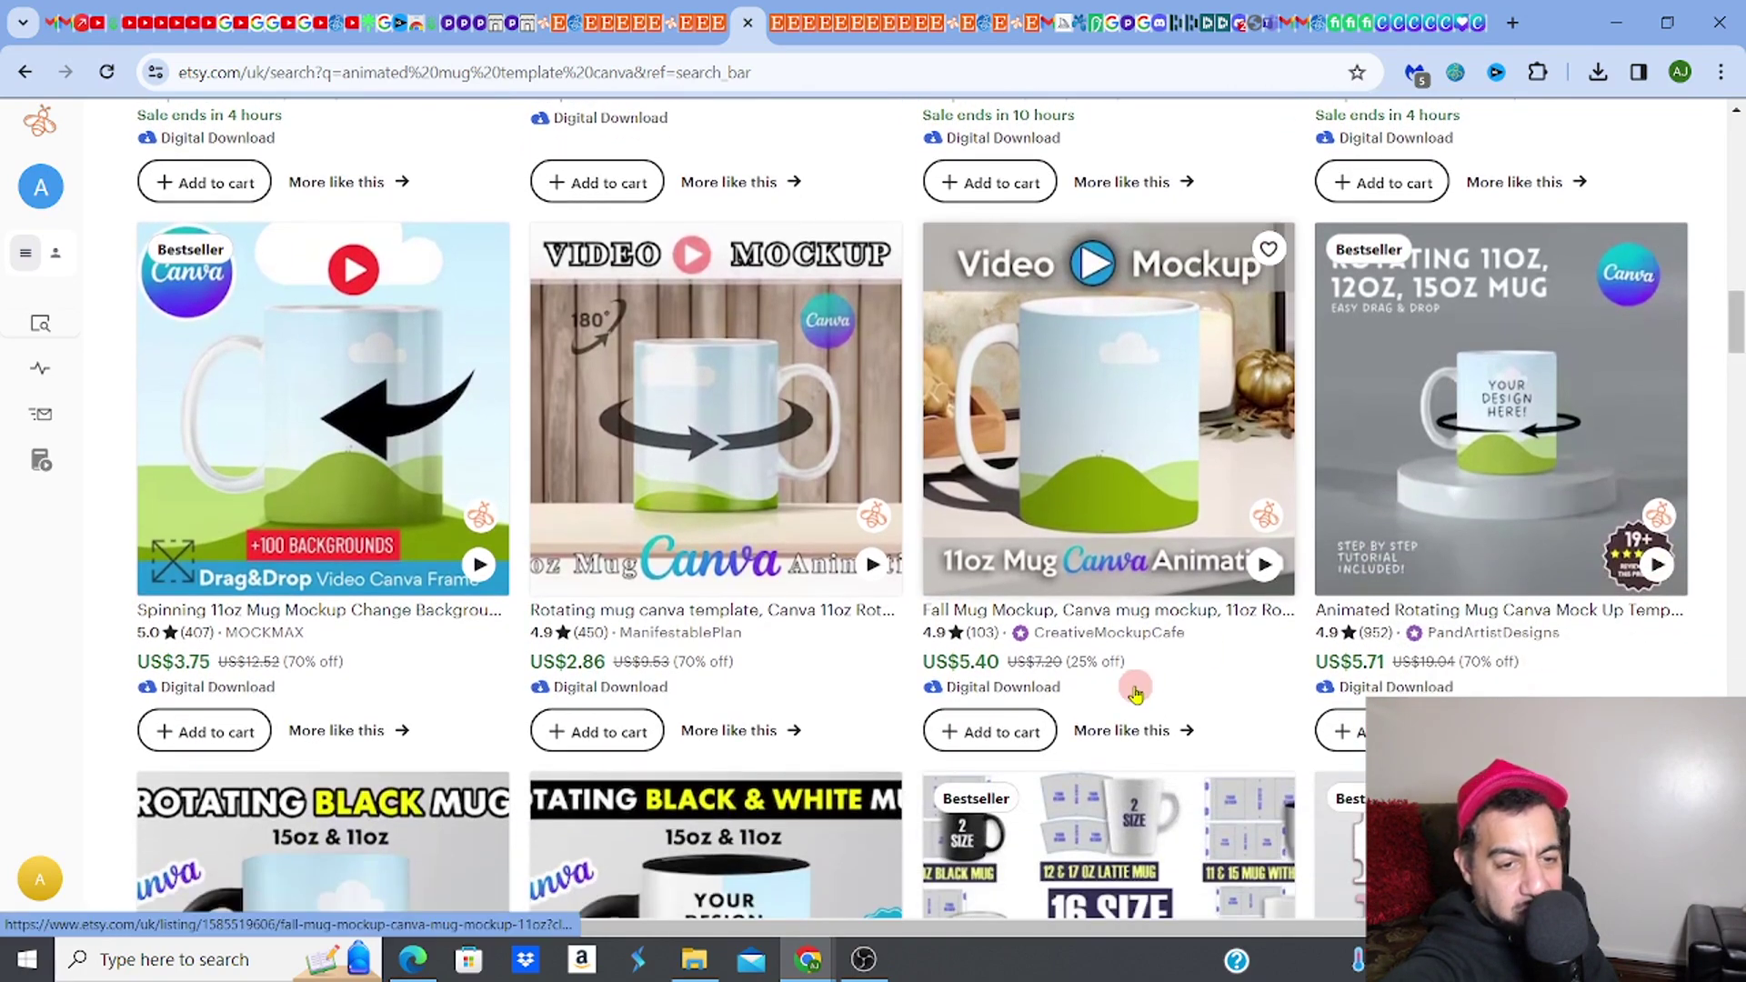
pyautogui.moveTo(1737, 345); pyautogui.dragTo(1737, 394)
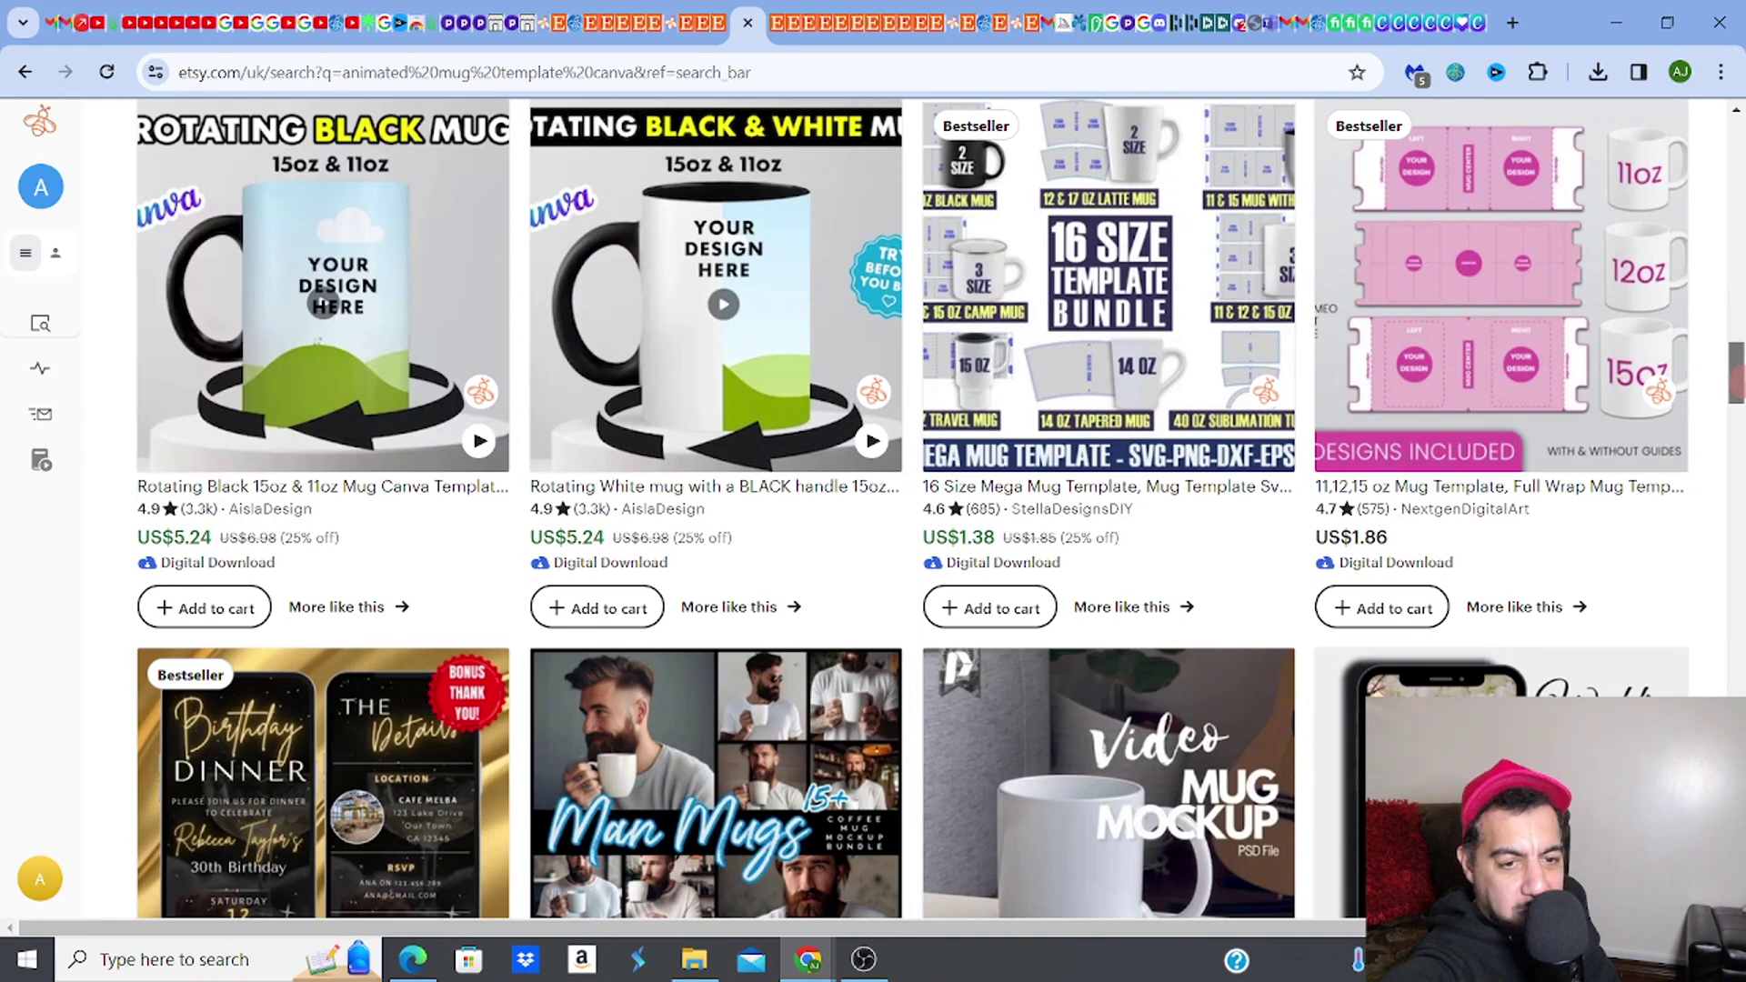
pyautogui.moveTo(1737, 393); pyautogui.dragTo(1736, 392)
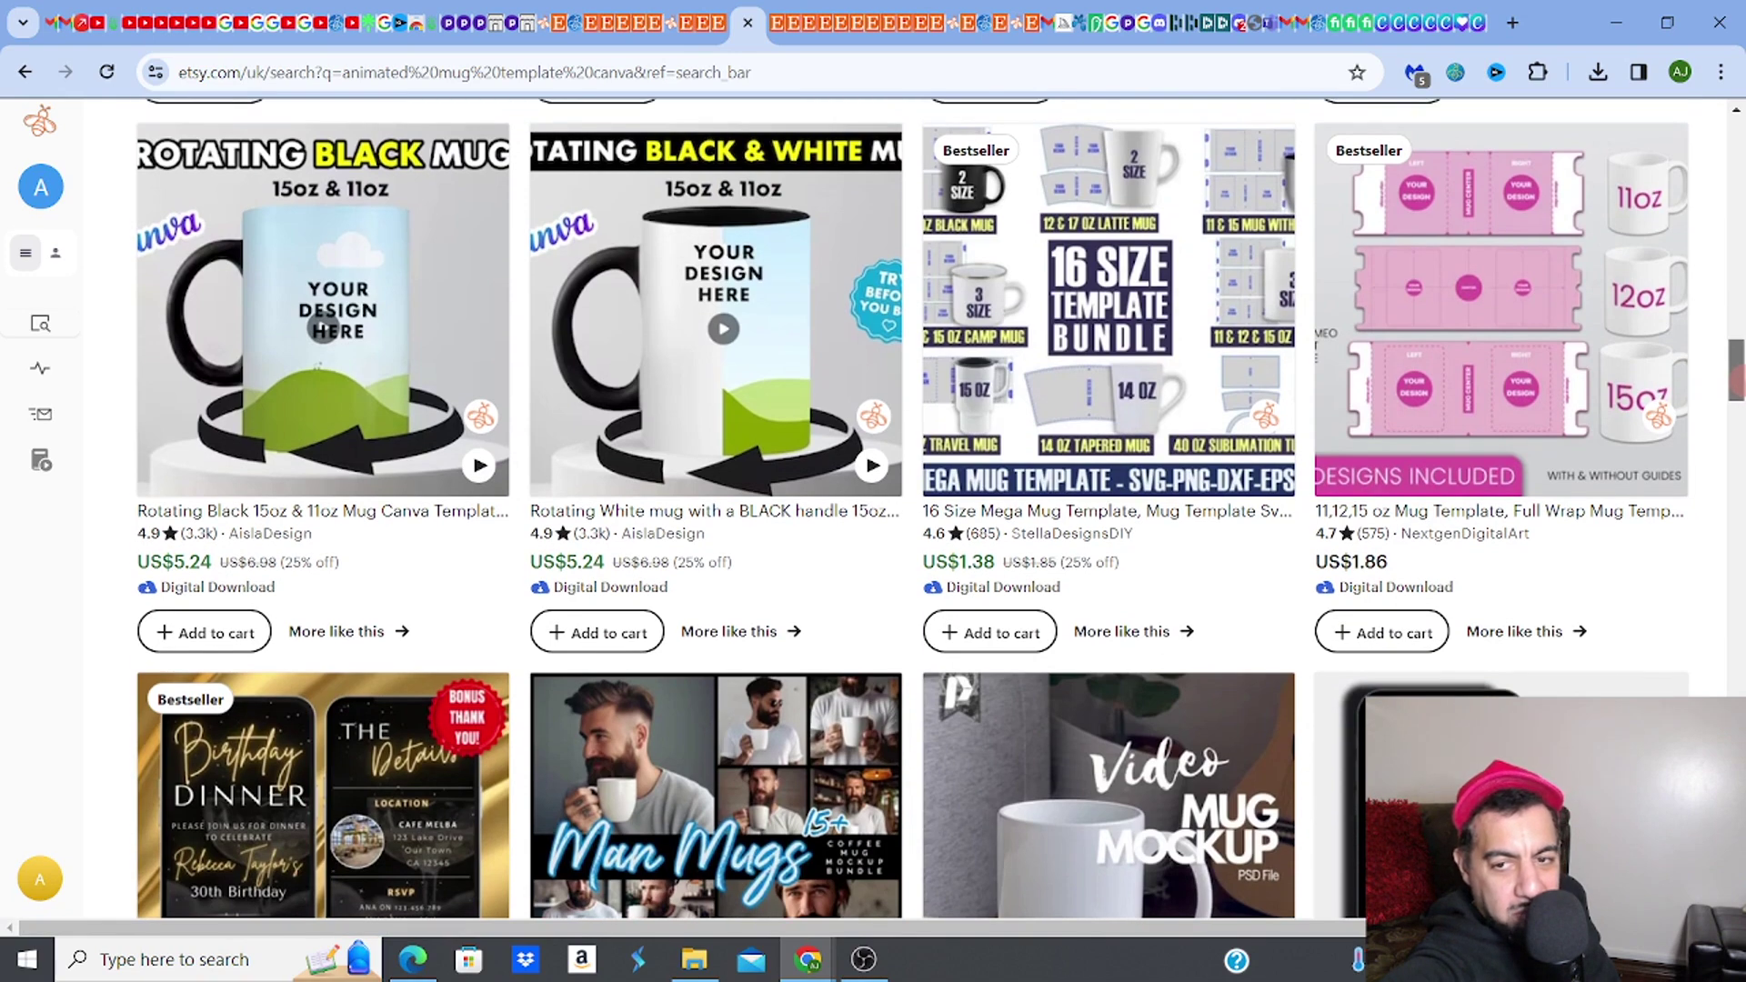
pyautogui.scroll(3, 1739, 366)
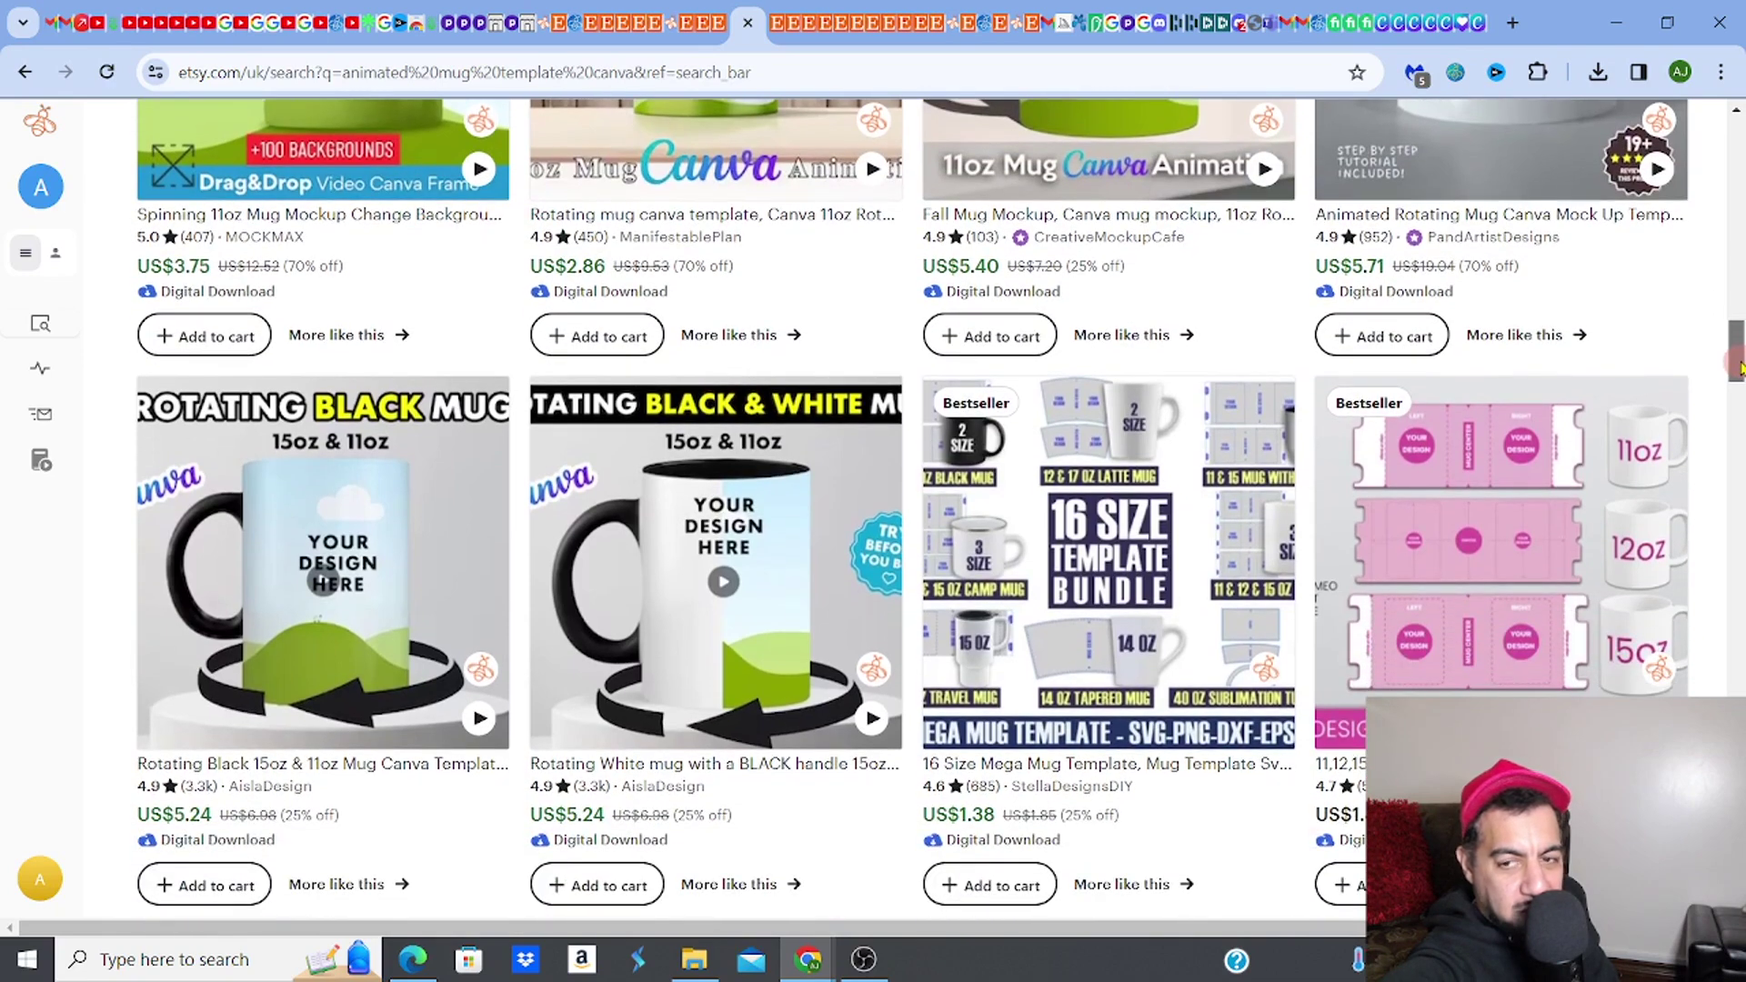
pyautogui.scroll(1, 1738, 367)
pyautogui.scroll(-1, 1738, 366)
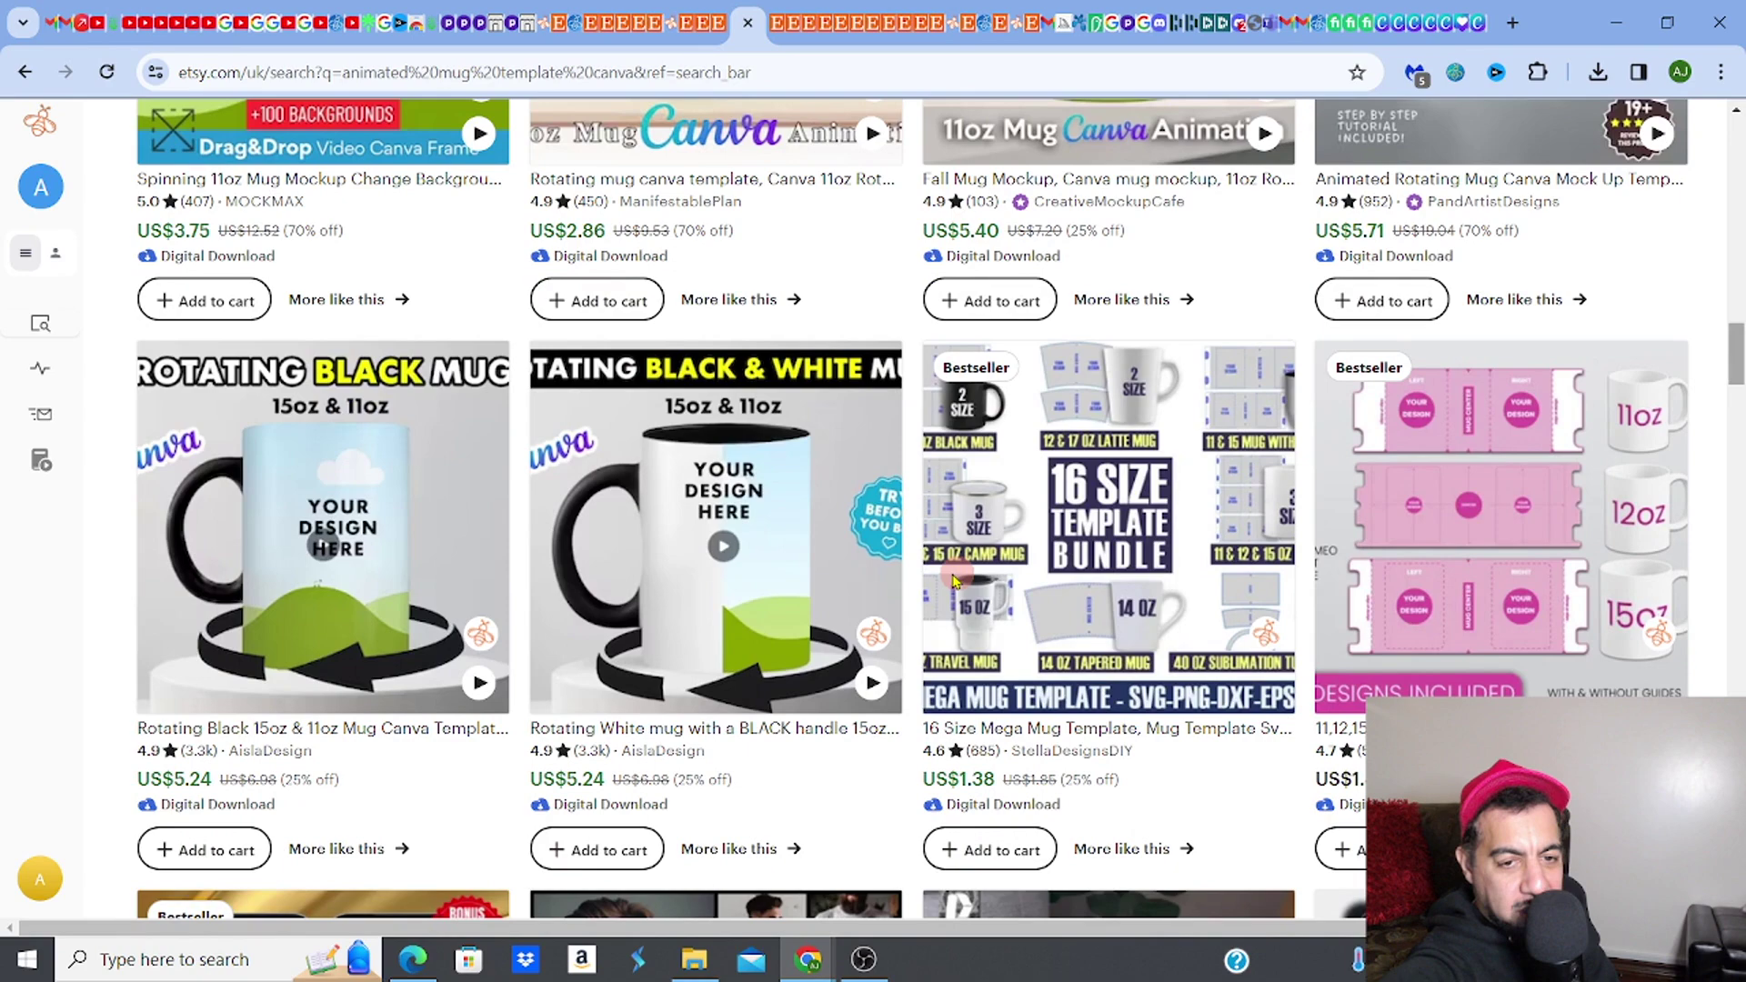
pyautogui.moveTo(701, 469)
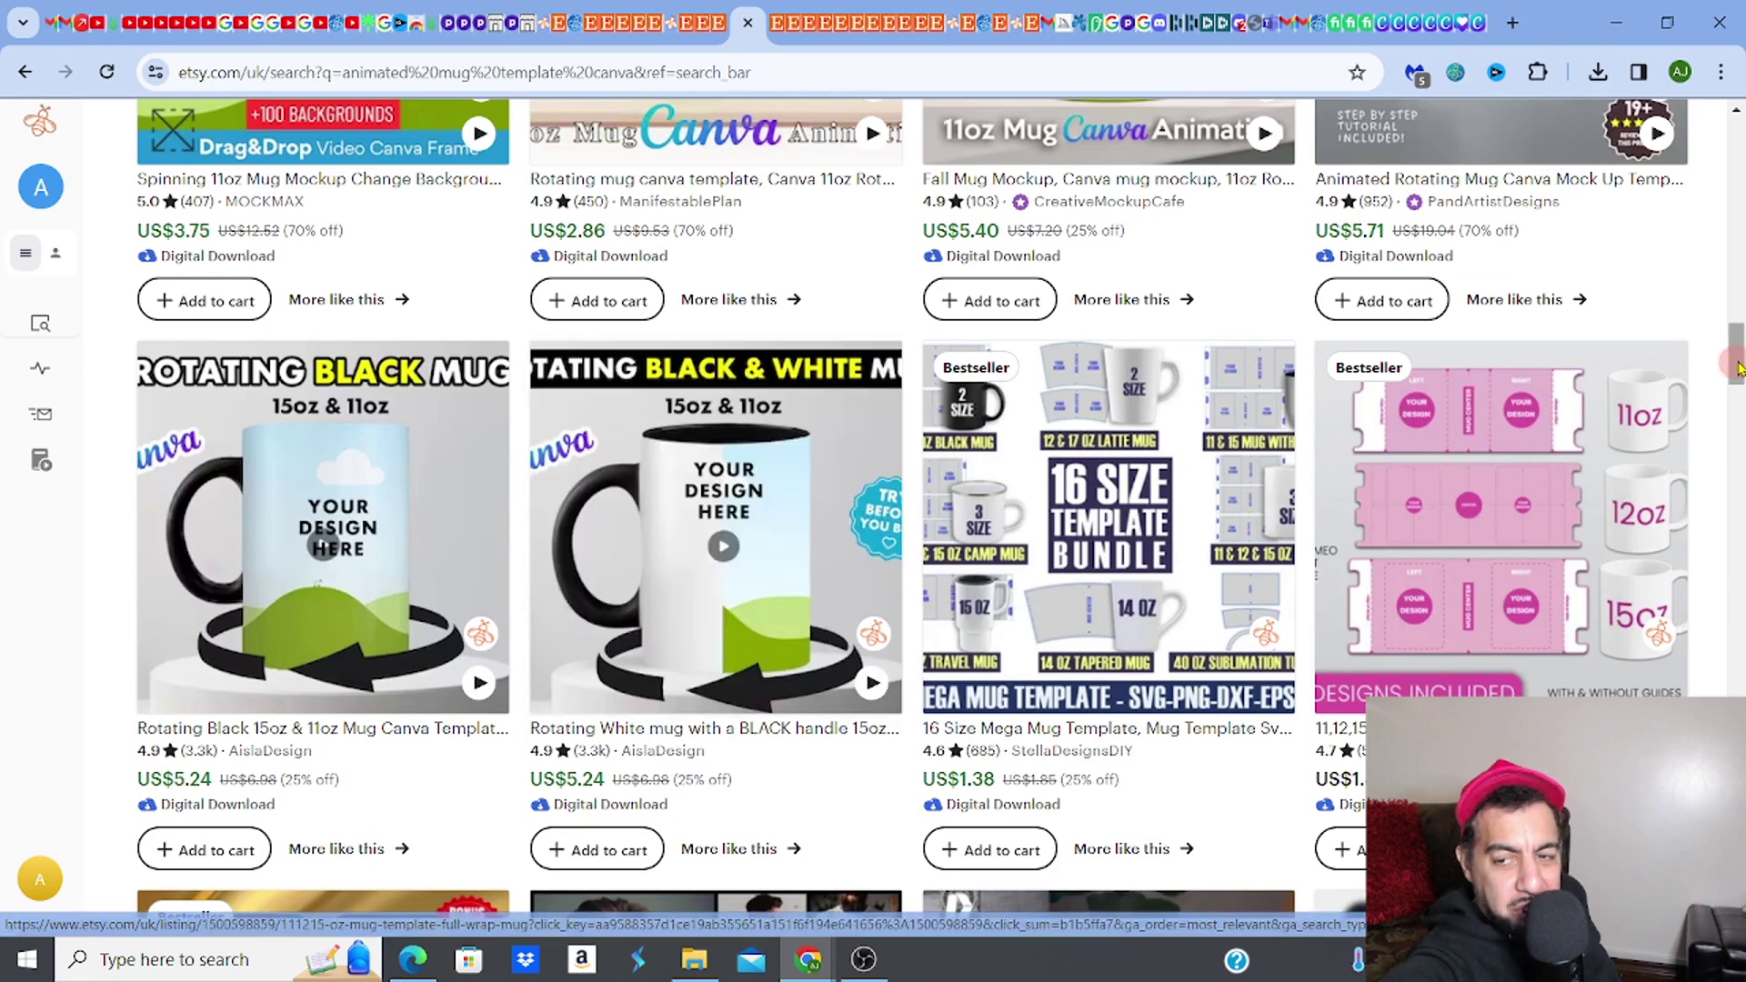
pyautogui.moveTo(1736, 363); pyautogui.dragTo(1736, 329)
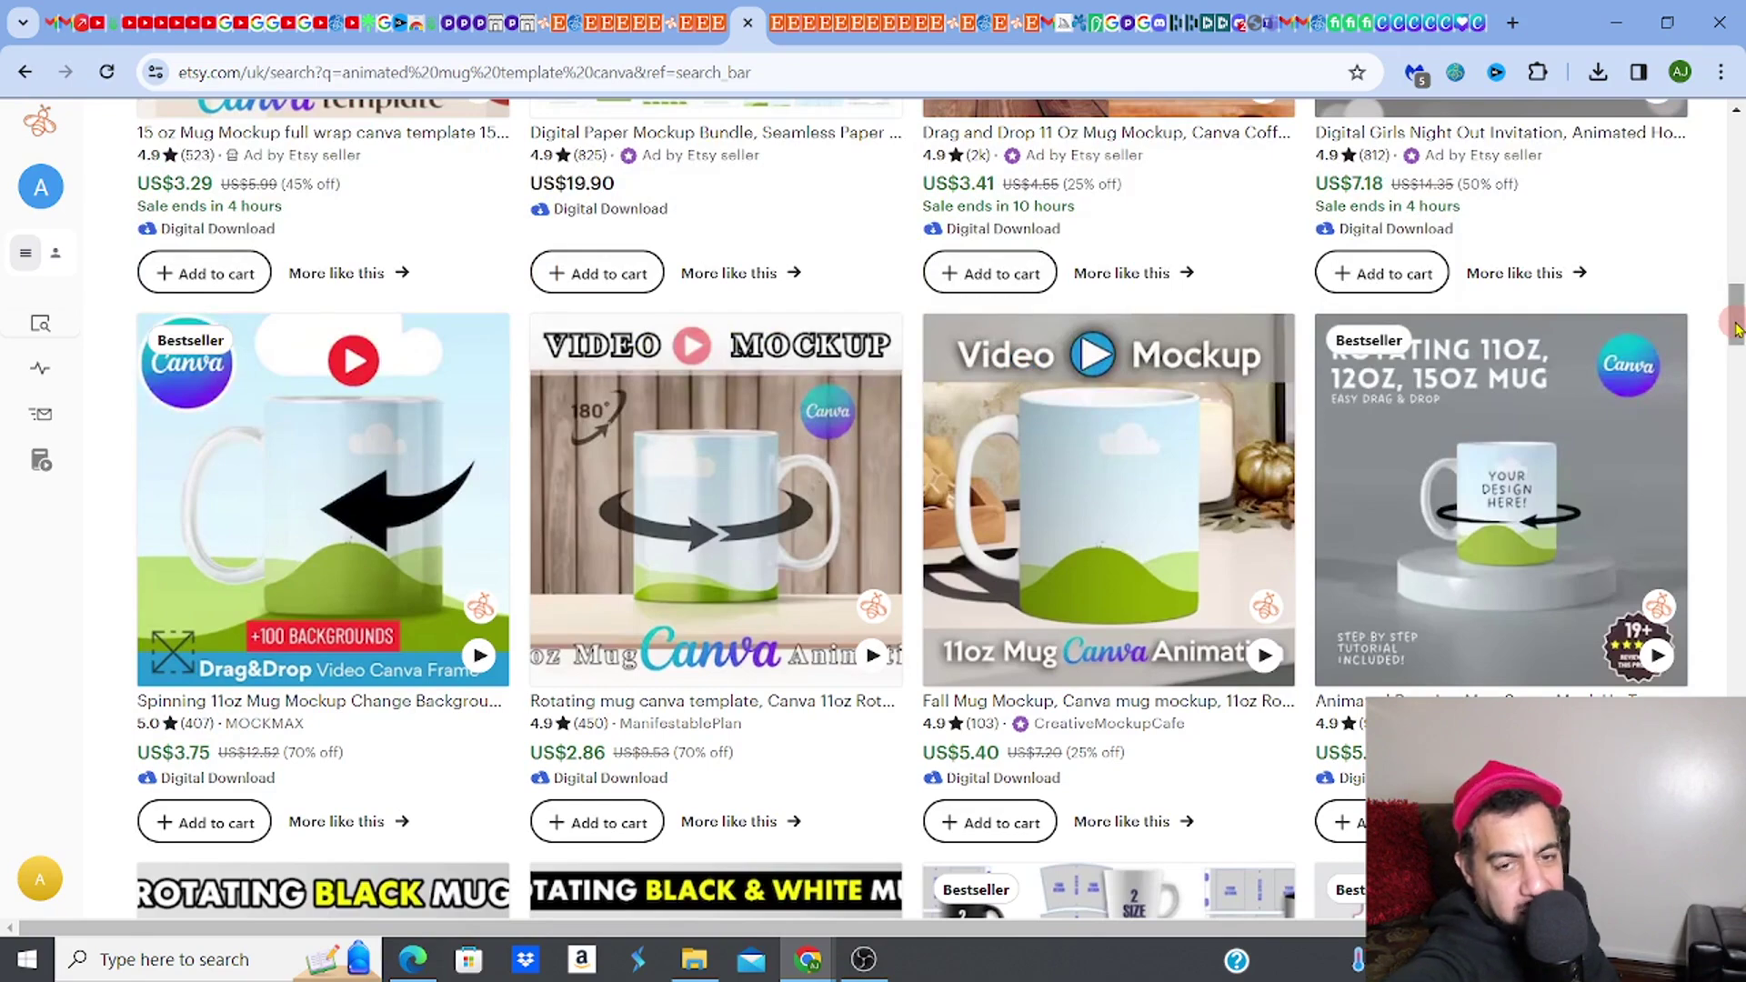
pyautogui.moveTo(1737, 329); pyautogui.dragTo(1742, 211)
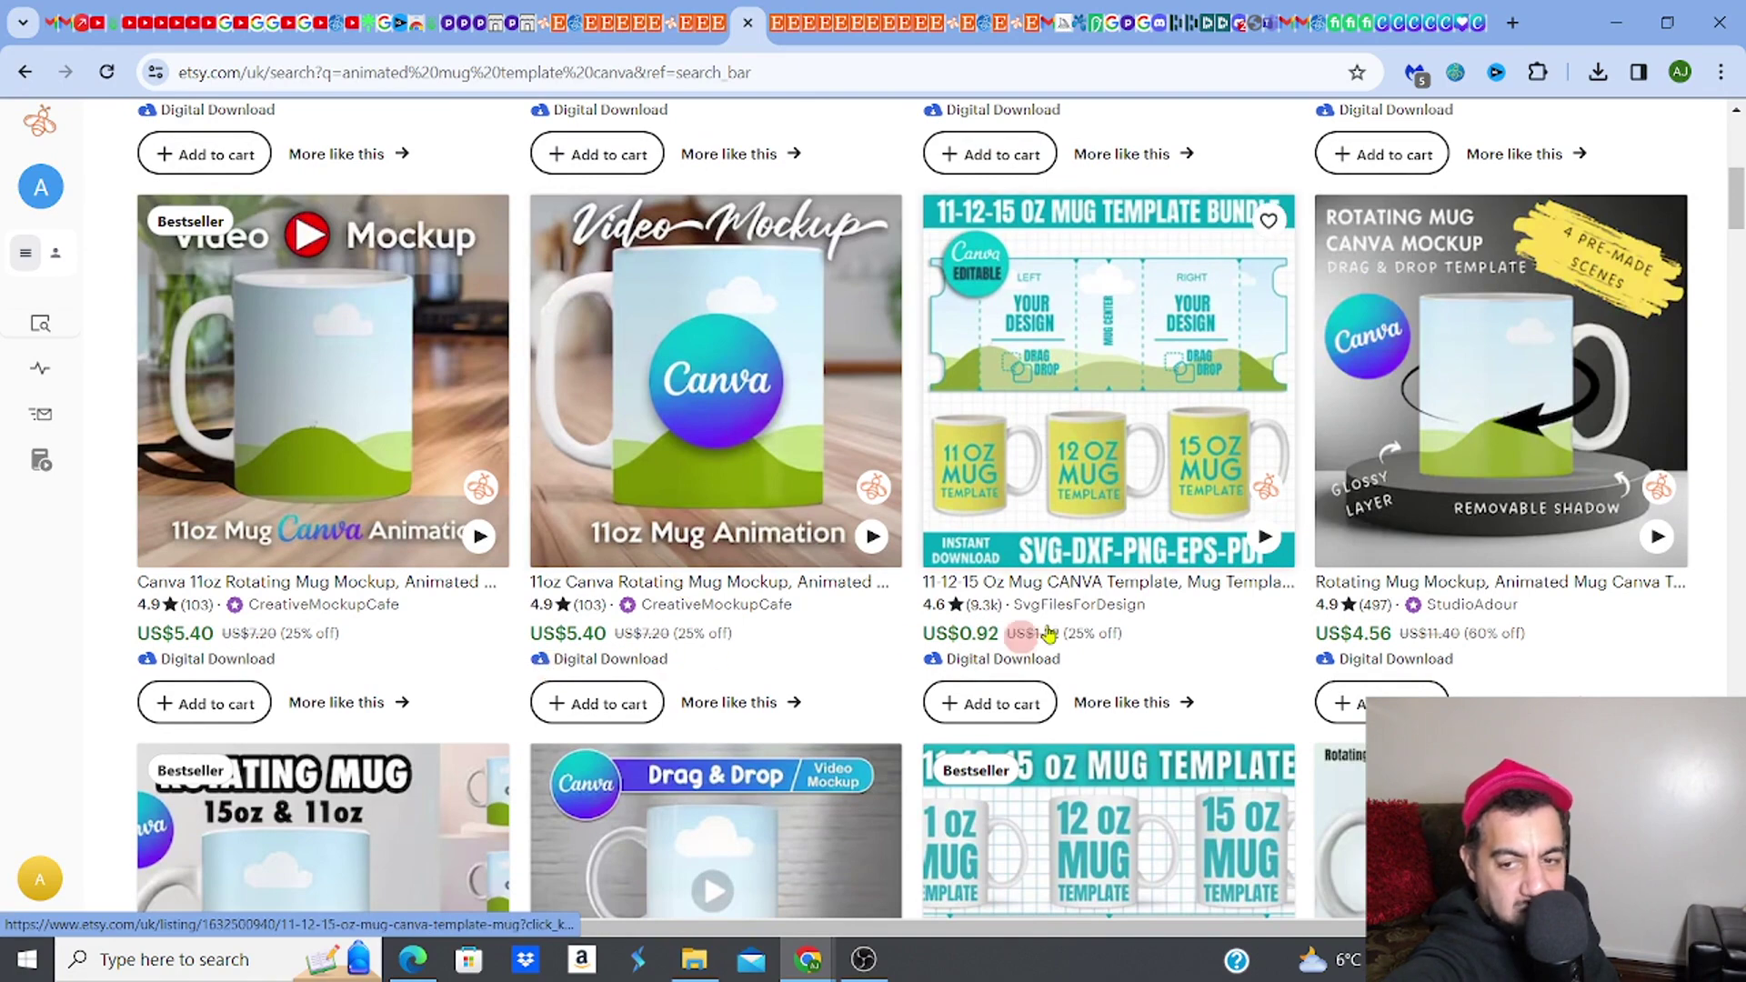
pyautogui.click(1378, 39)
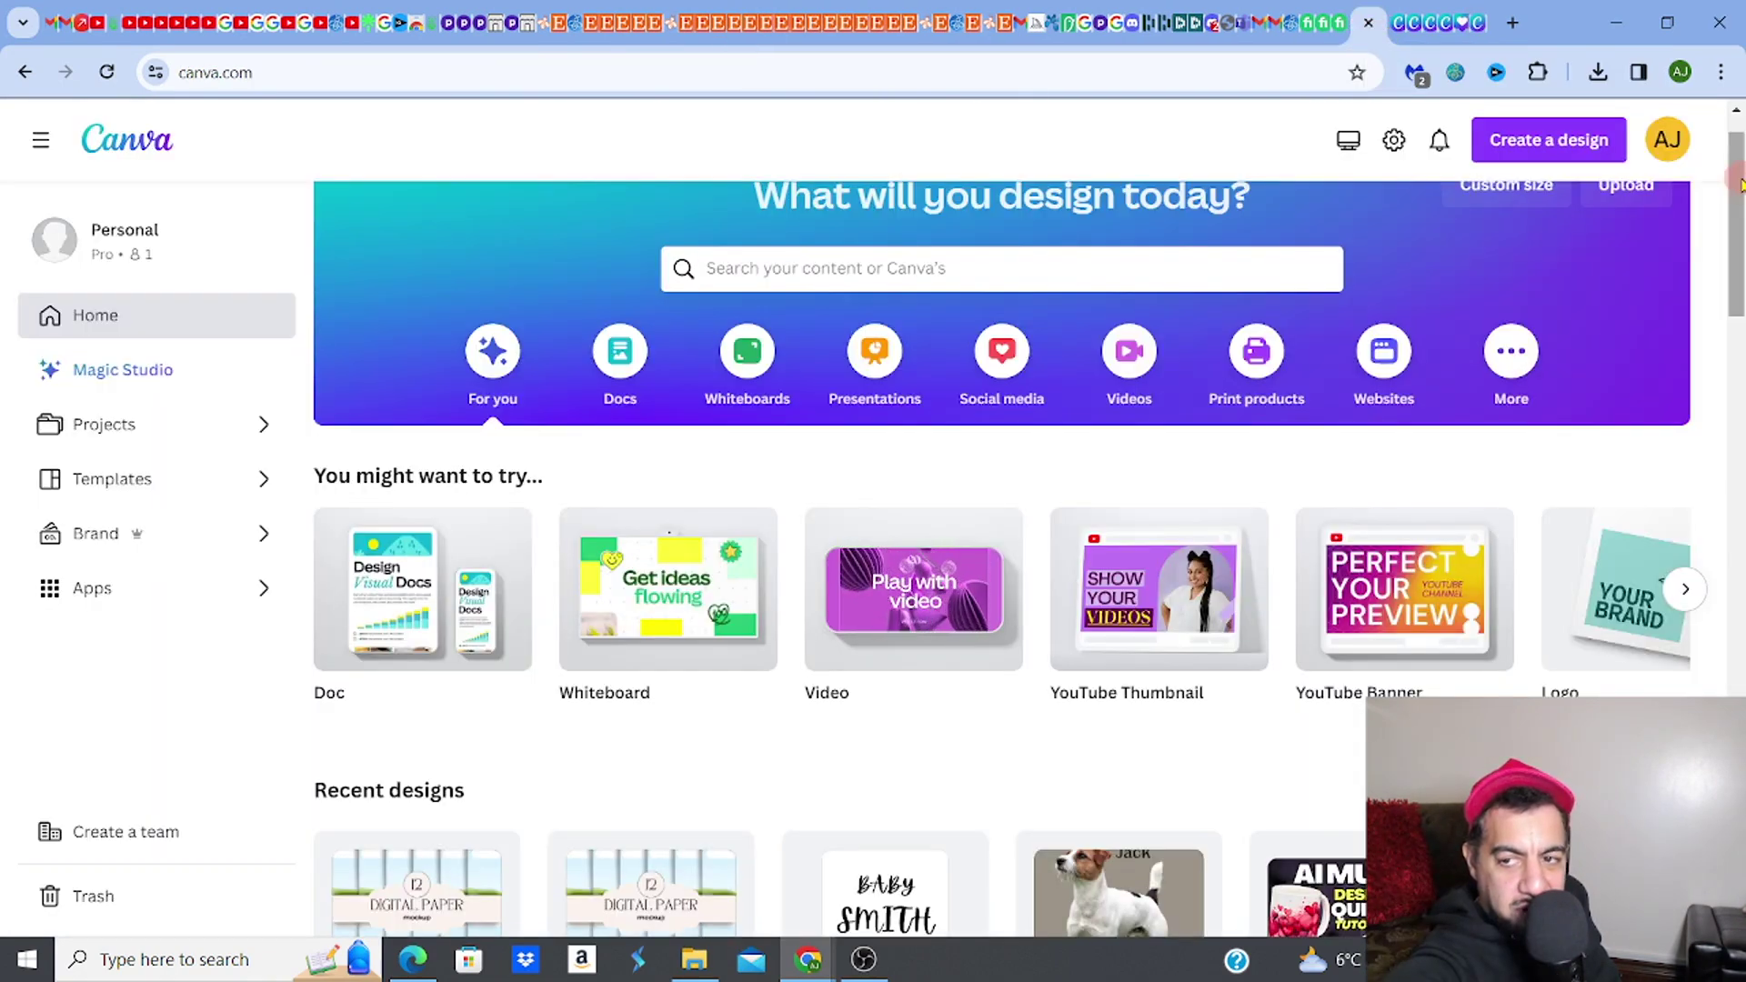
# Step: Scroll to Recent designs and open 'Copy of Copy of 11oz Mug Mockup - Kitchen'
pyautogui.scroll(-3, 1001, 546)
pyautogui.scroll(-5, 1000, 546)
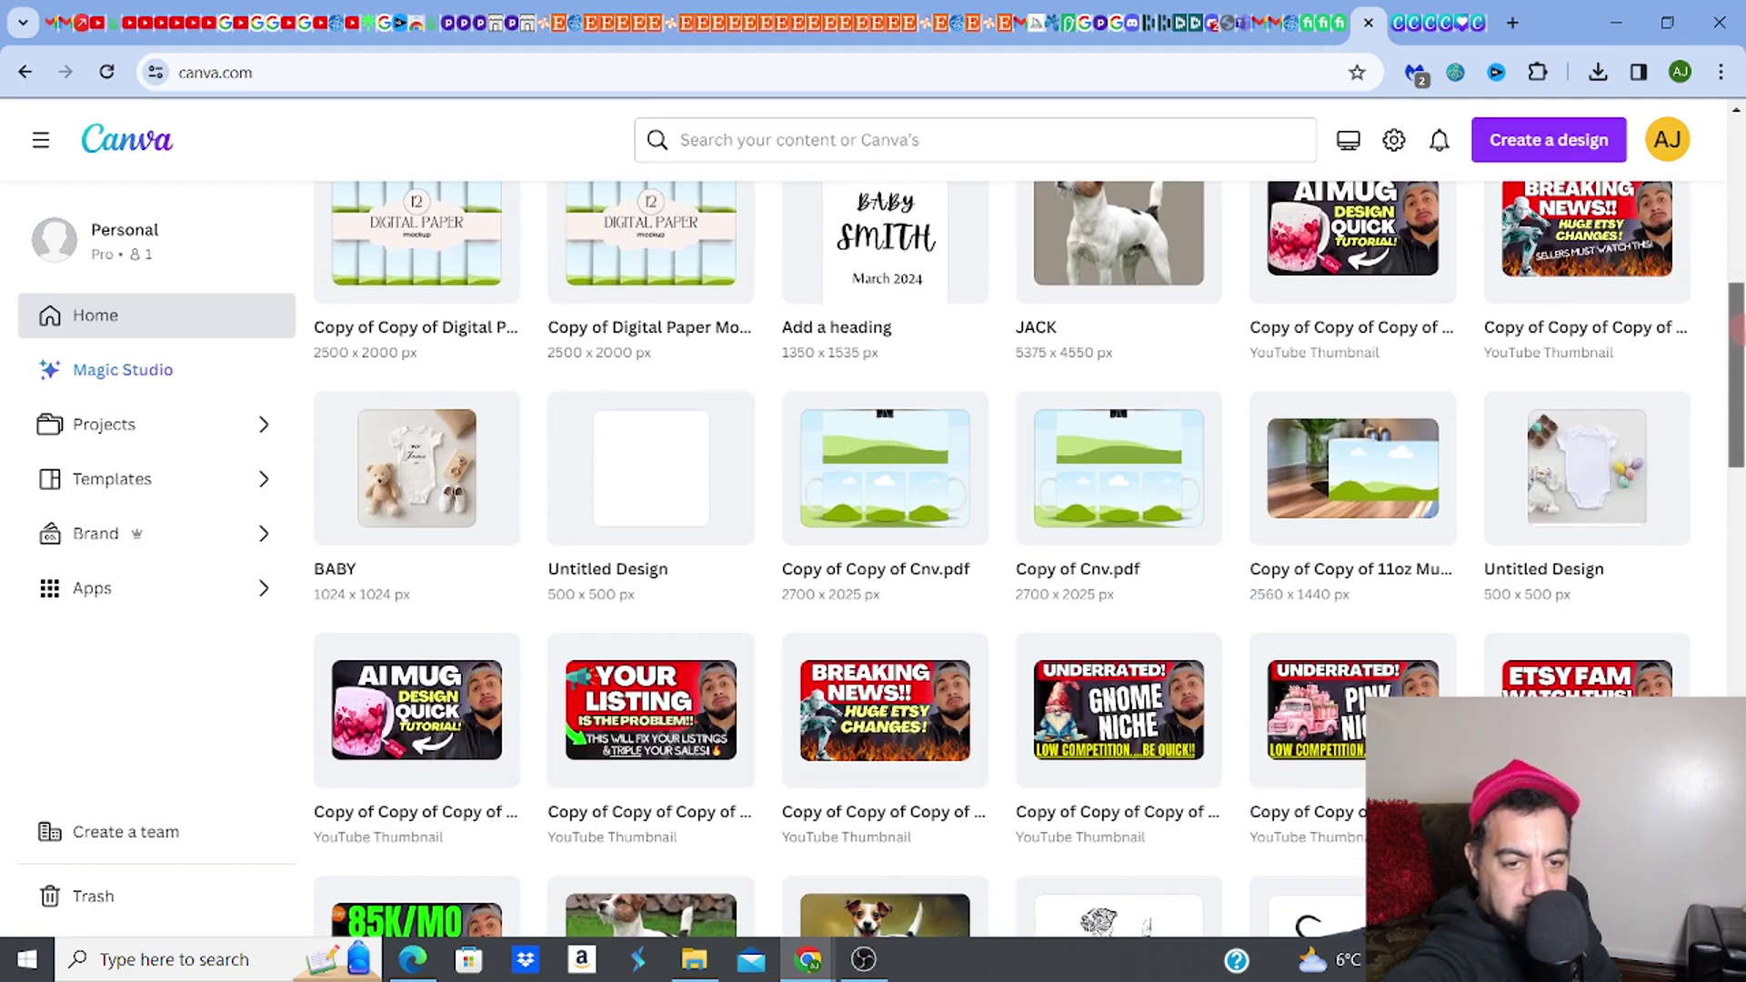
pyautogui.click(1290, 438)
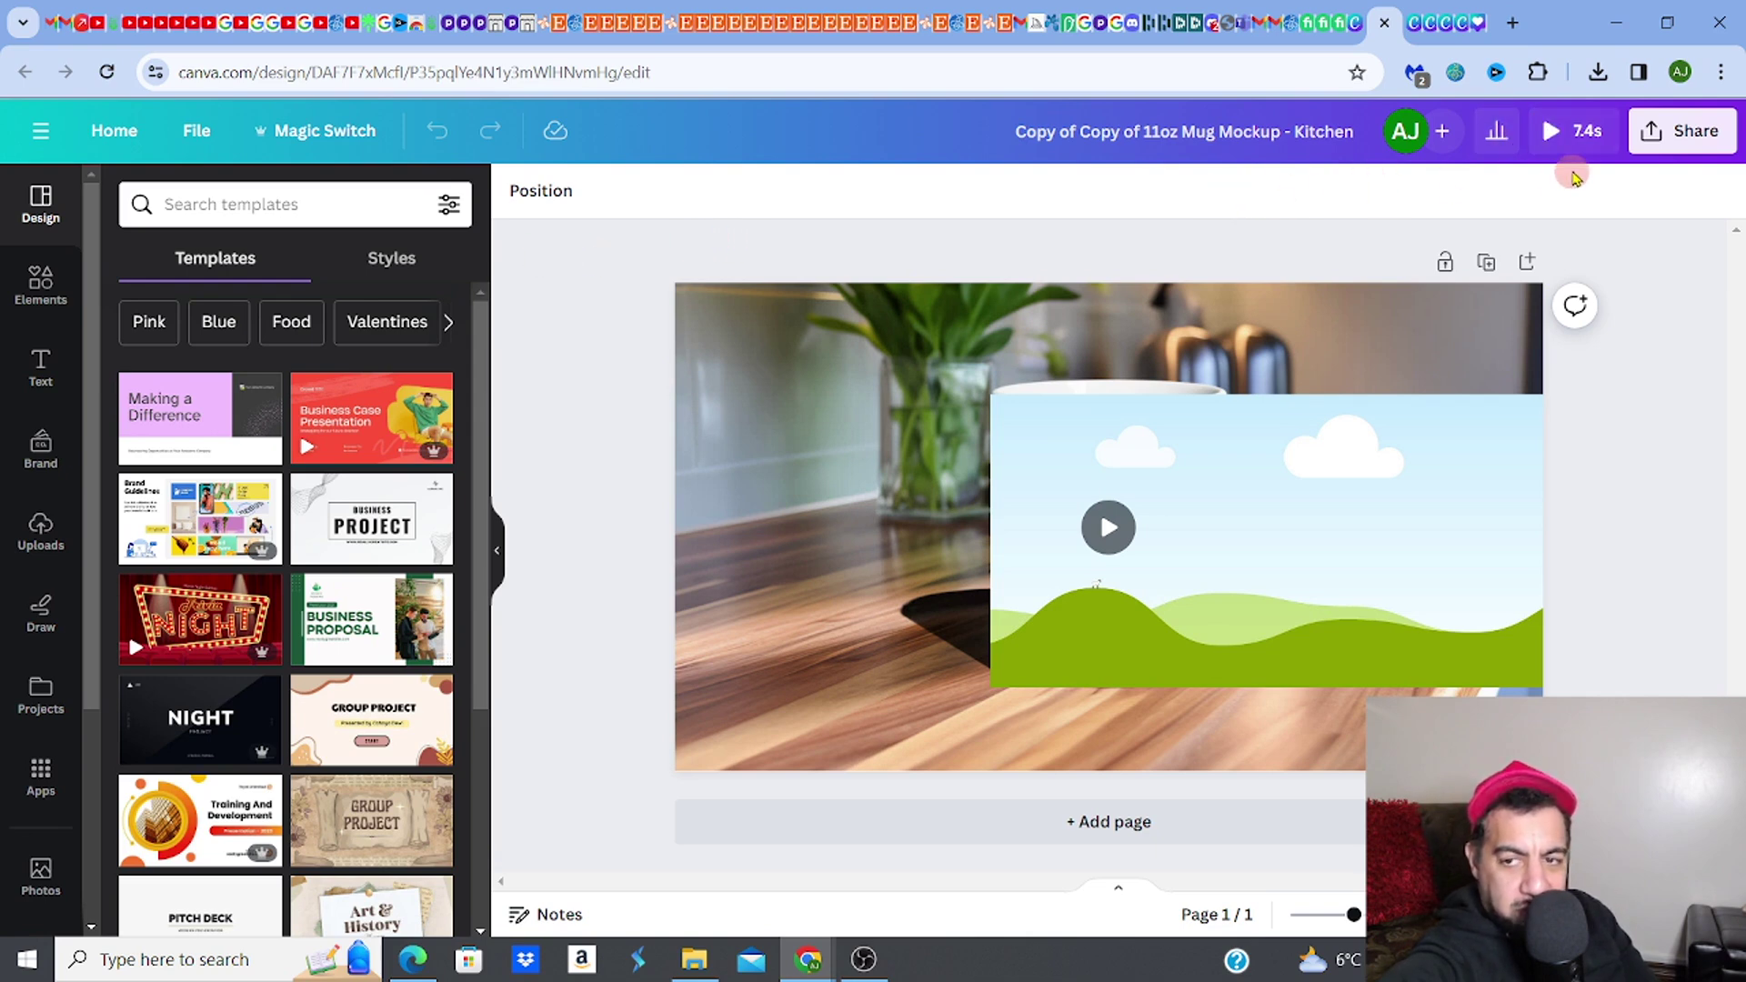
# Step: Inspect the kitchen background and the sky-and-hills mug design, then deselect them
pyautogui.click(764, 332)
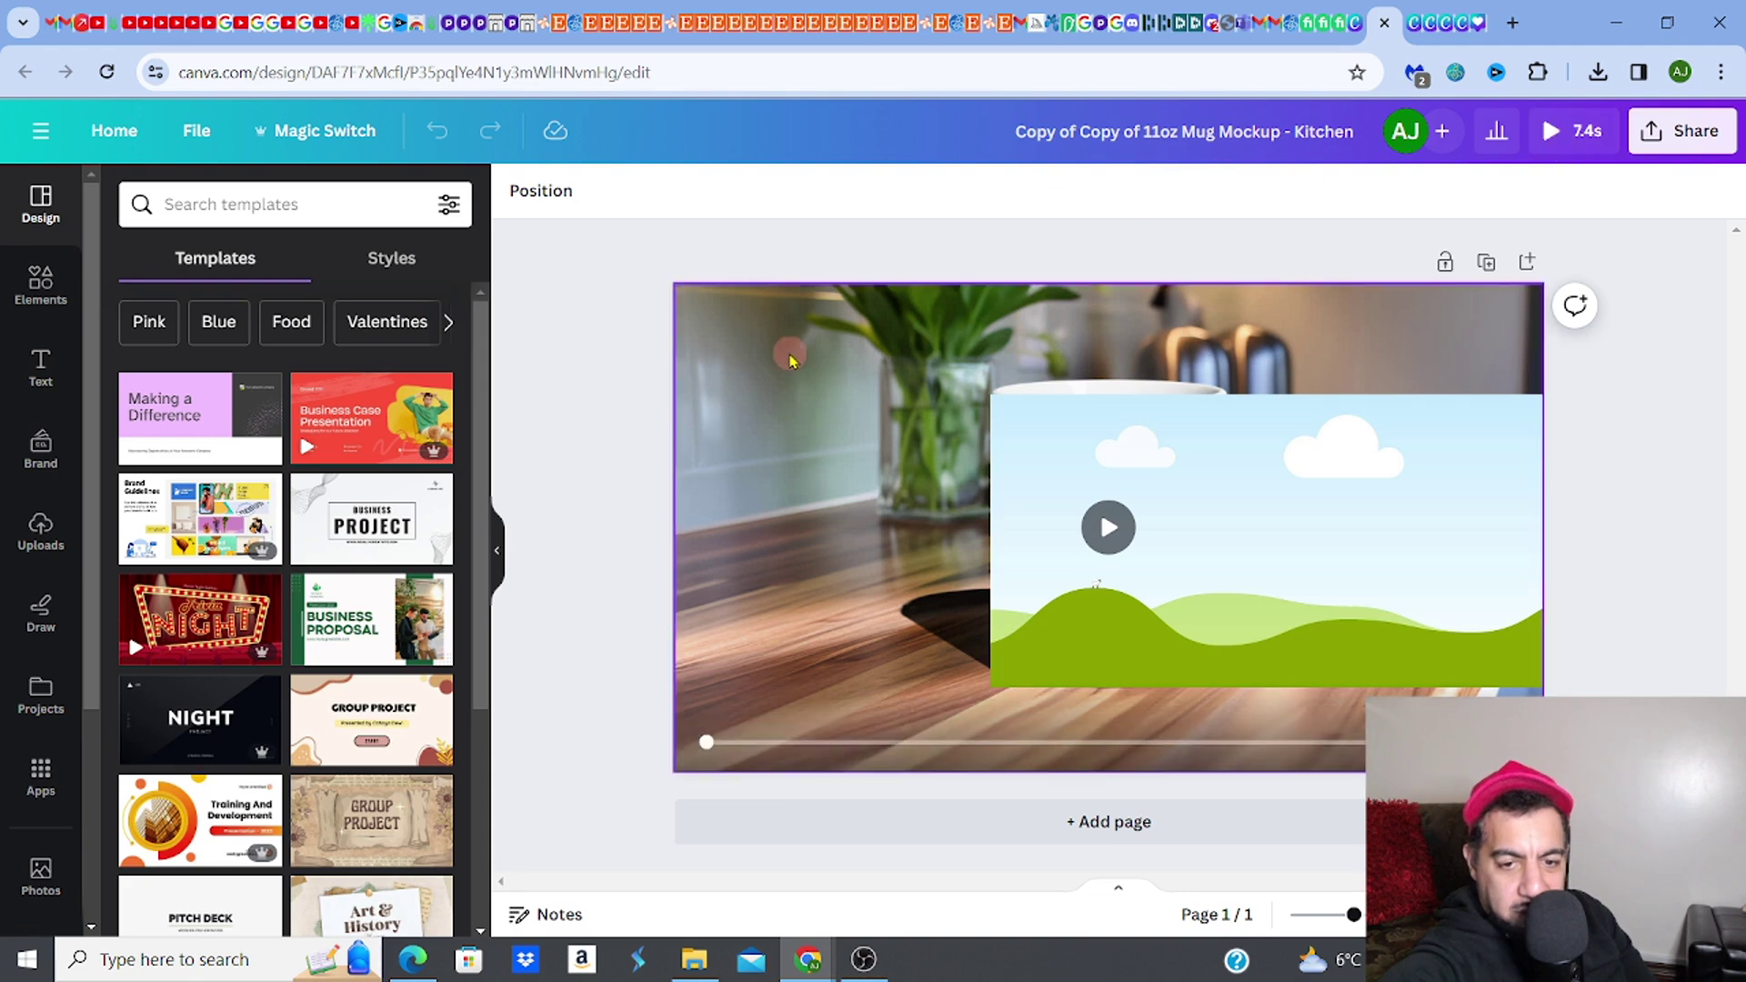
pyautogui.click(626, 304)
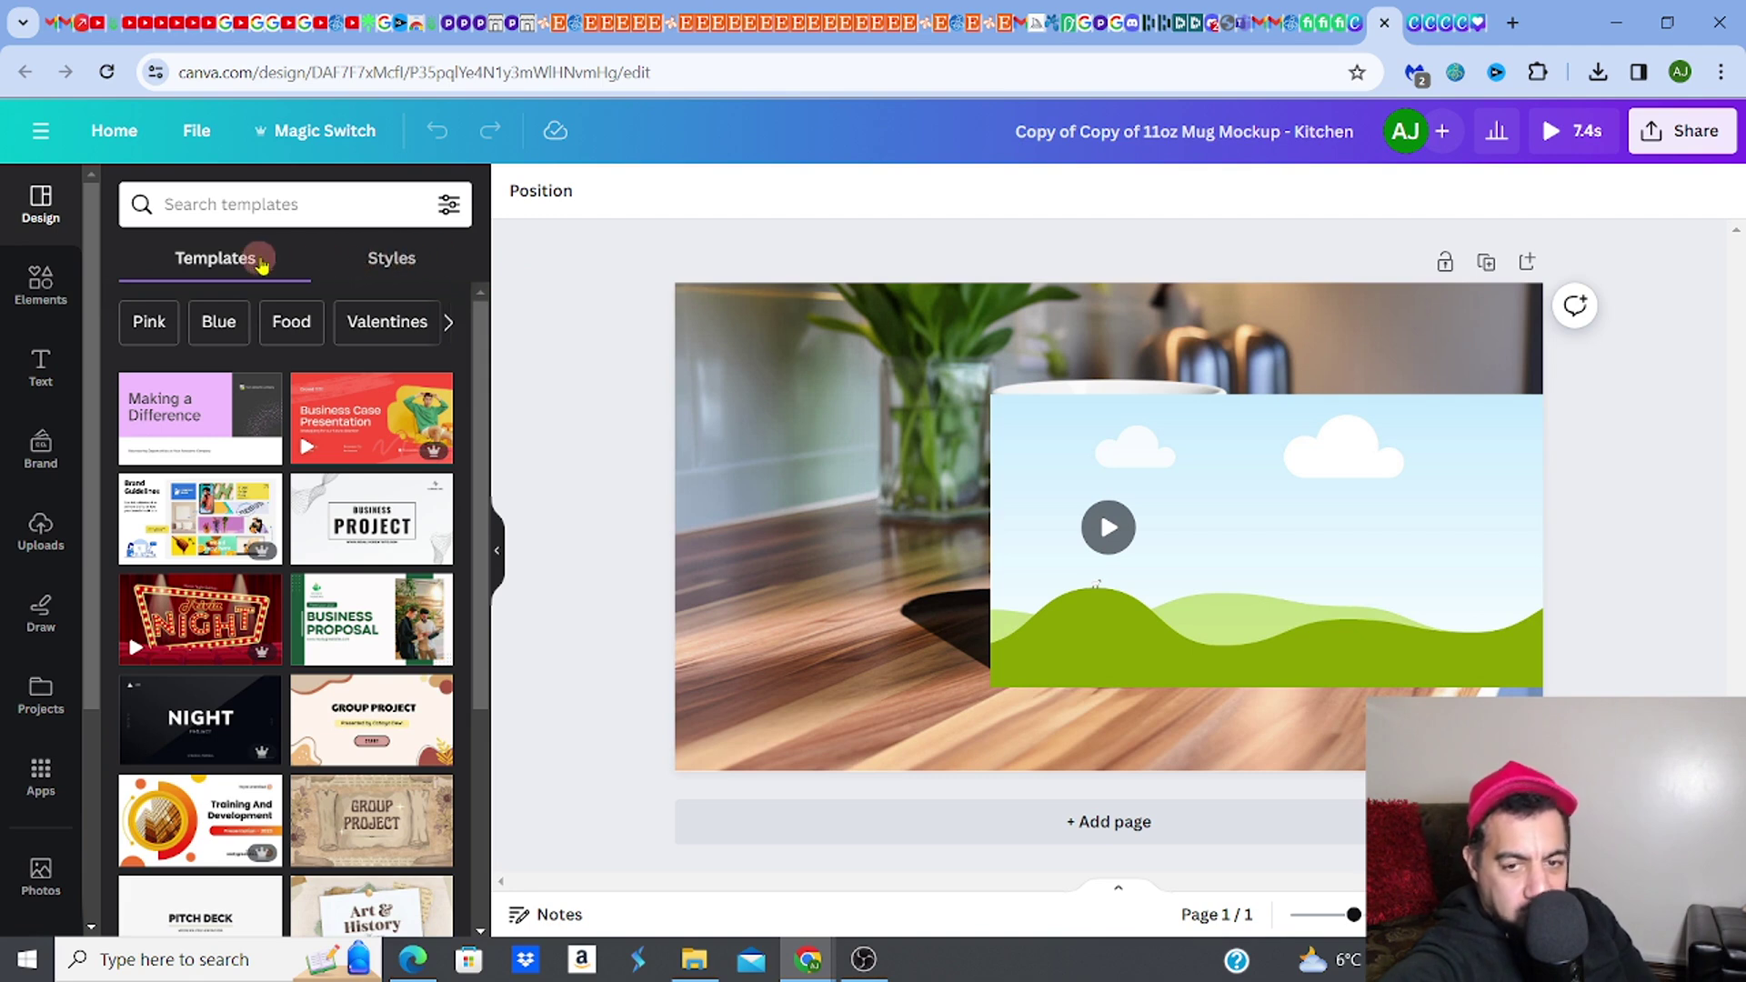
pyautogui.click(833, 406)
pyautogui.click(1091, 432)
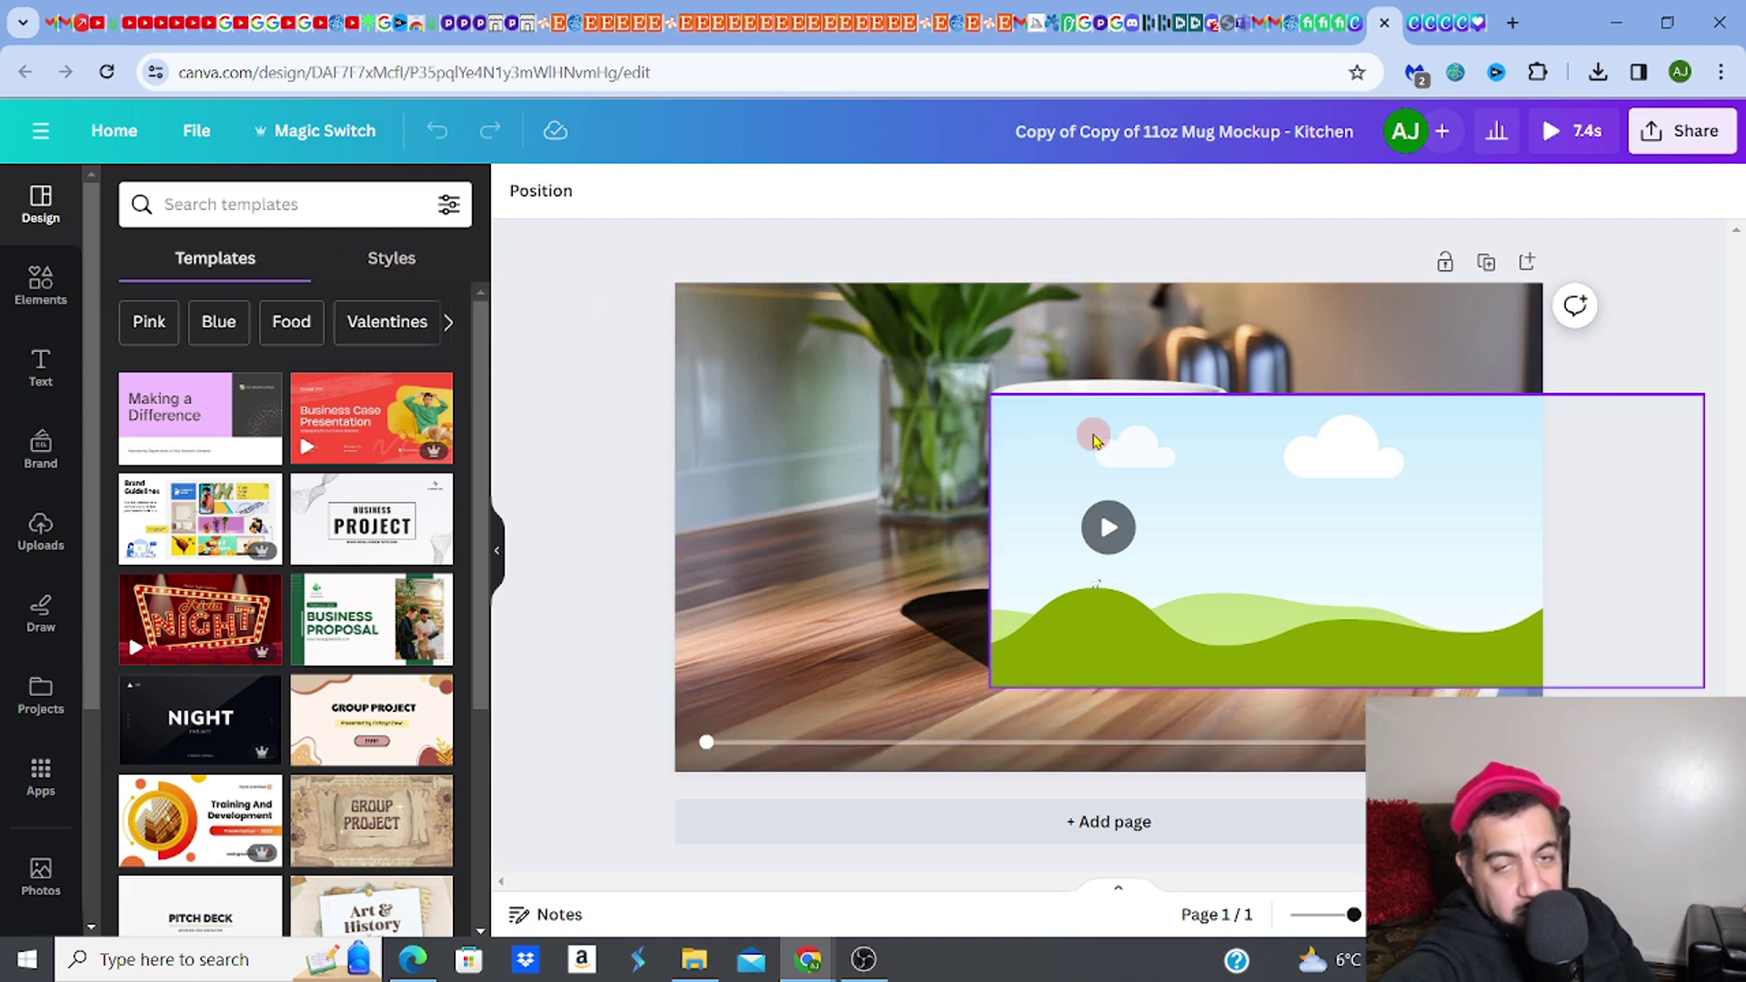
pyautogui.click(584, 387)
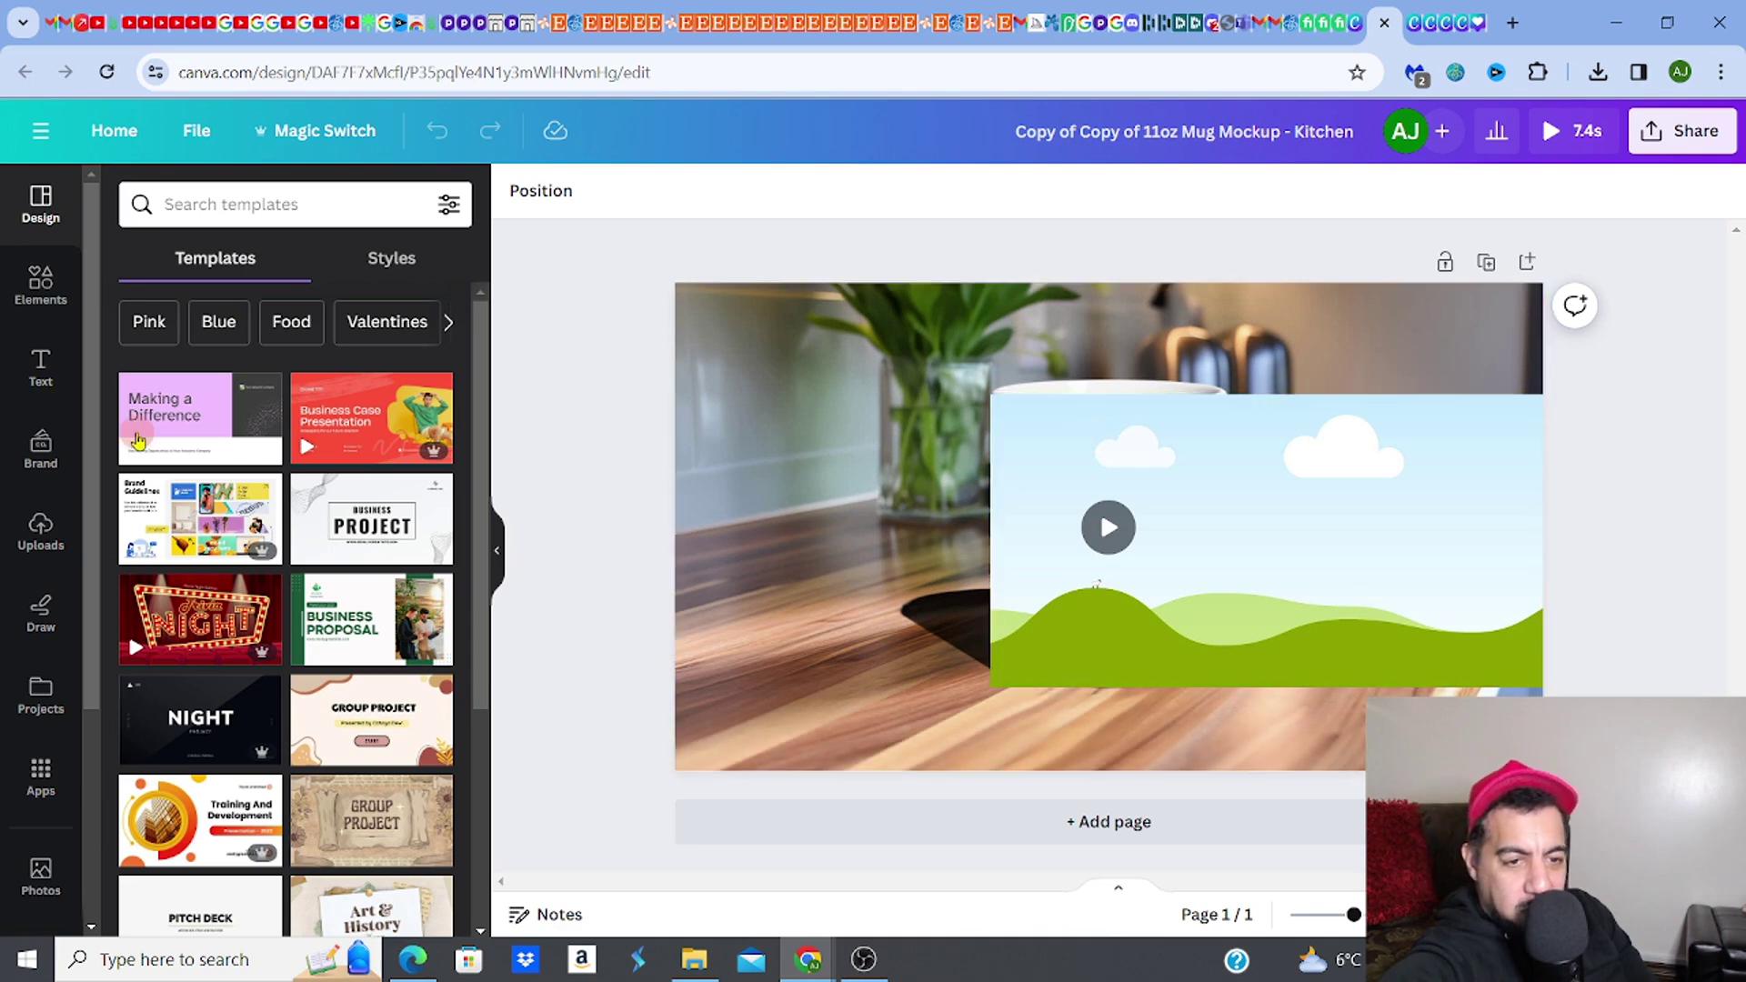
# Step: Browse the Uploads for the red hearts image, then switch to the Discord hearts image
pyautogui.click(45, 529)
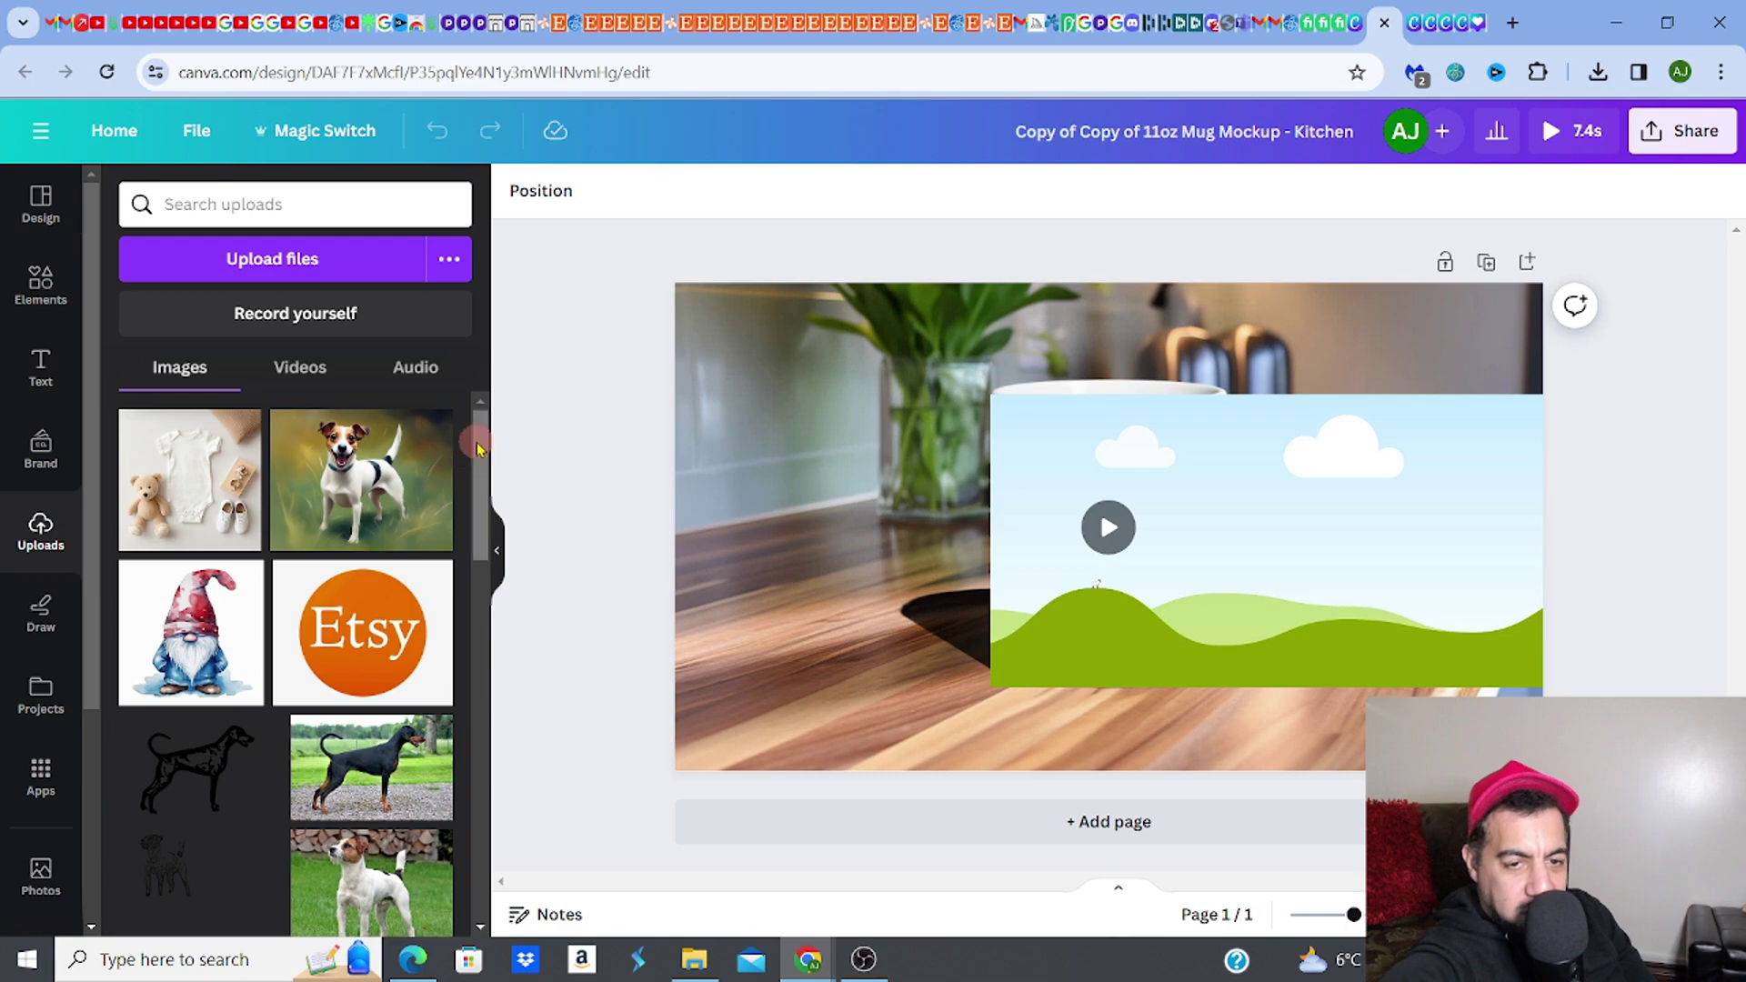
pyautogui.moveTo(479, 444); pyautogui.dragTo(489, 774)
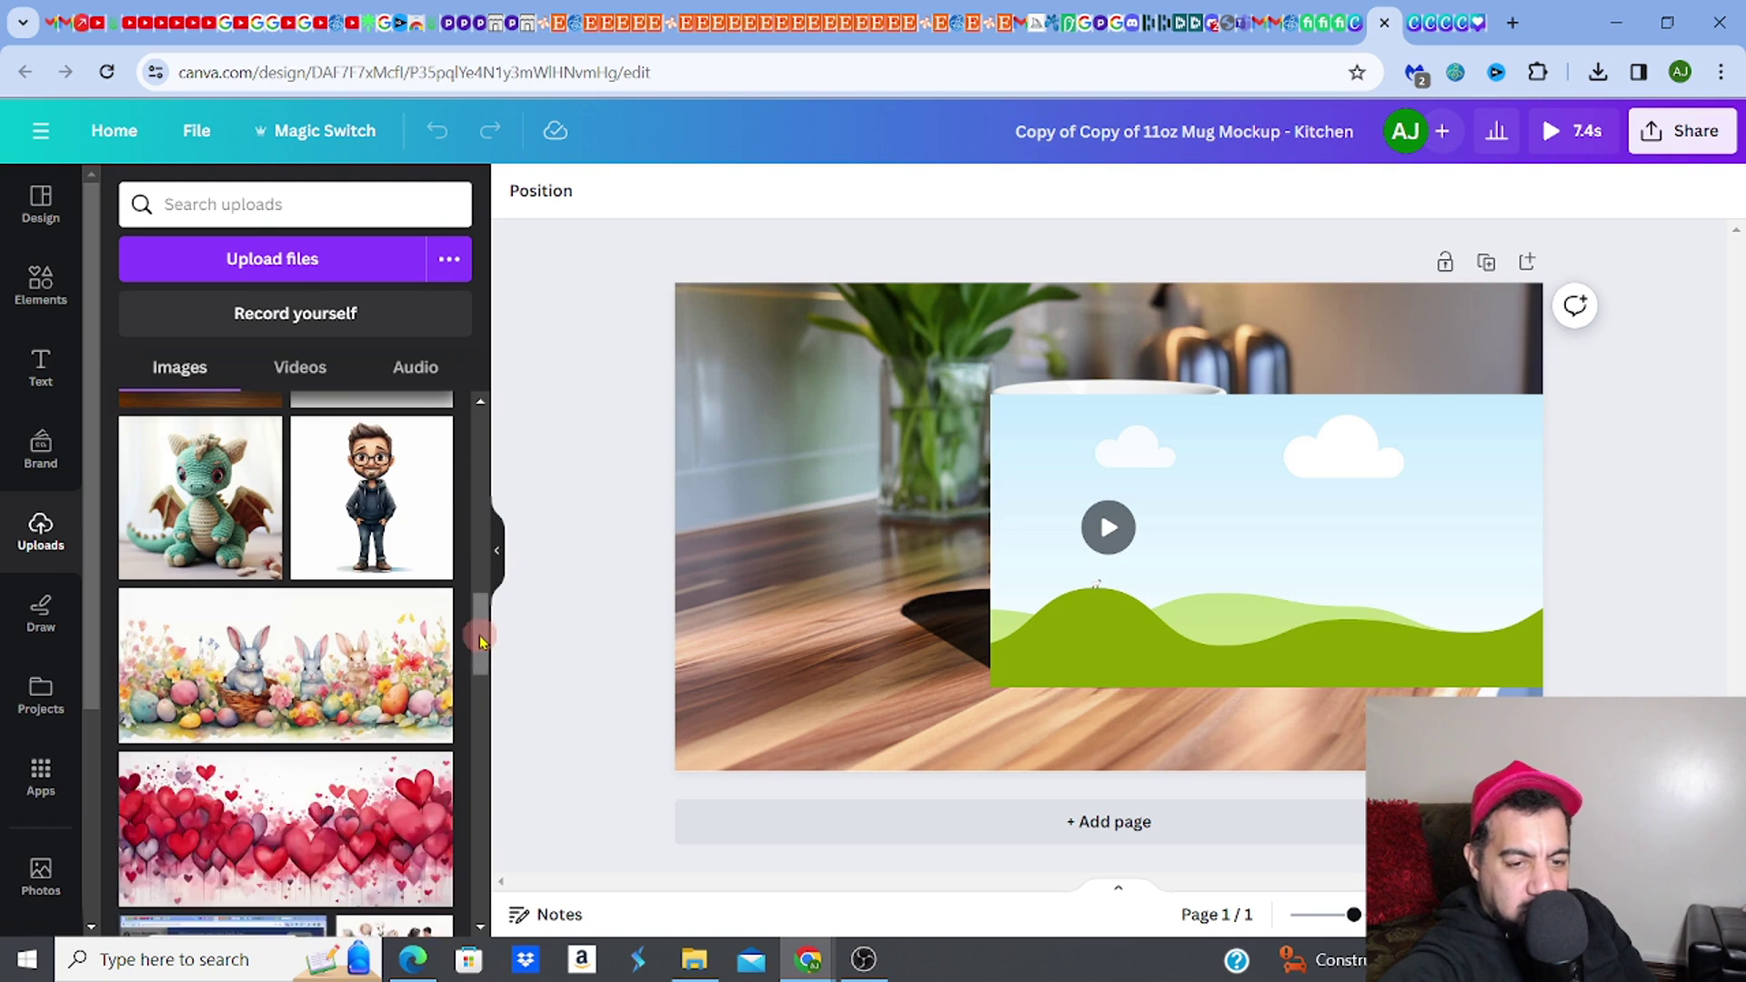
pyautogui.moveTo(479, 643)
pyautogui.mouseDown()
pyautogui.moveTo(485, 693)
pyautogui.moveTo(478, 647)
pyautogui.mouseUp()
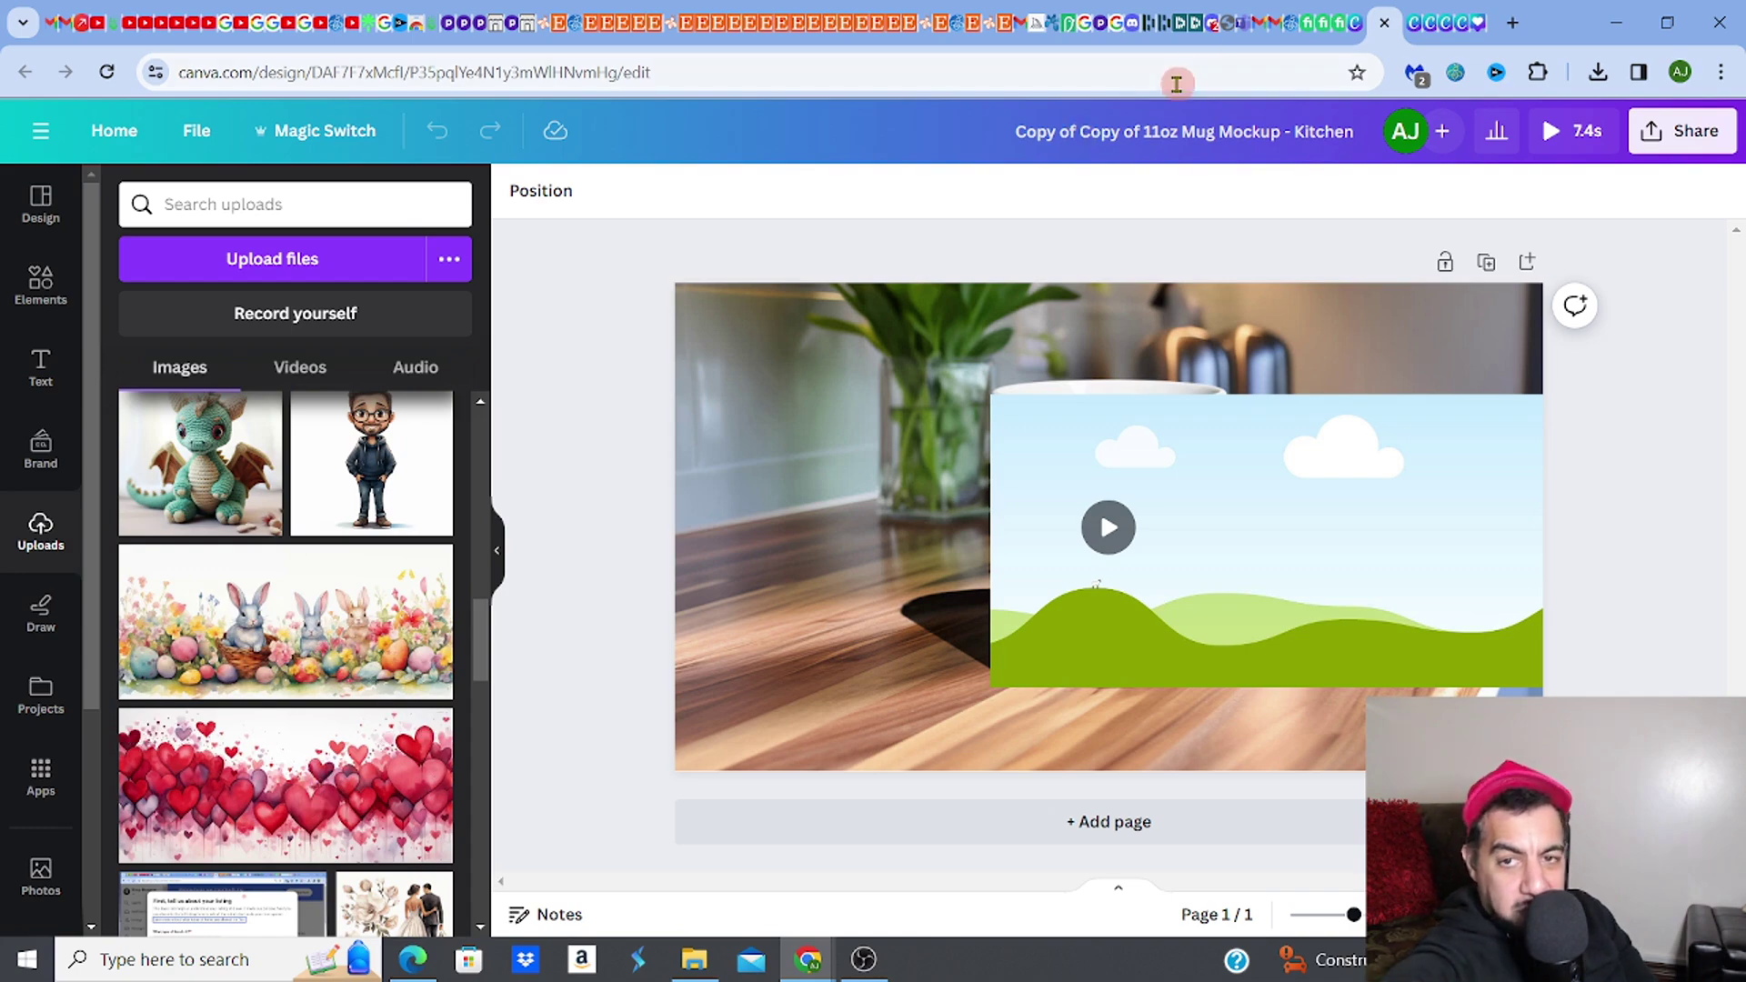
pyautogui.click(1210, 23)
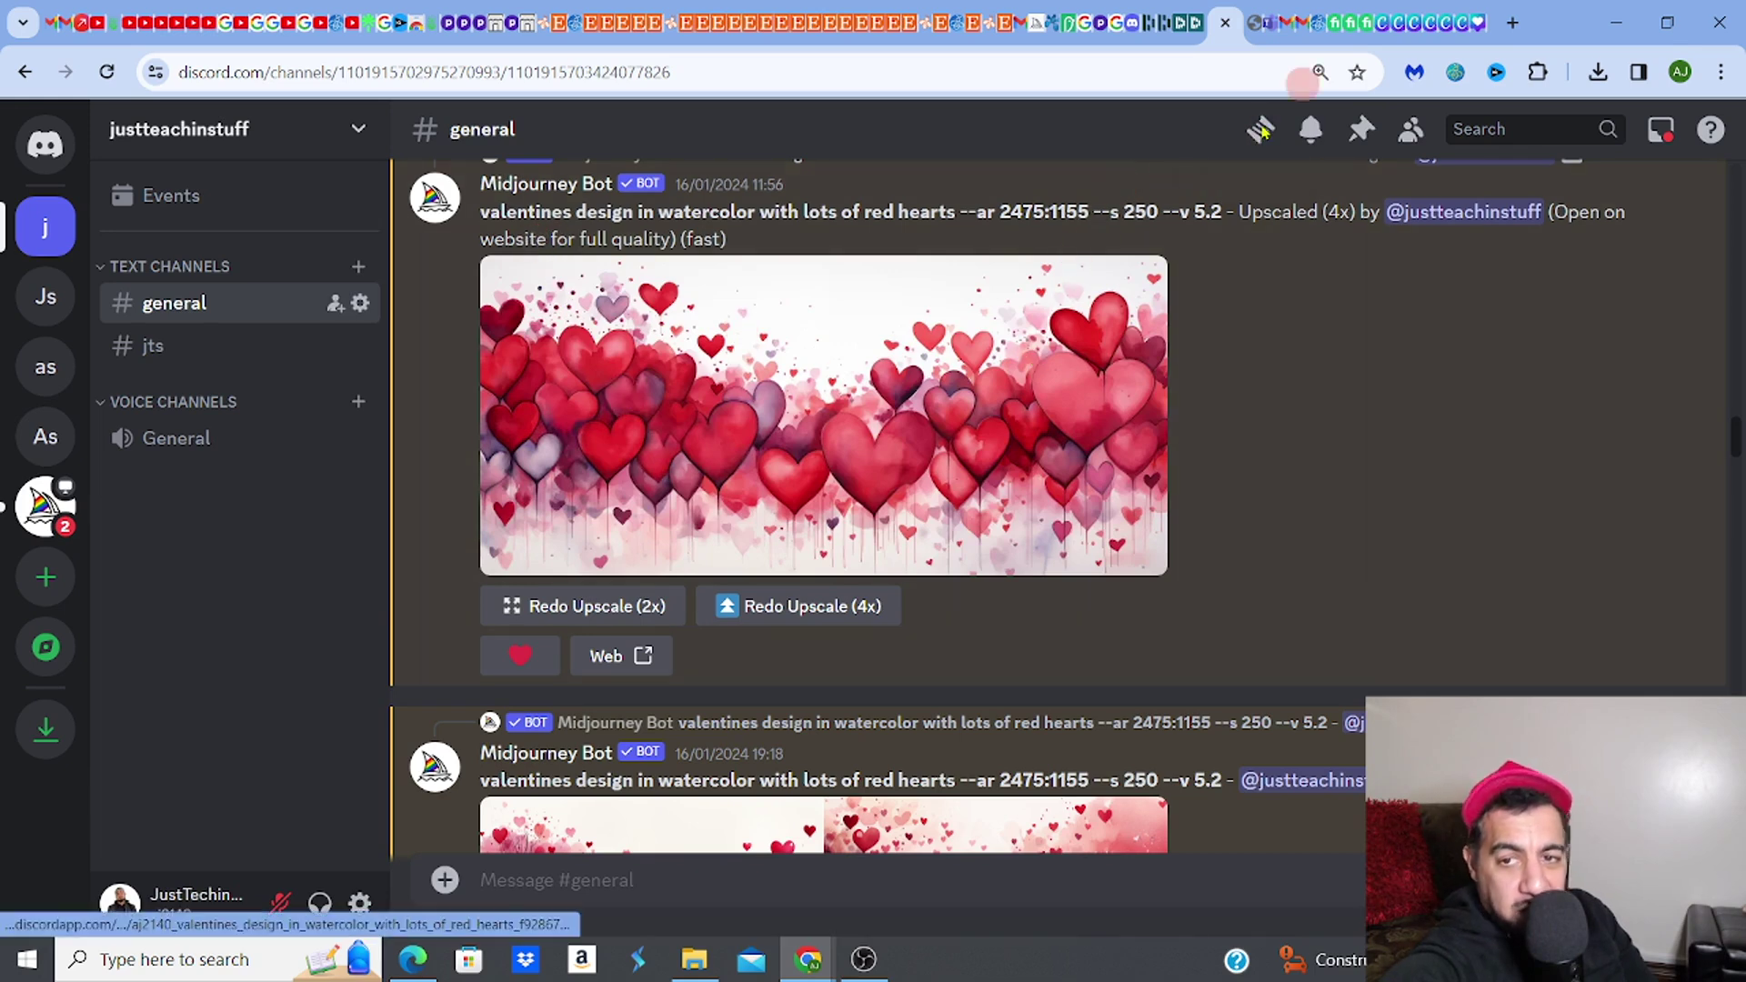
pyautogui.moveTo(1381, 32)
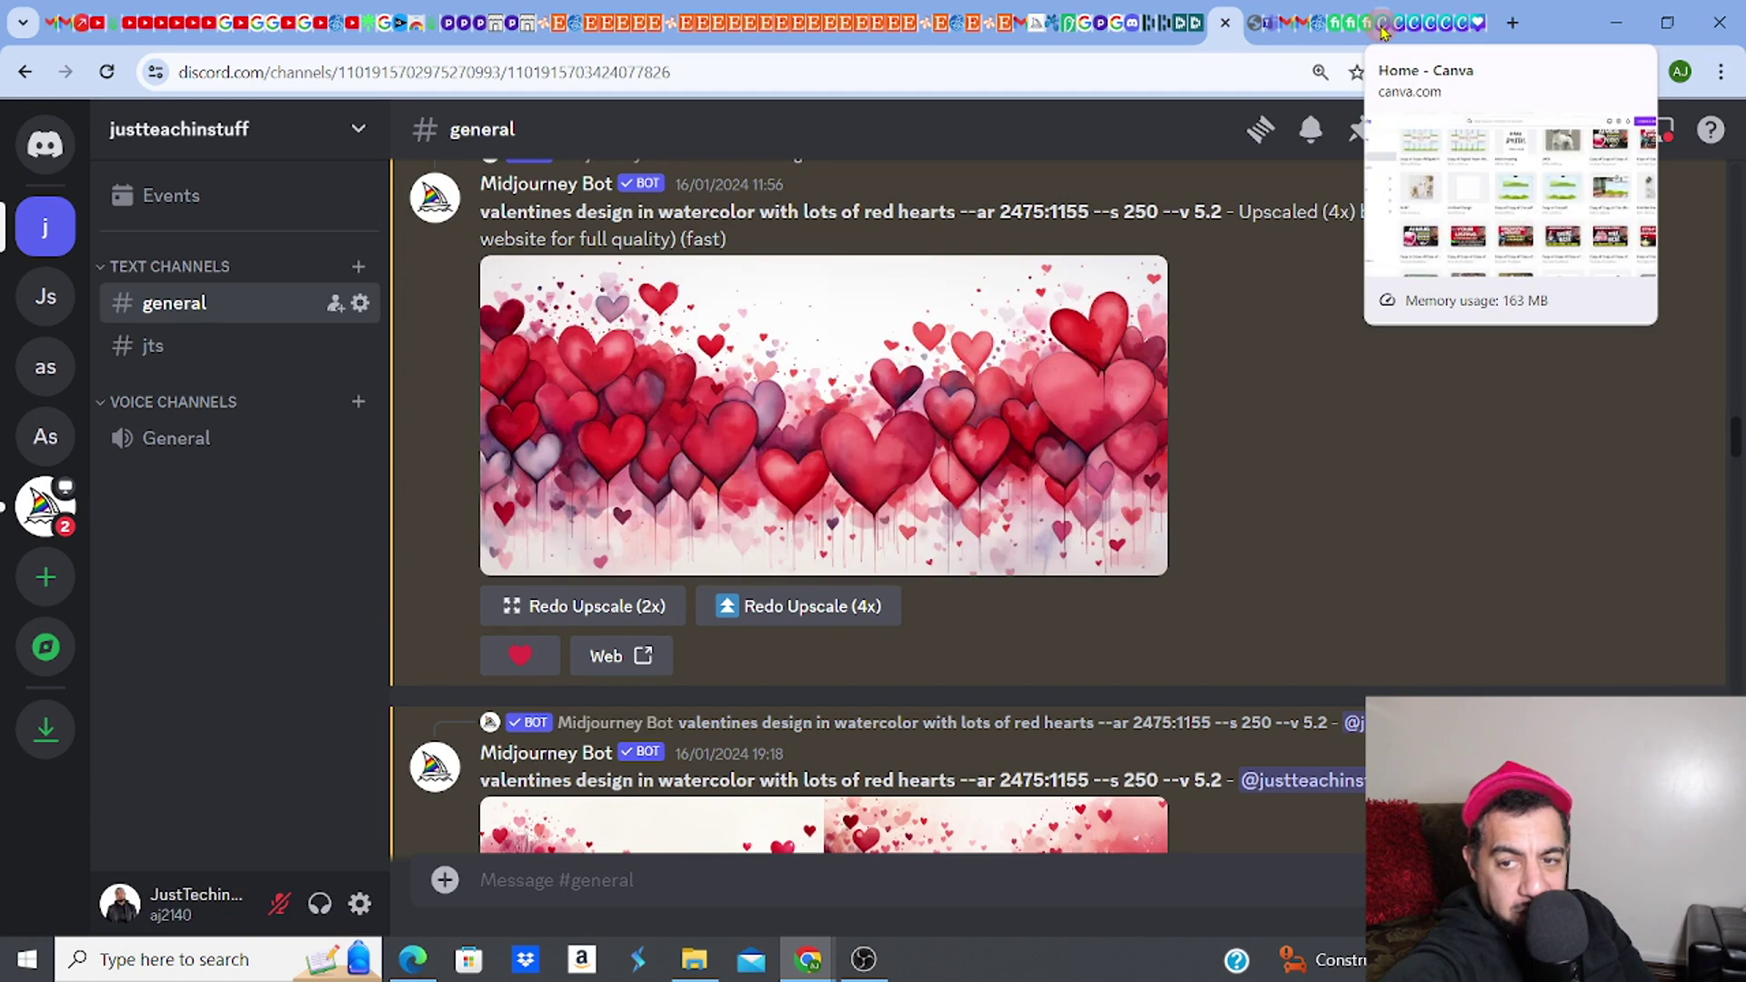
pyautogui.click(1401, 30)
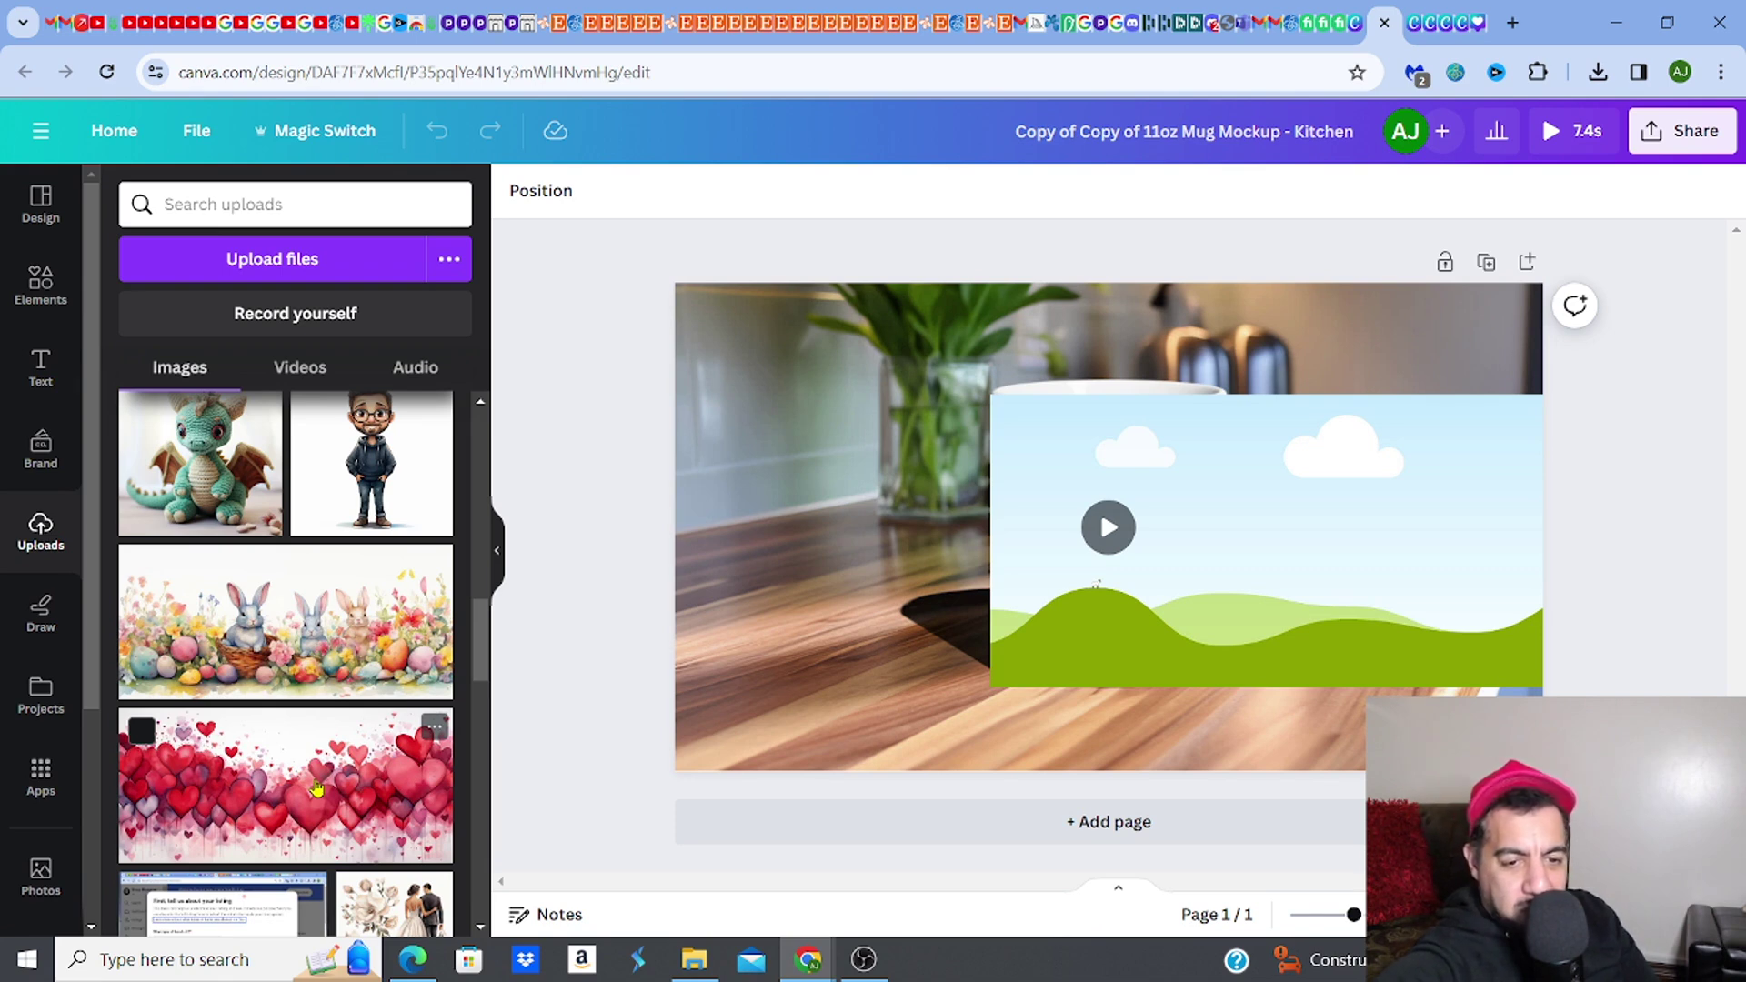
# Step: Add the red watercolour hearts upload and drop it onto the mug's frame, replacing the sky-and-hills design
pyautogui.click(317, 787)
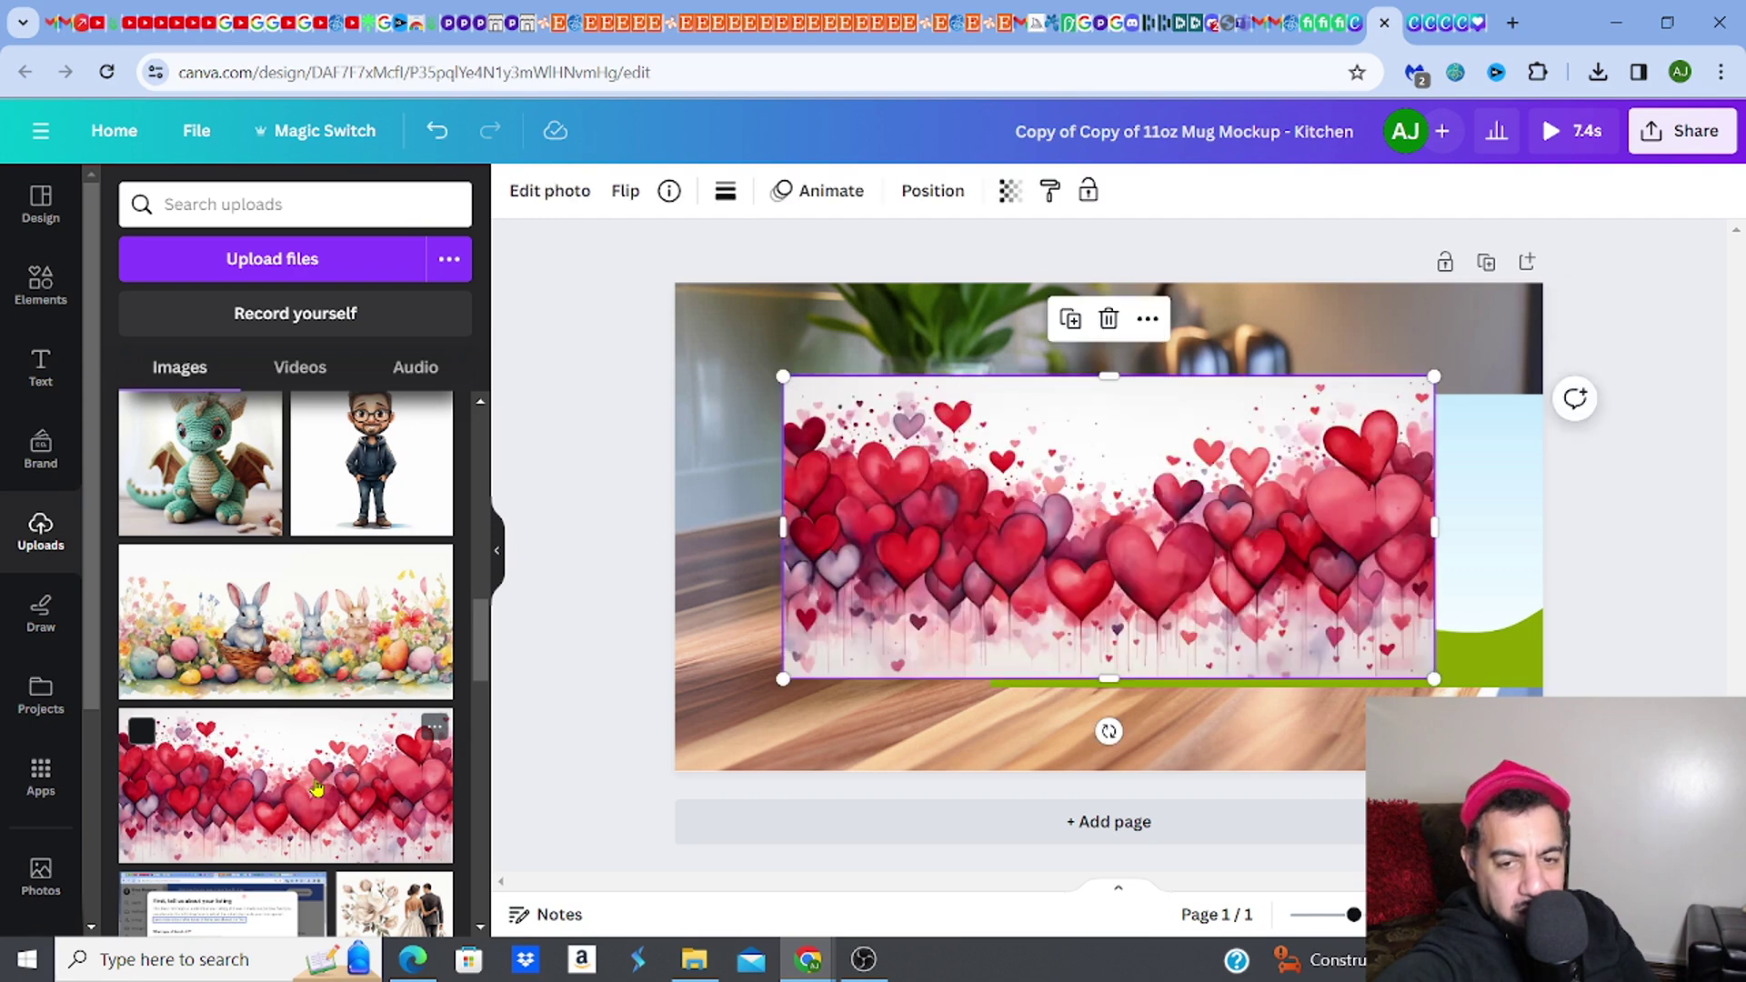
pyautogui.moveTo(977, 575); pyautogui.dragTo(1113, 591)
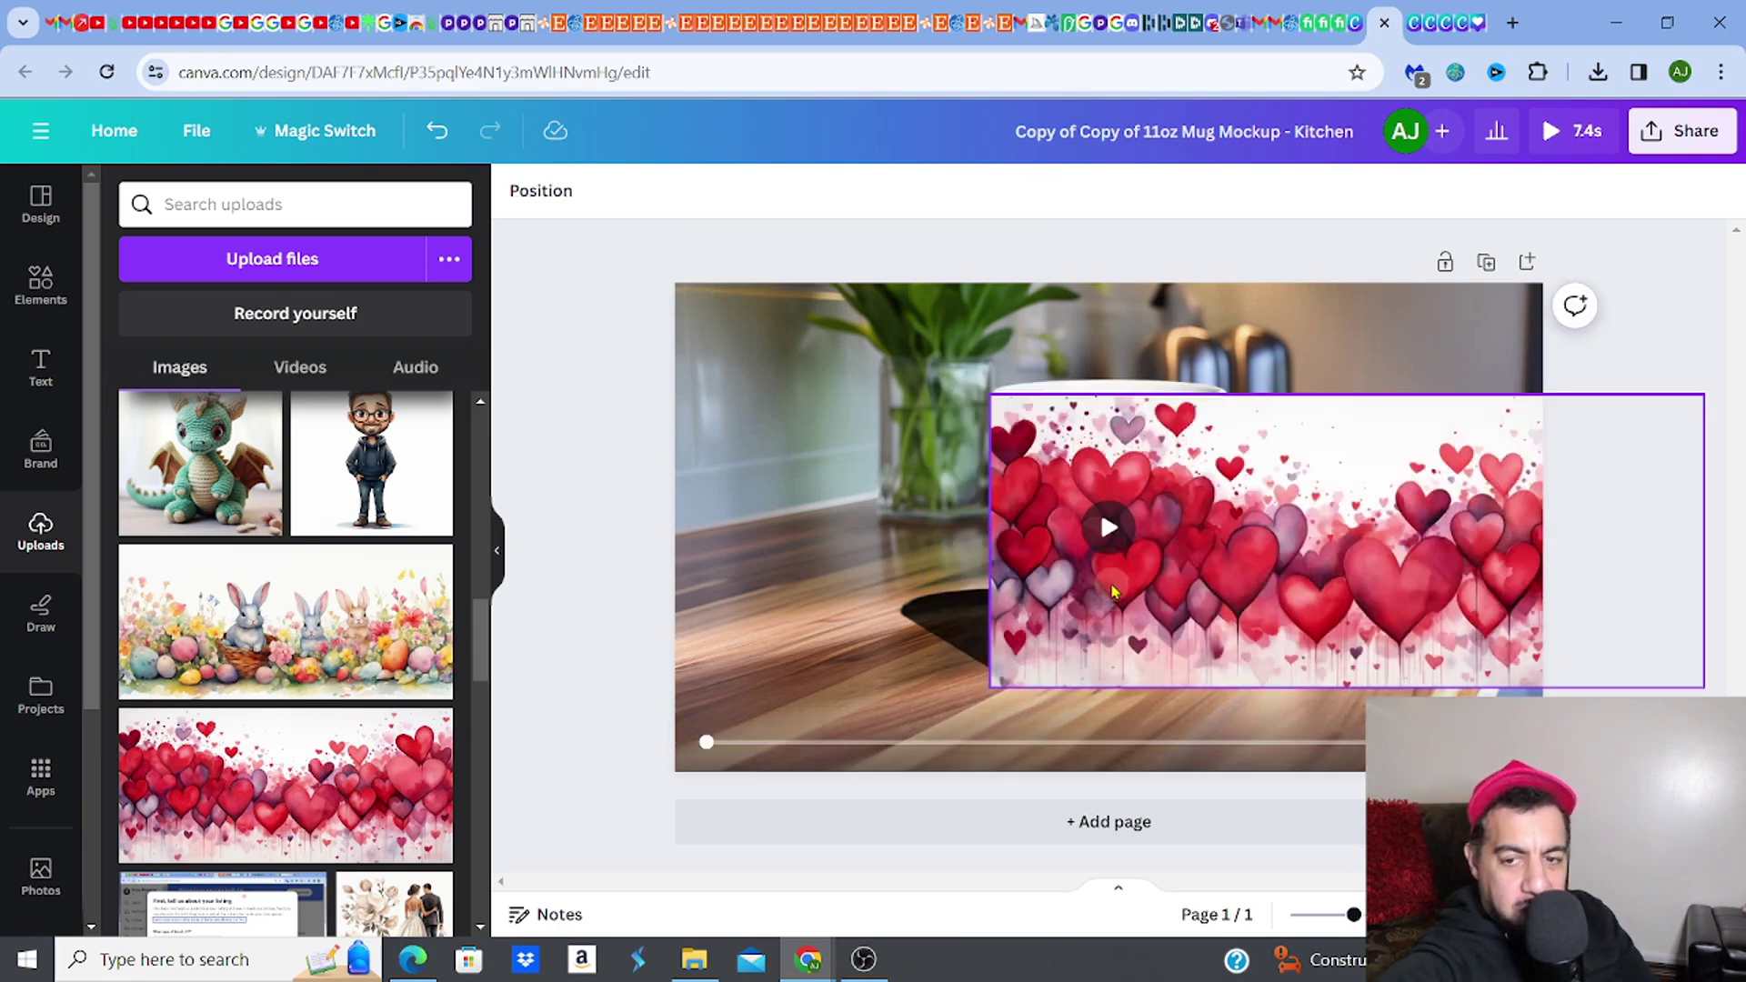
pyautogui.click(663, 257)
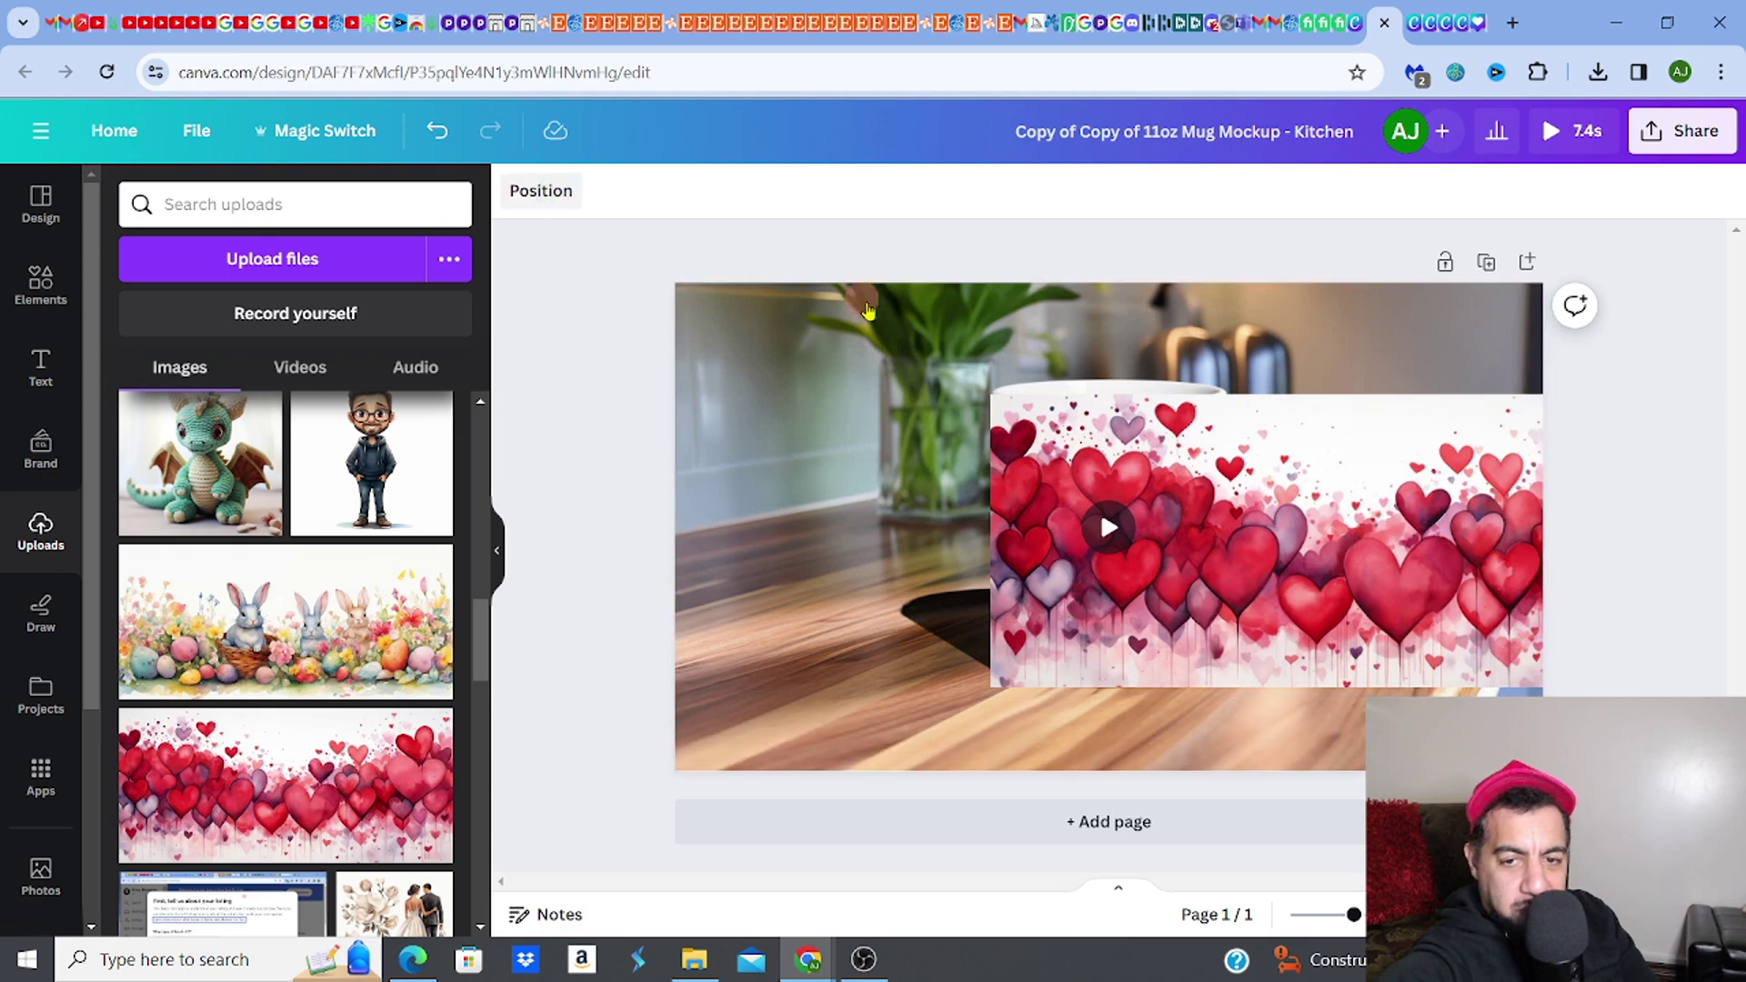
# Step: Select the hearts image and drag its layer below the mug photo in the Layers list
pyautogui.click(937, 363)
pyautogui.click(1031, 424)
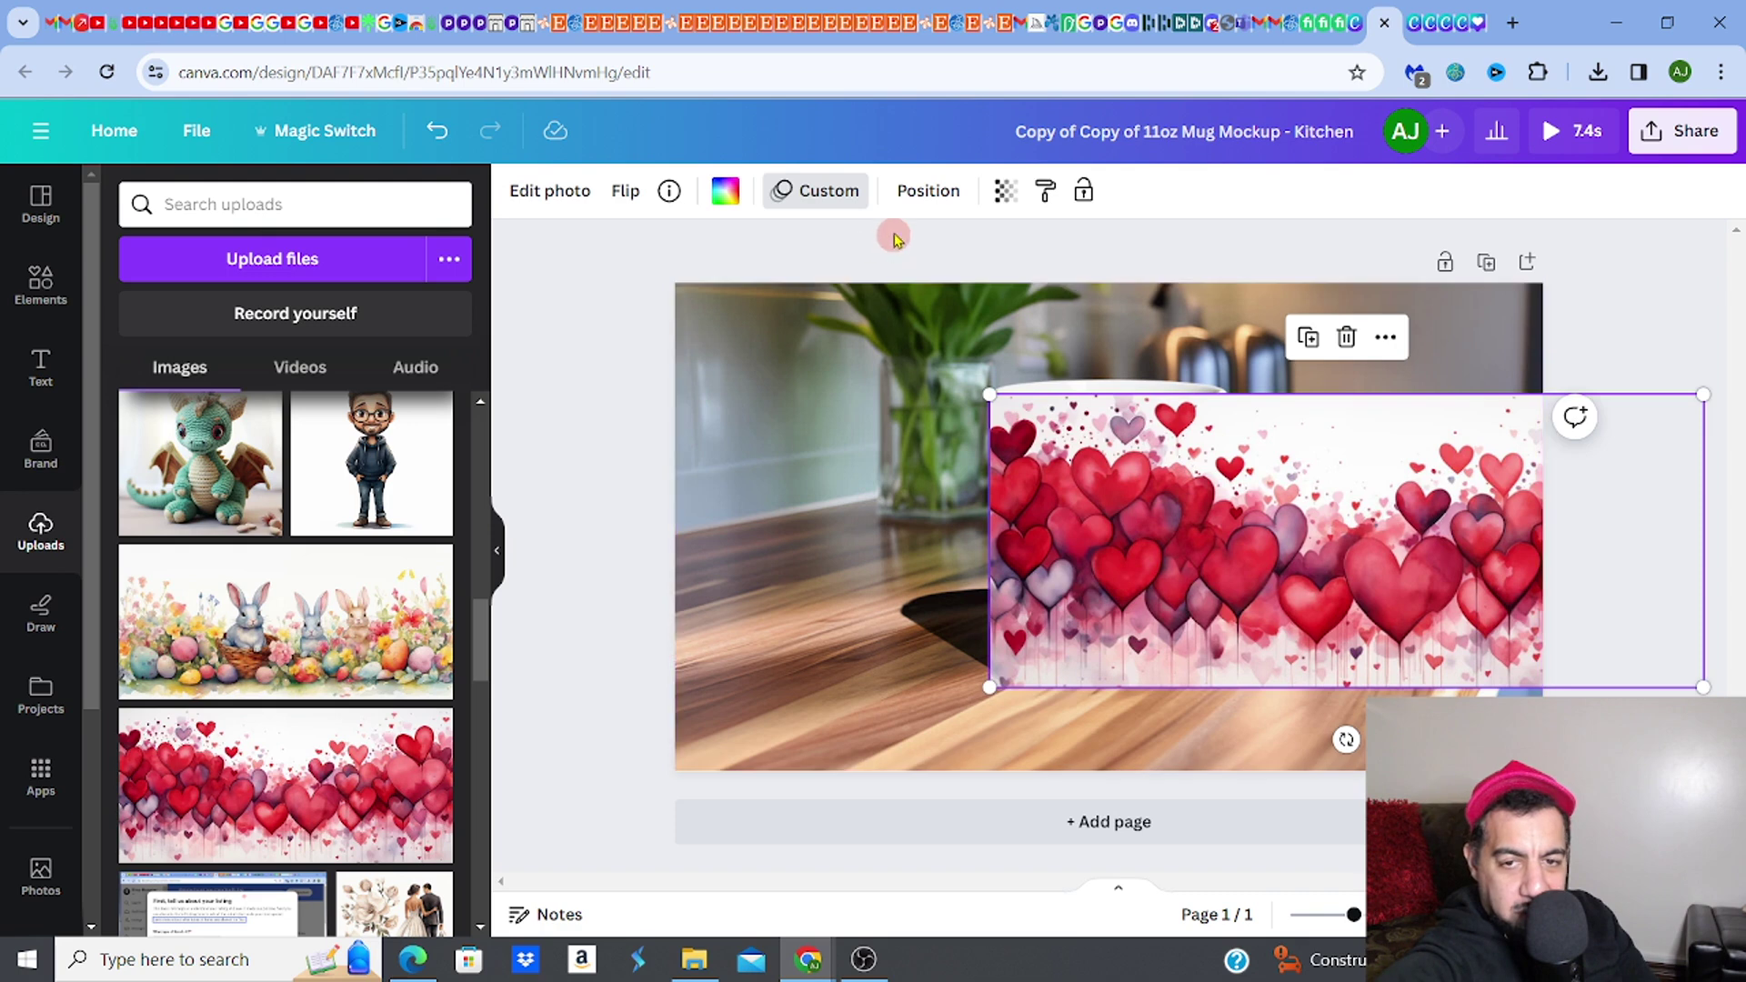
pyautogui.click(924, 192)
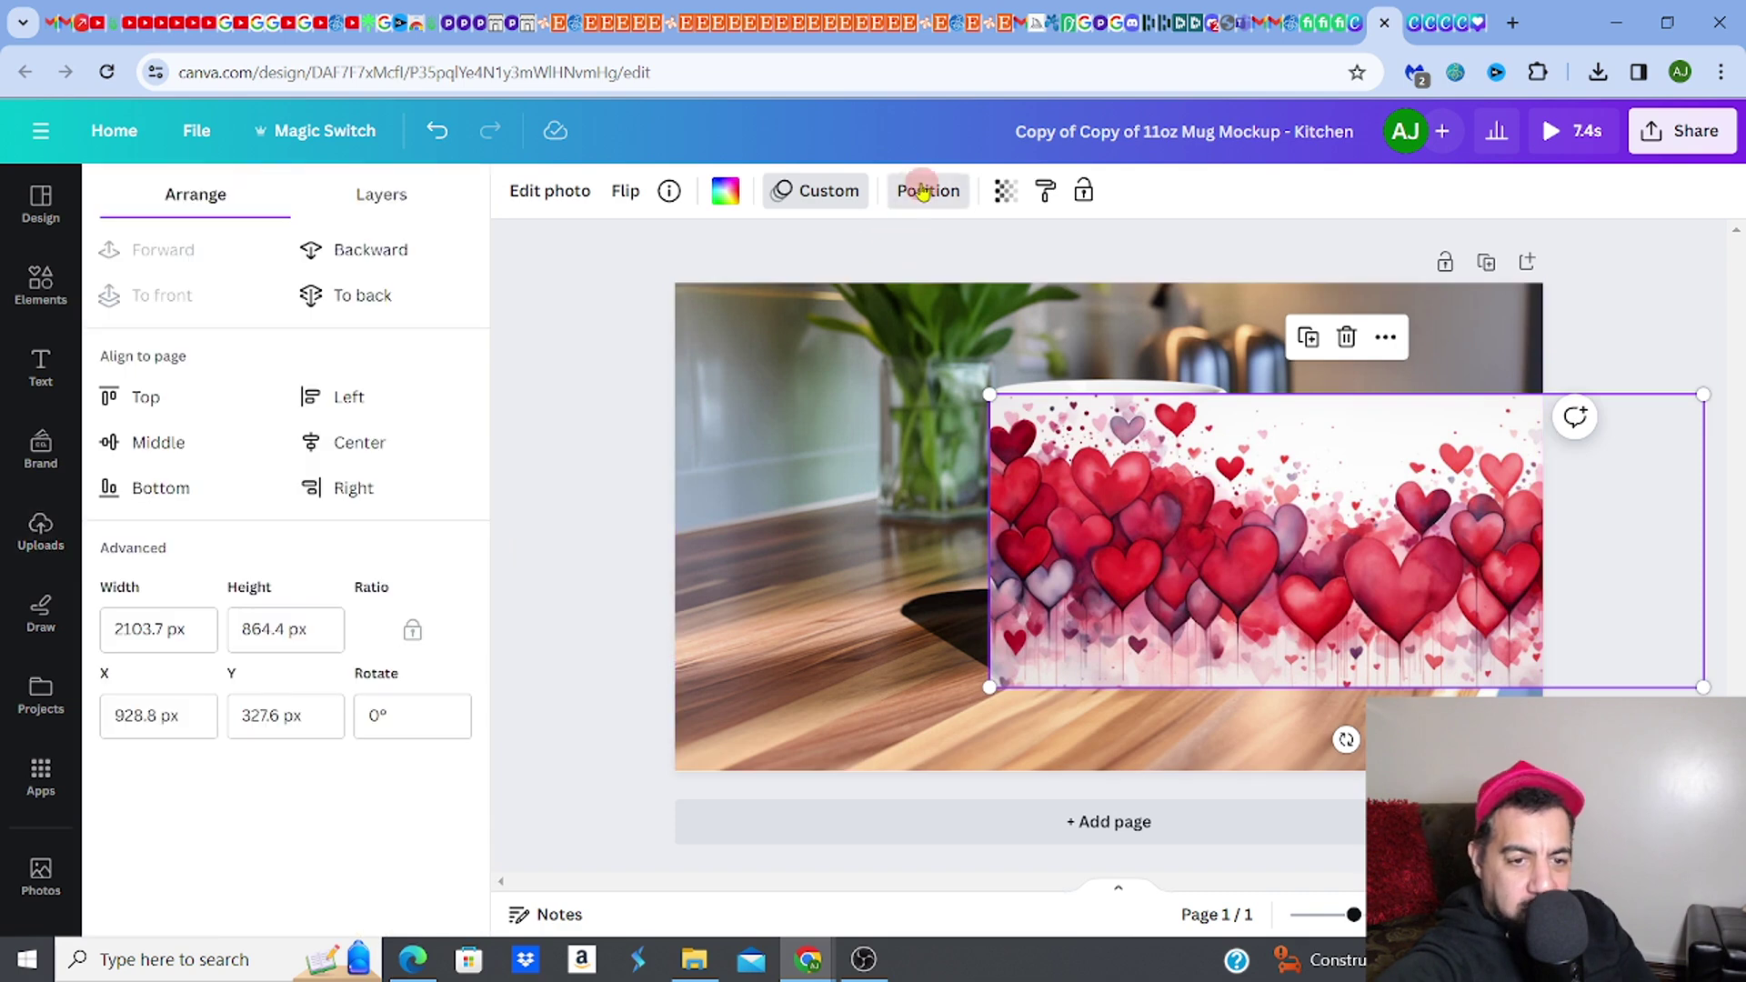
pyautogui.click(400, 195)
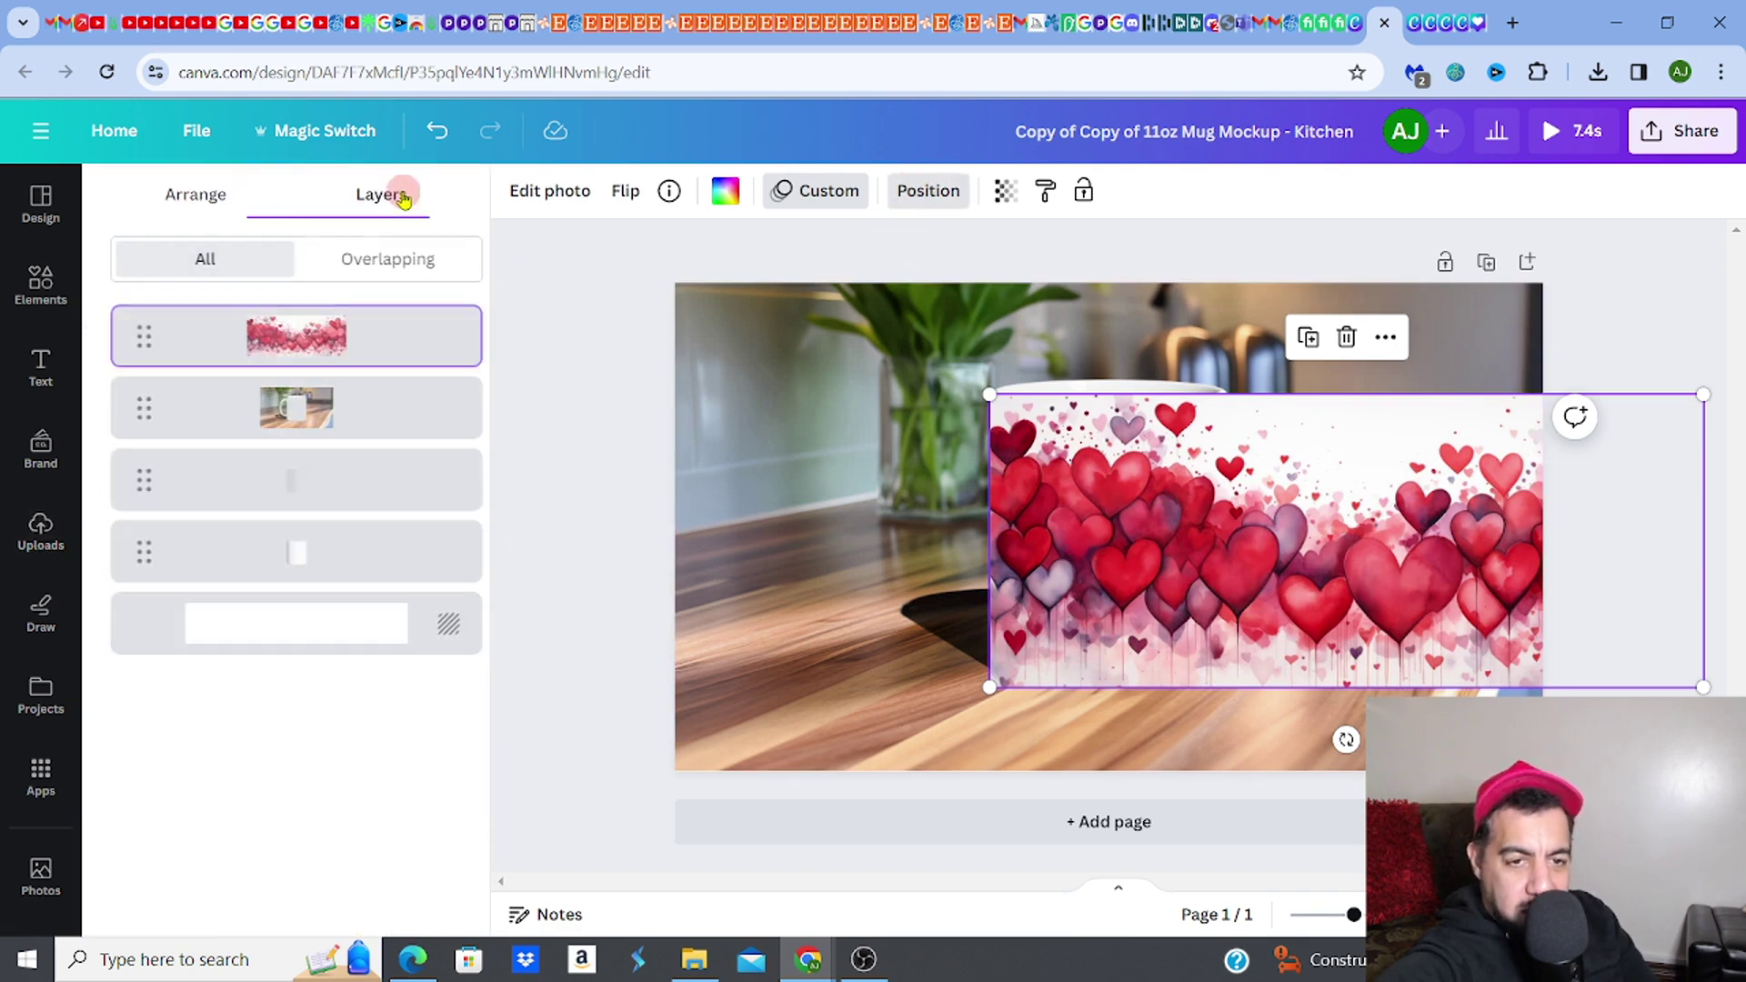
pyautogui.click(355, 344)
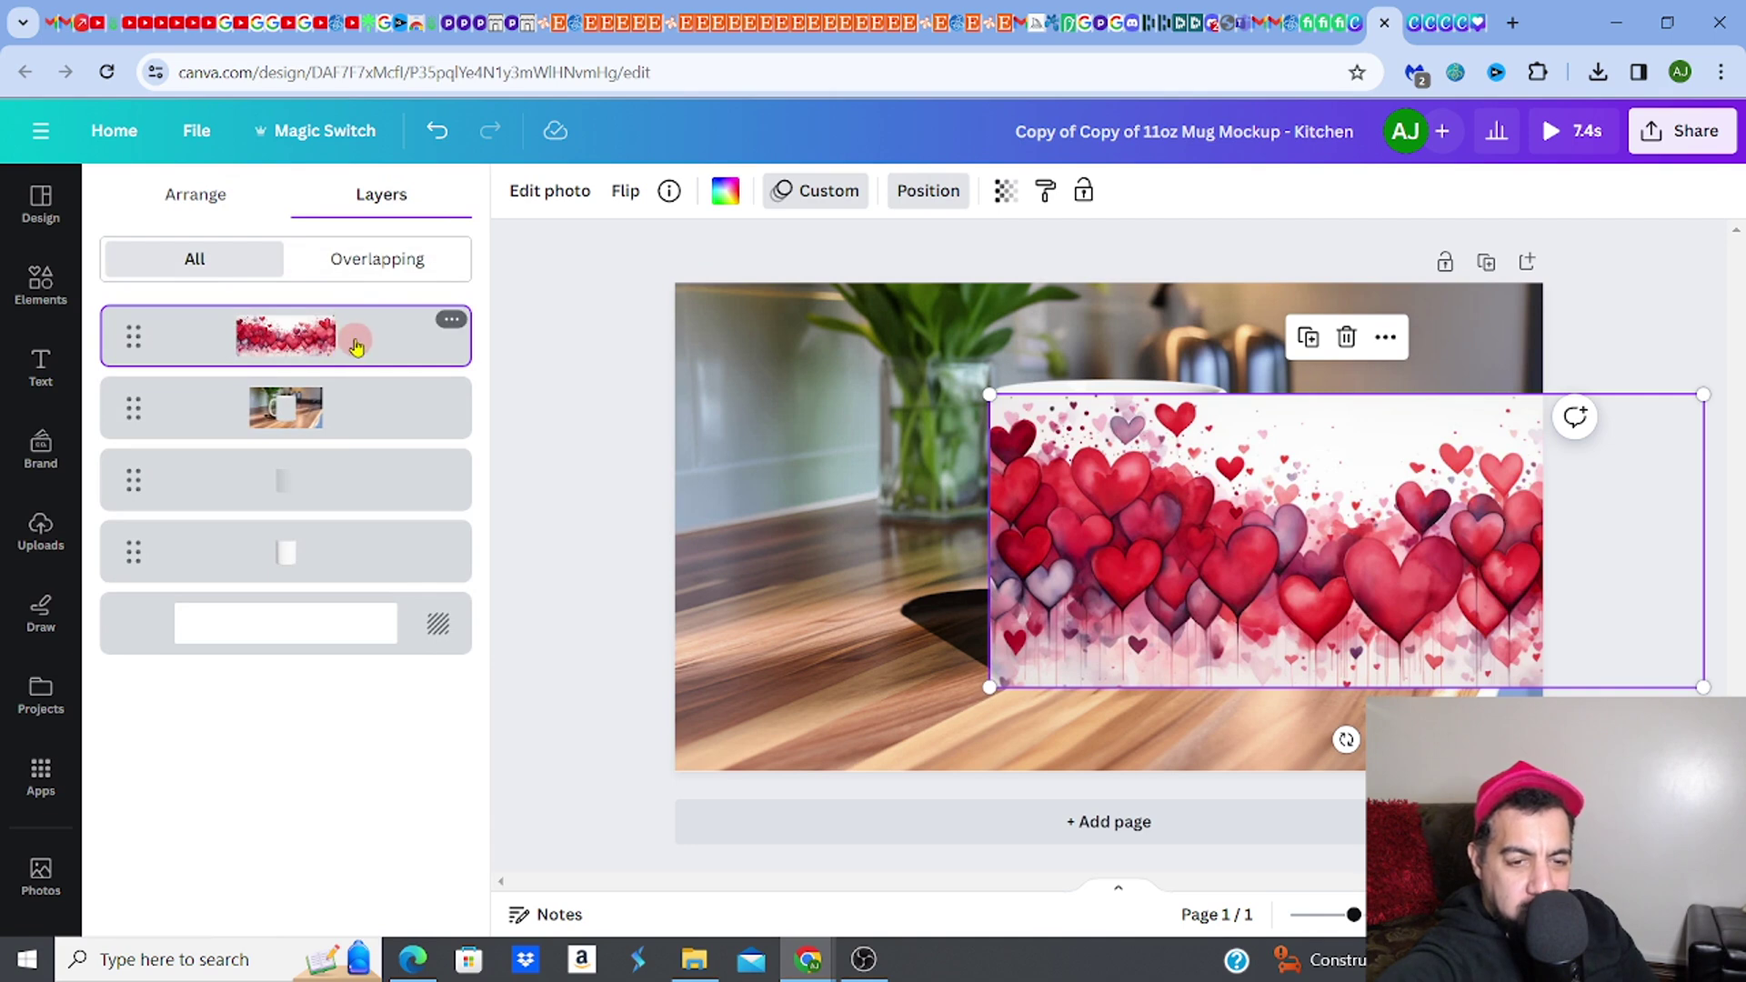
pyautogui.moveTo(356, 344); pyautogui.dragTo(348, 515)
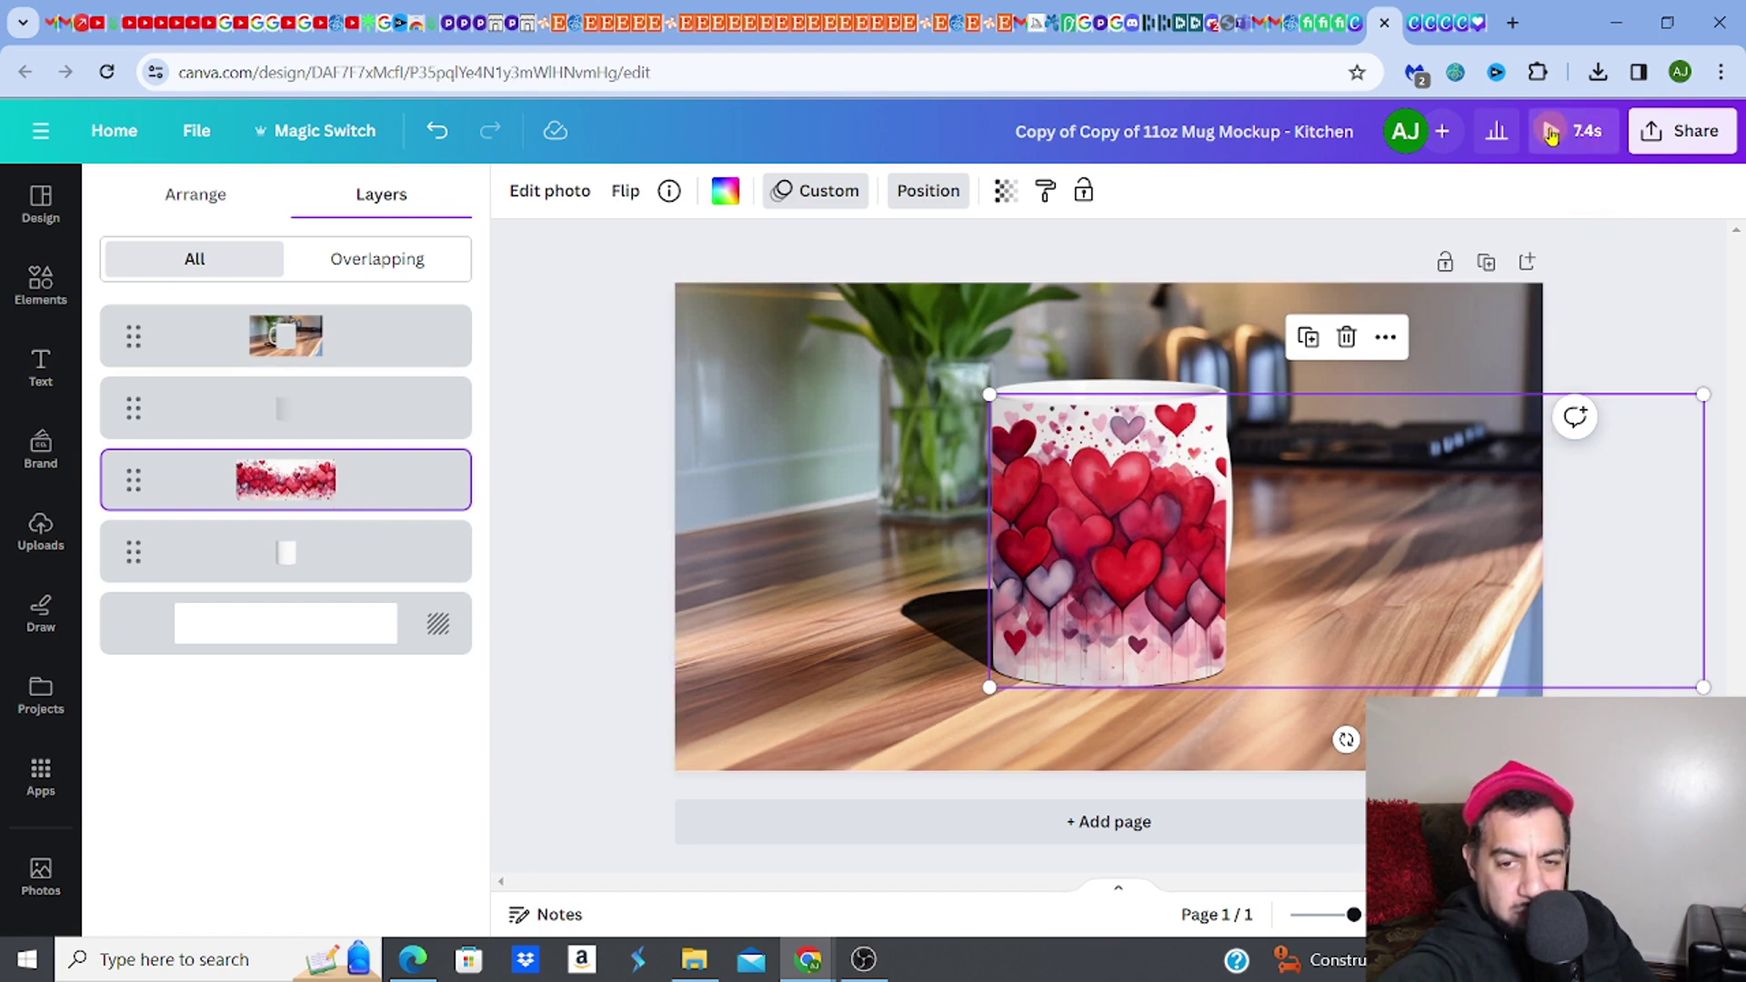
pyautogui.click(1552, 133)
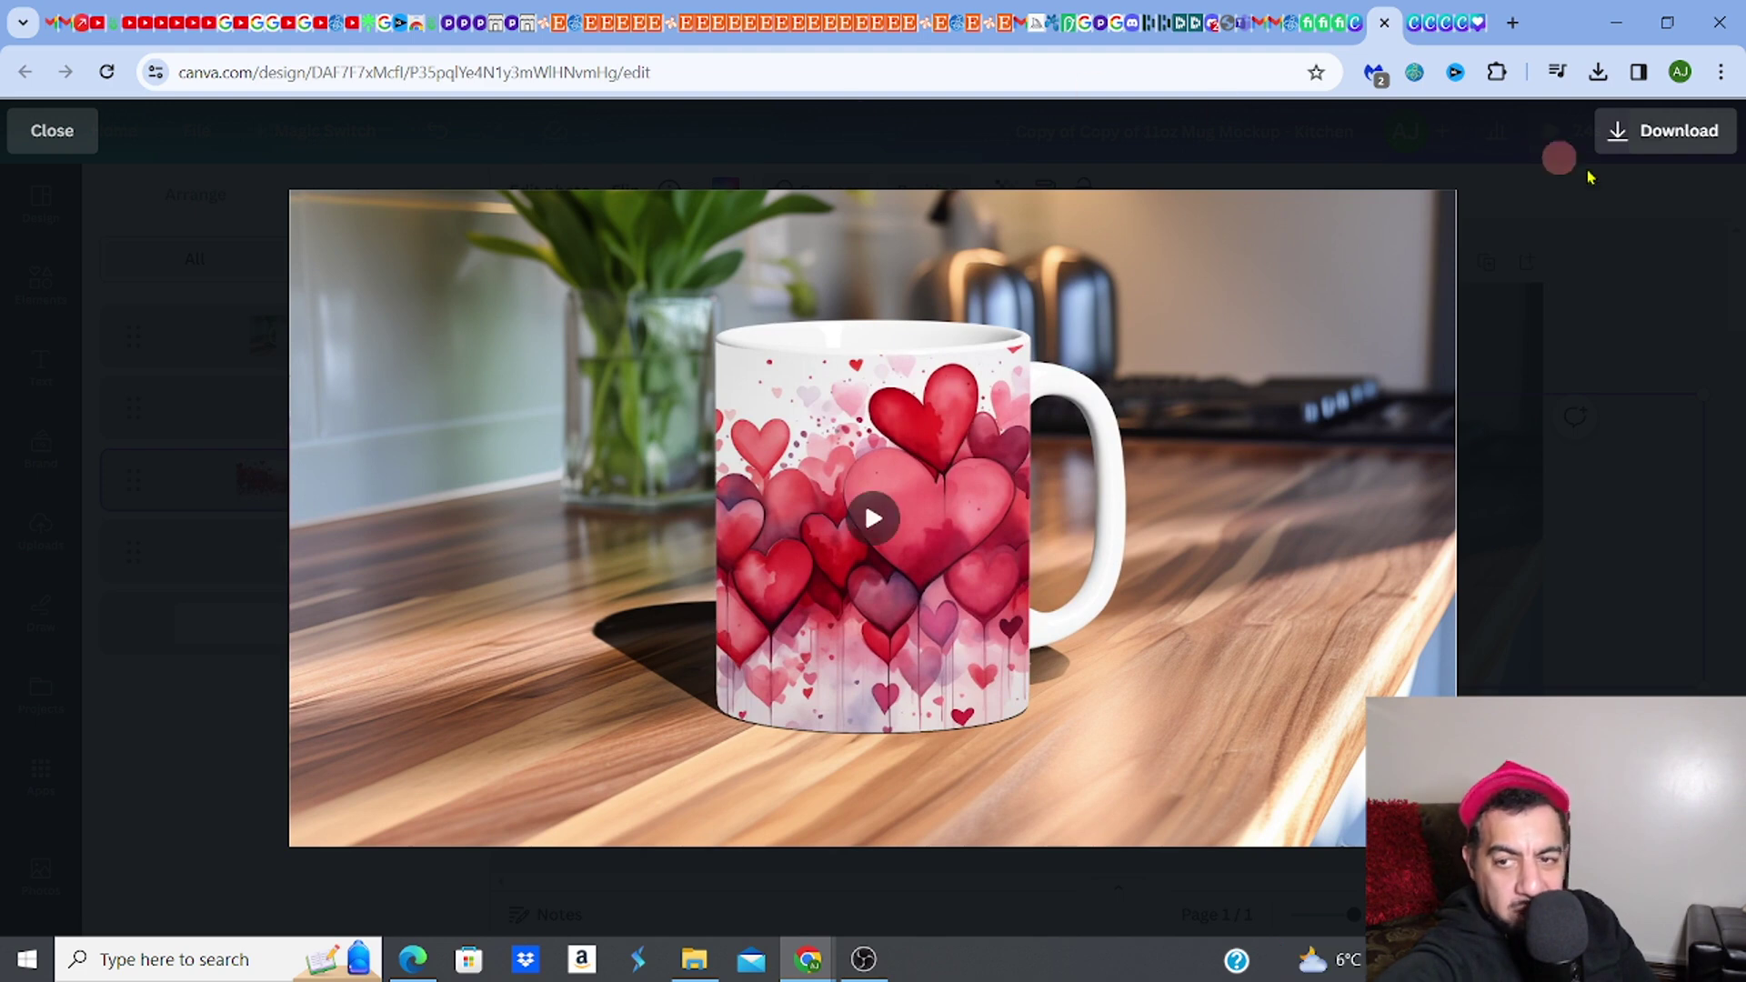
pyautogui.click(1650, 133)
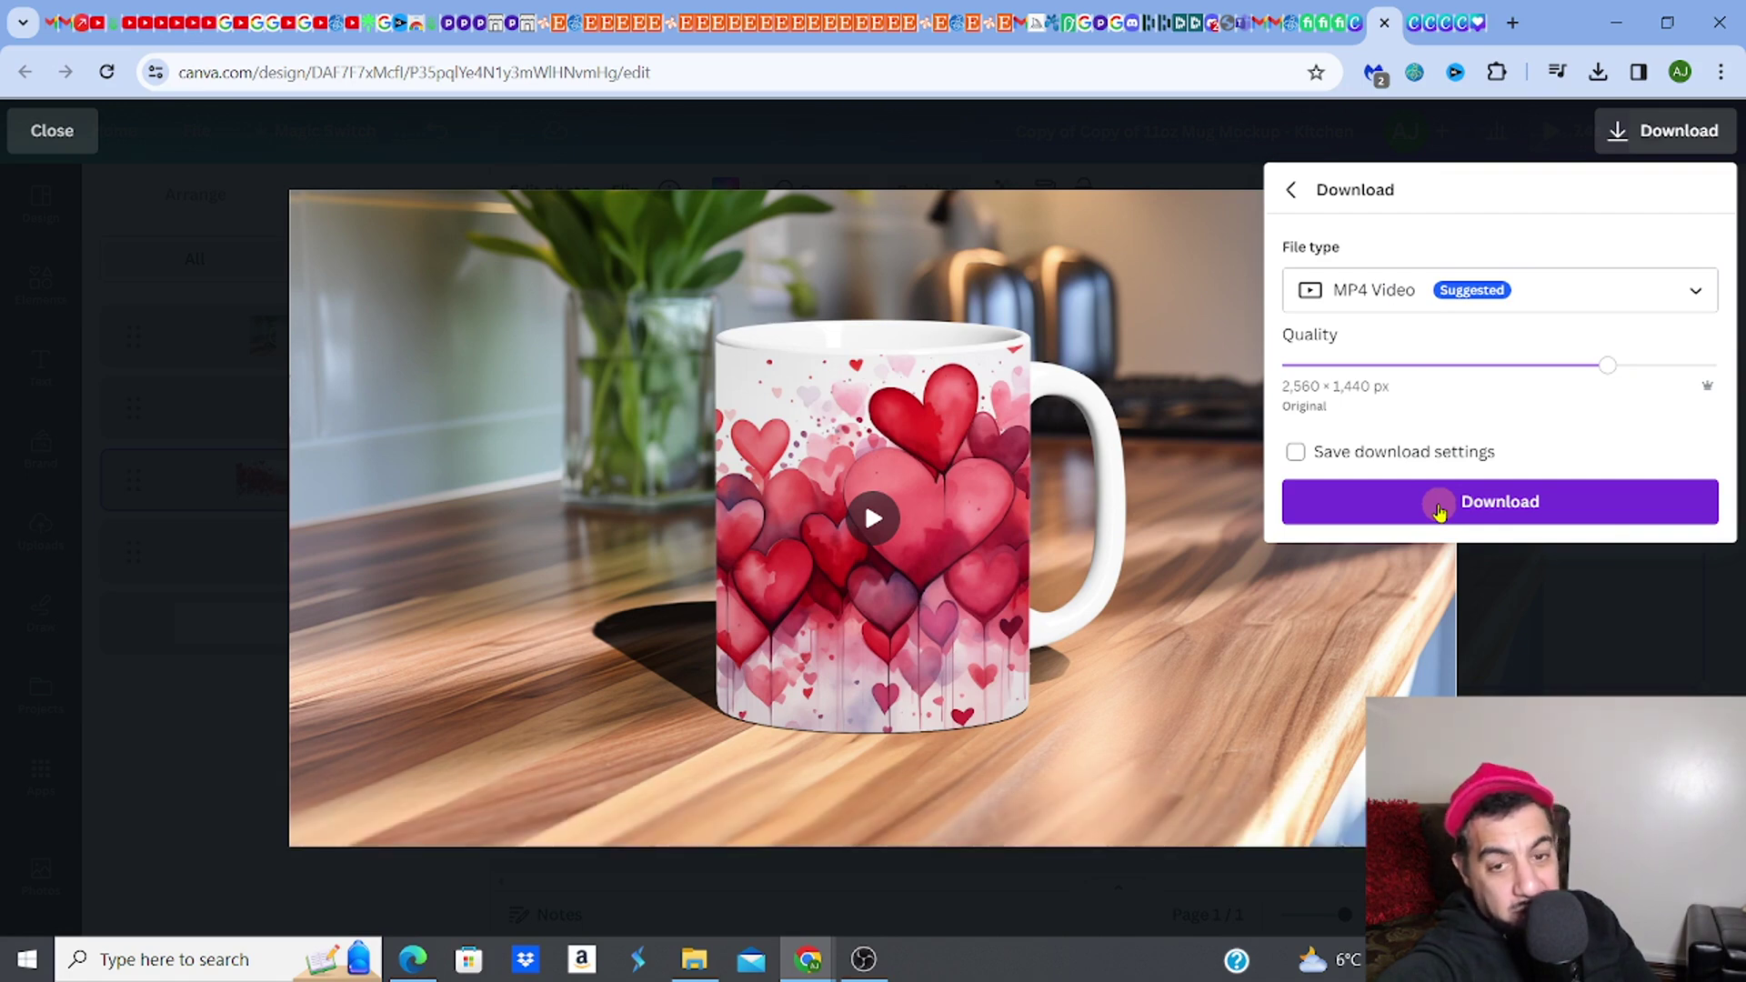
pyautogui.click(76, 132)
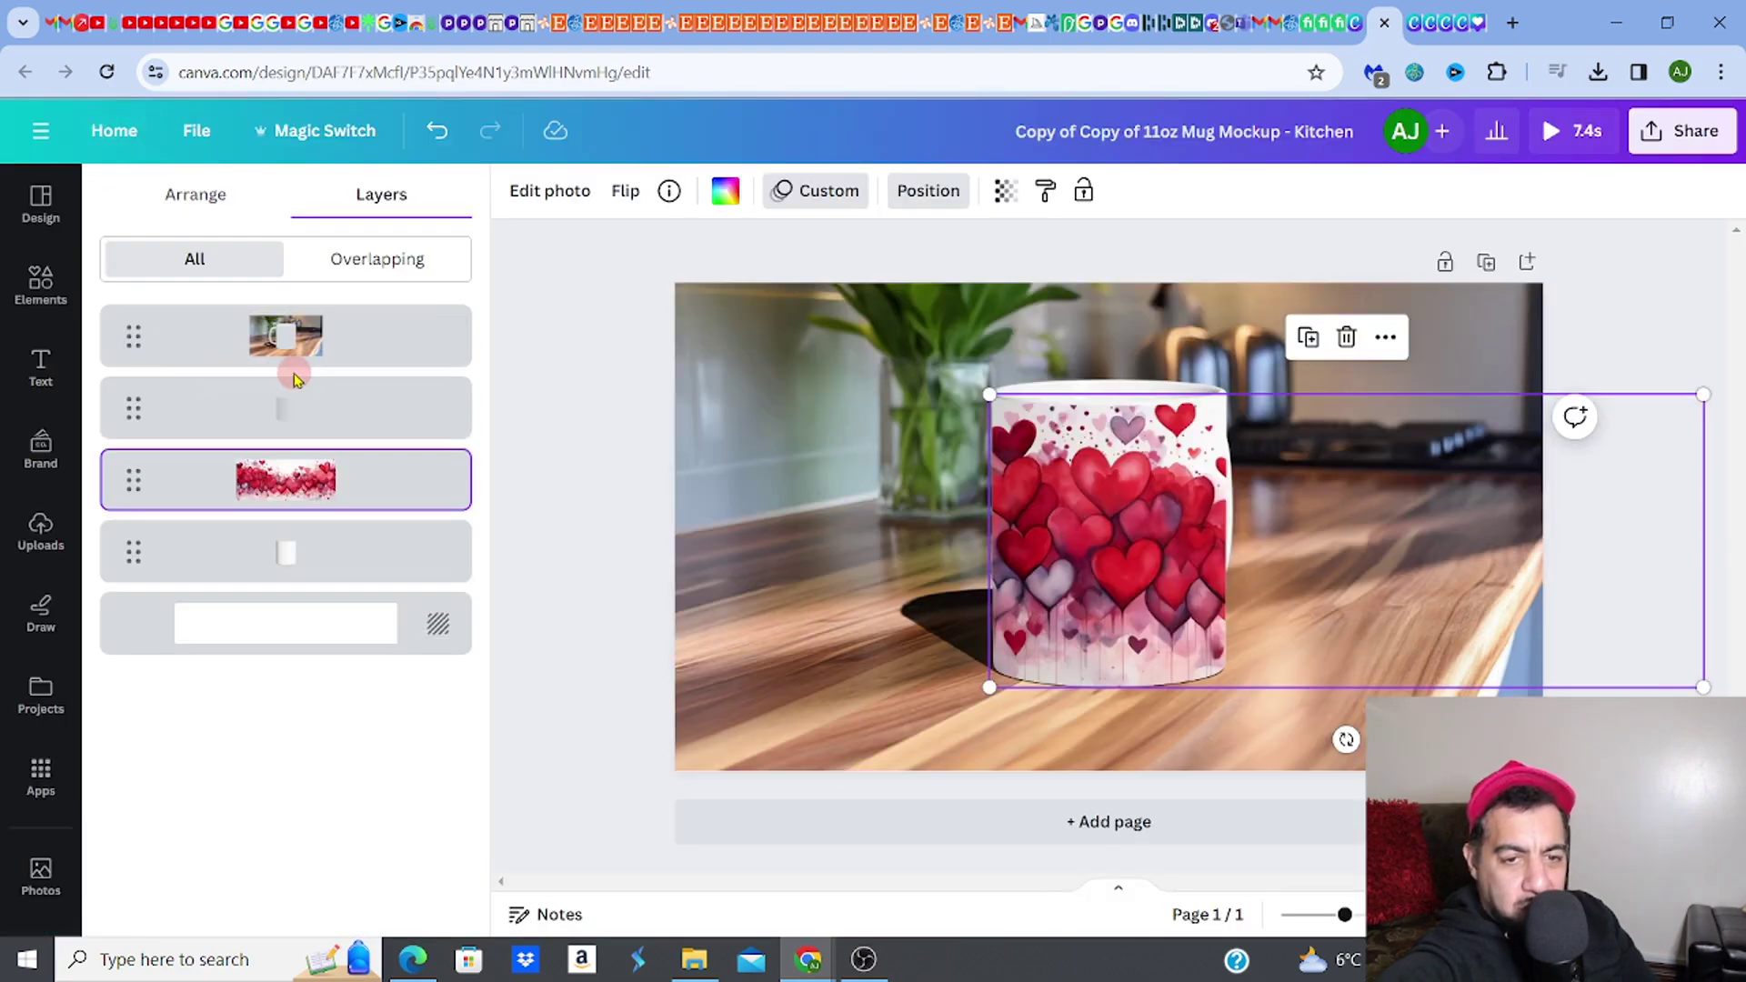
# Step: Give the full-frame shading overlay layer a transparency of 39
pyautogui.click(314, 418)
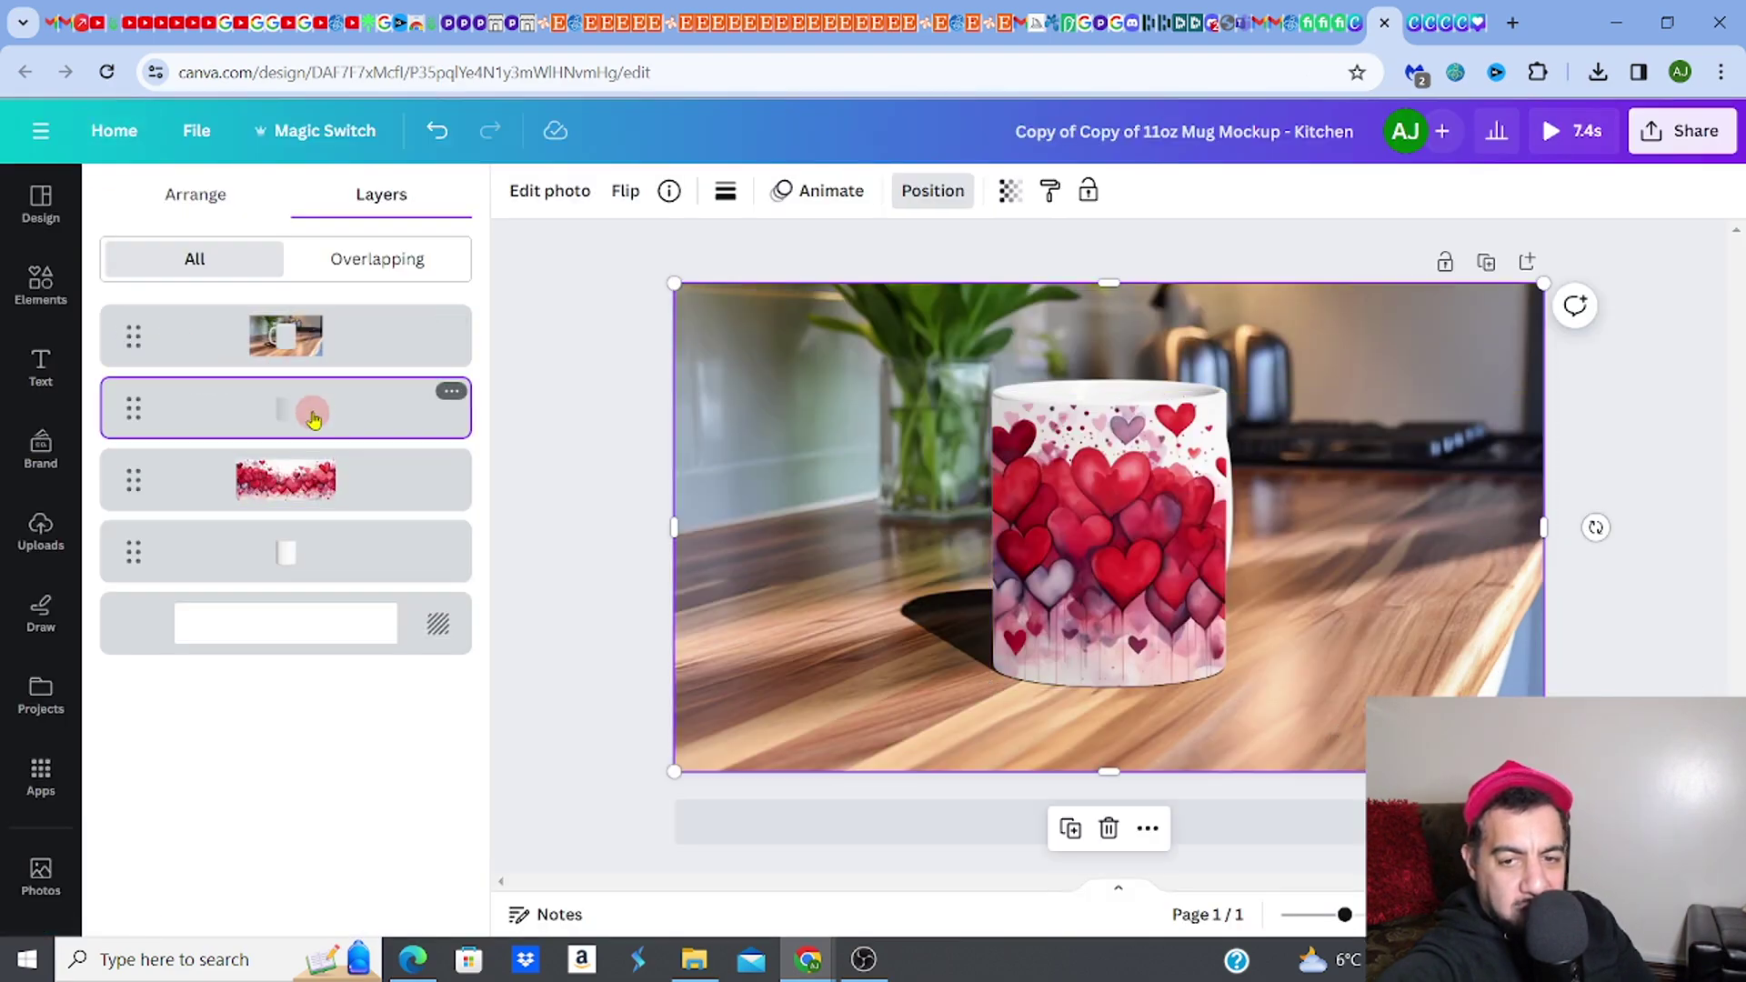
pyautogui.click(1008, 195)
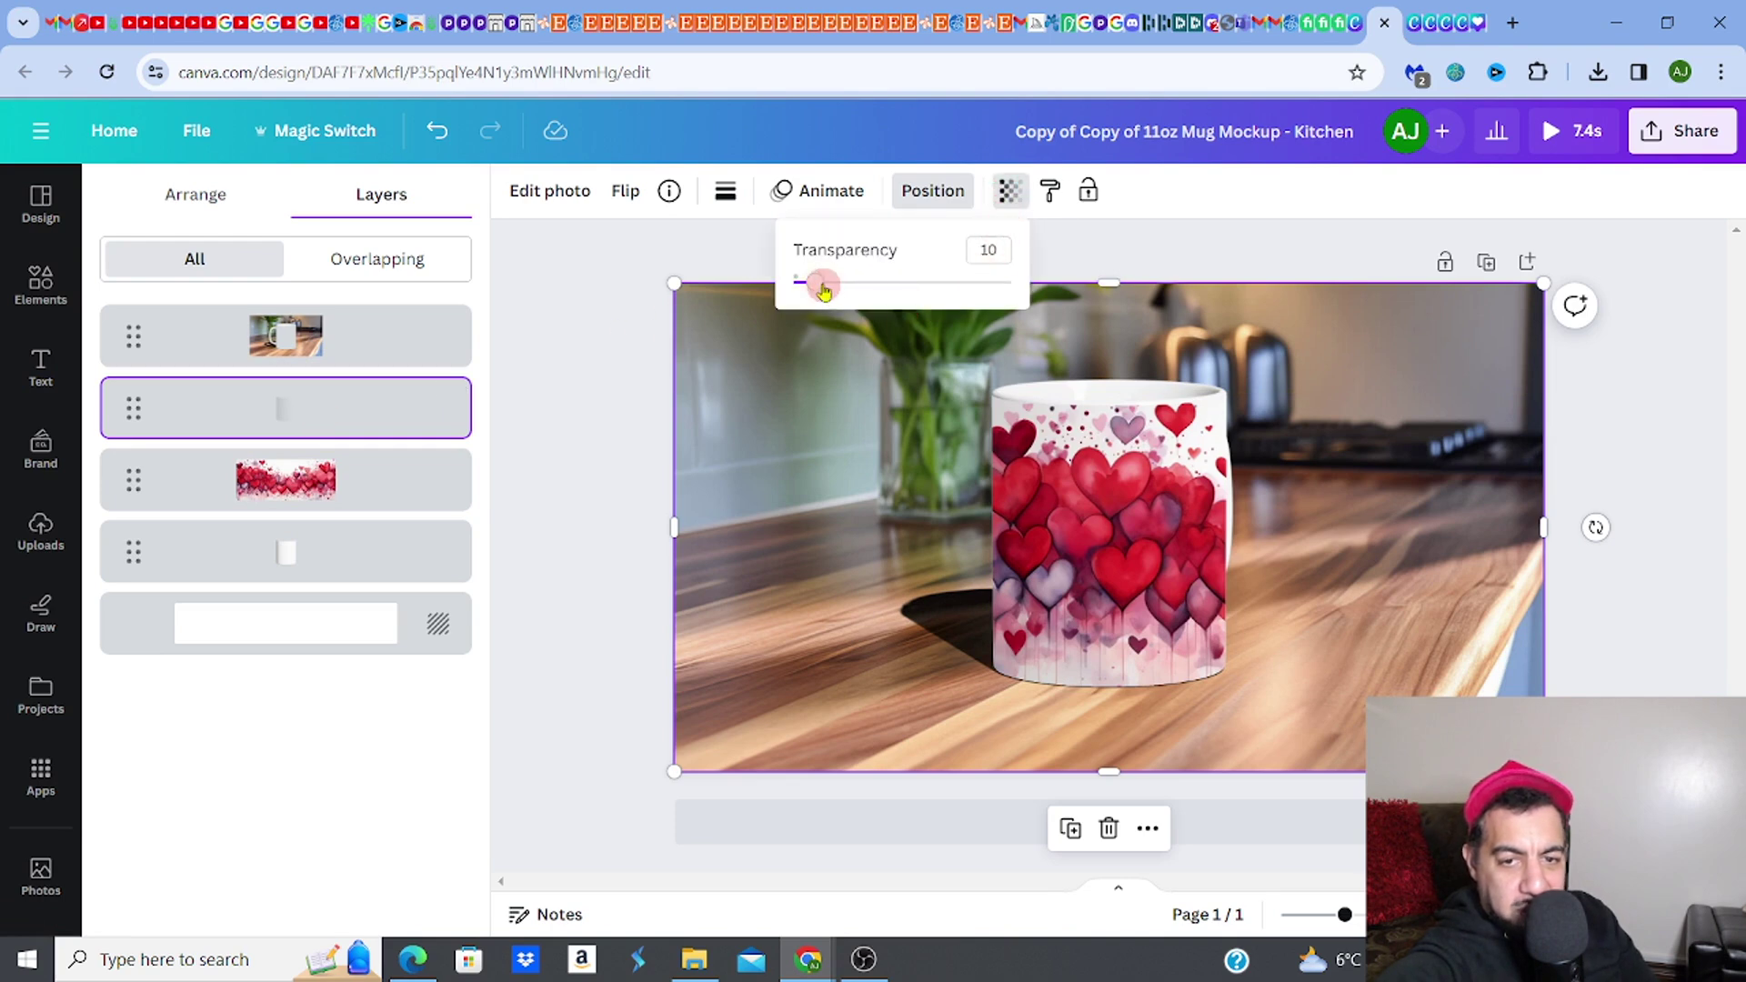
pyautogui.moveTo(817, 284); pyautogui.dragTo(882, 298)
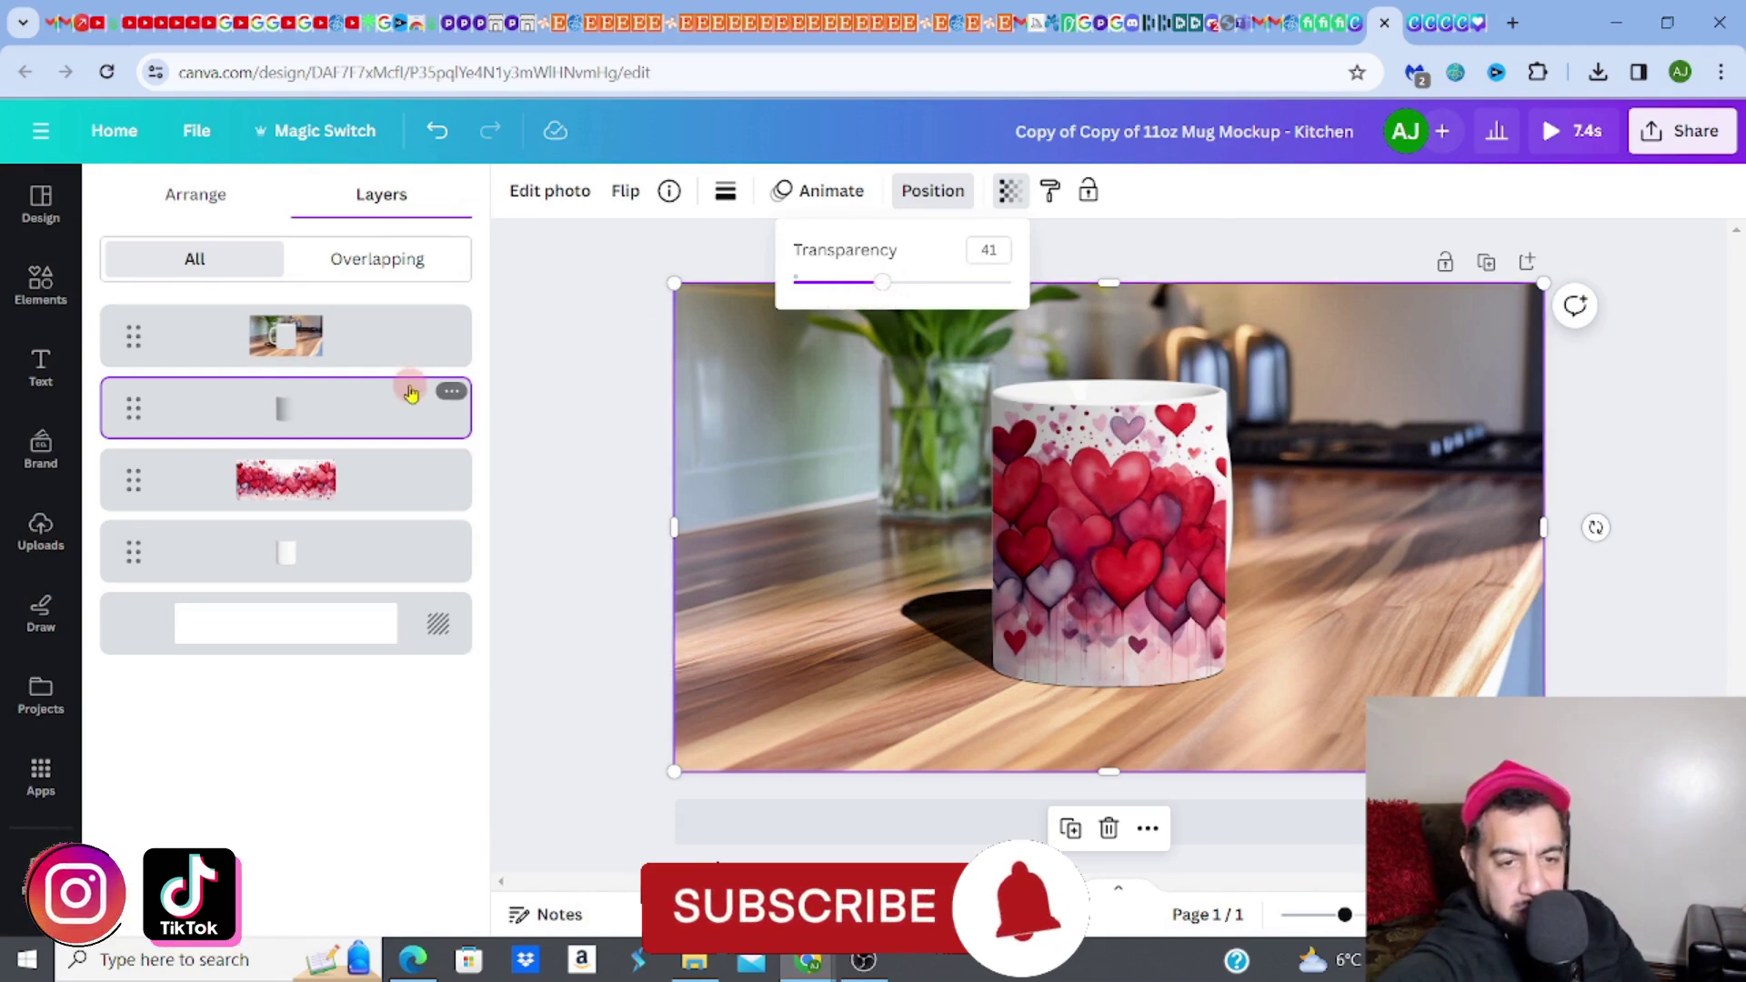
pyautogui.moveTo(876, 286)
pyautogui.mouseDown()
pyautogui.moveTo(857, 283)
pyautogui.moveTo(985, 300)
pyautogui.moveTo(897, 286)
pyautogui.moveTo(767, 300)
pyautogui.moveTo(879, 300)
pyautogui.mouseUp()
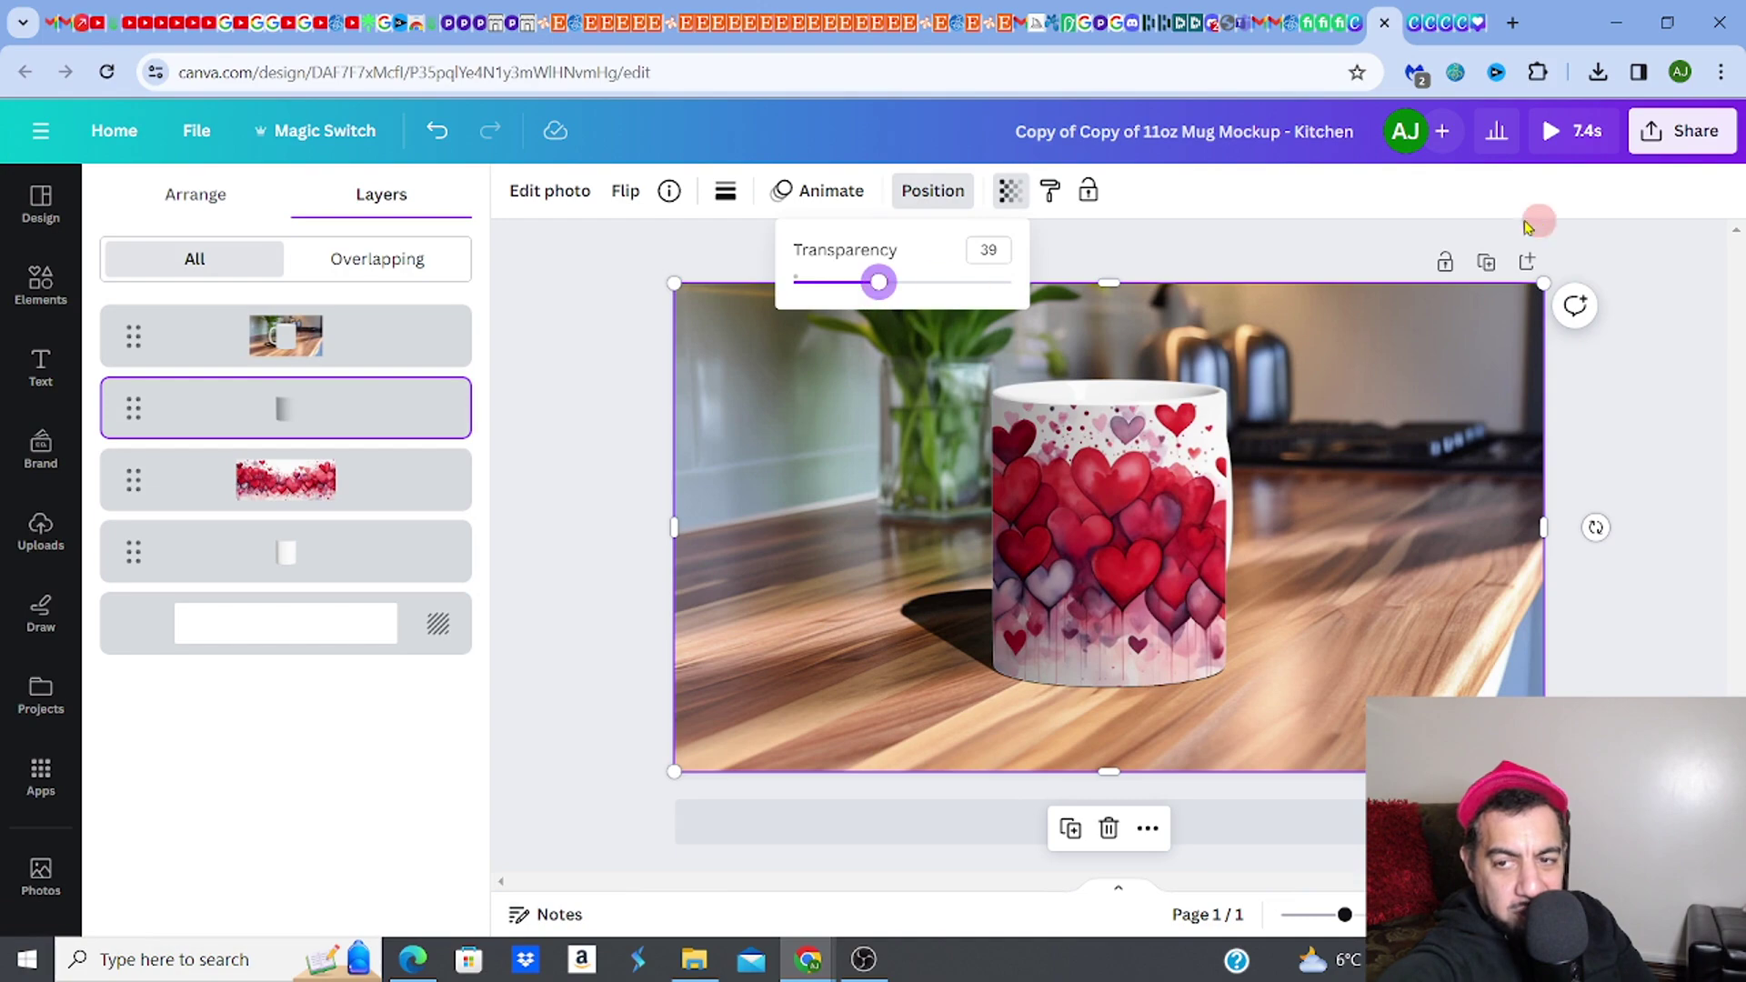
# Step: Preview the hearts mug mockup full screen and download it as an MP4 video
pyautogui.click(1557, 133)
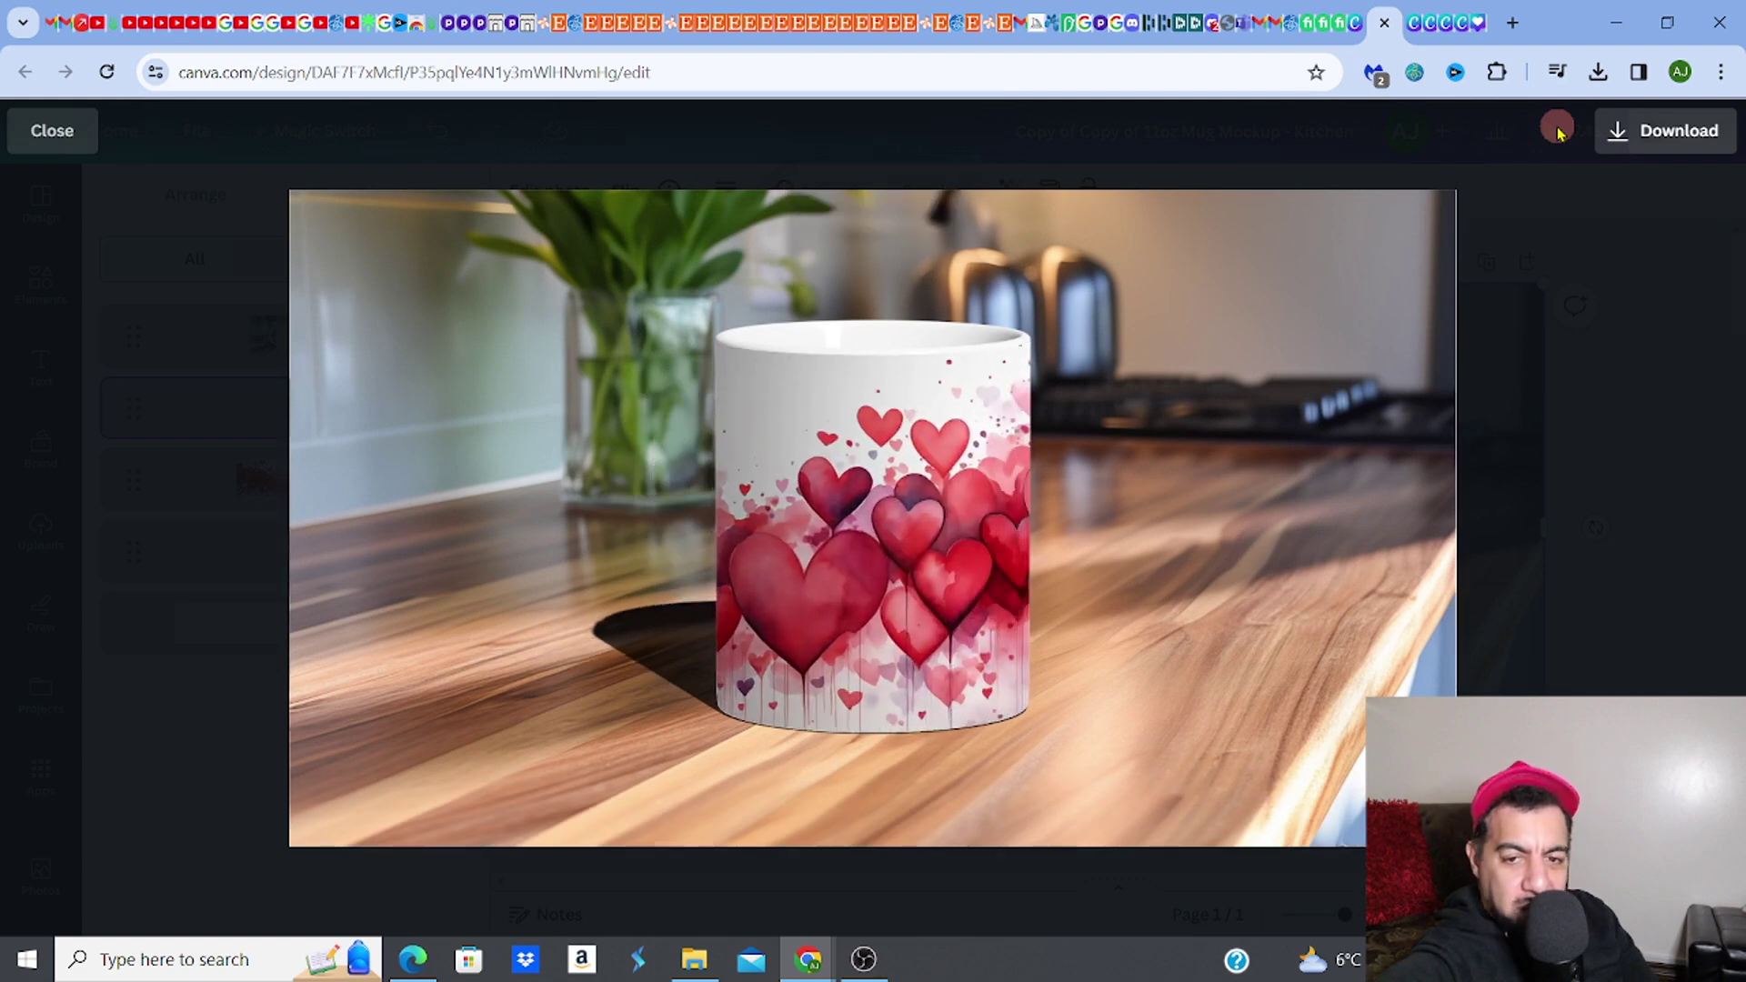
pyautogui.click(1665, 135)
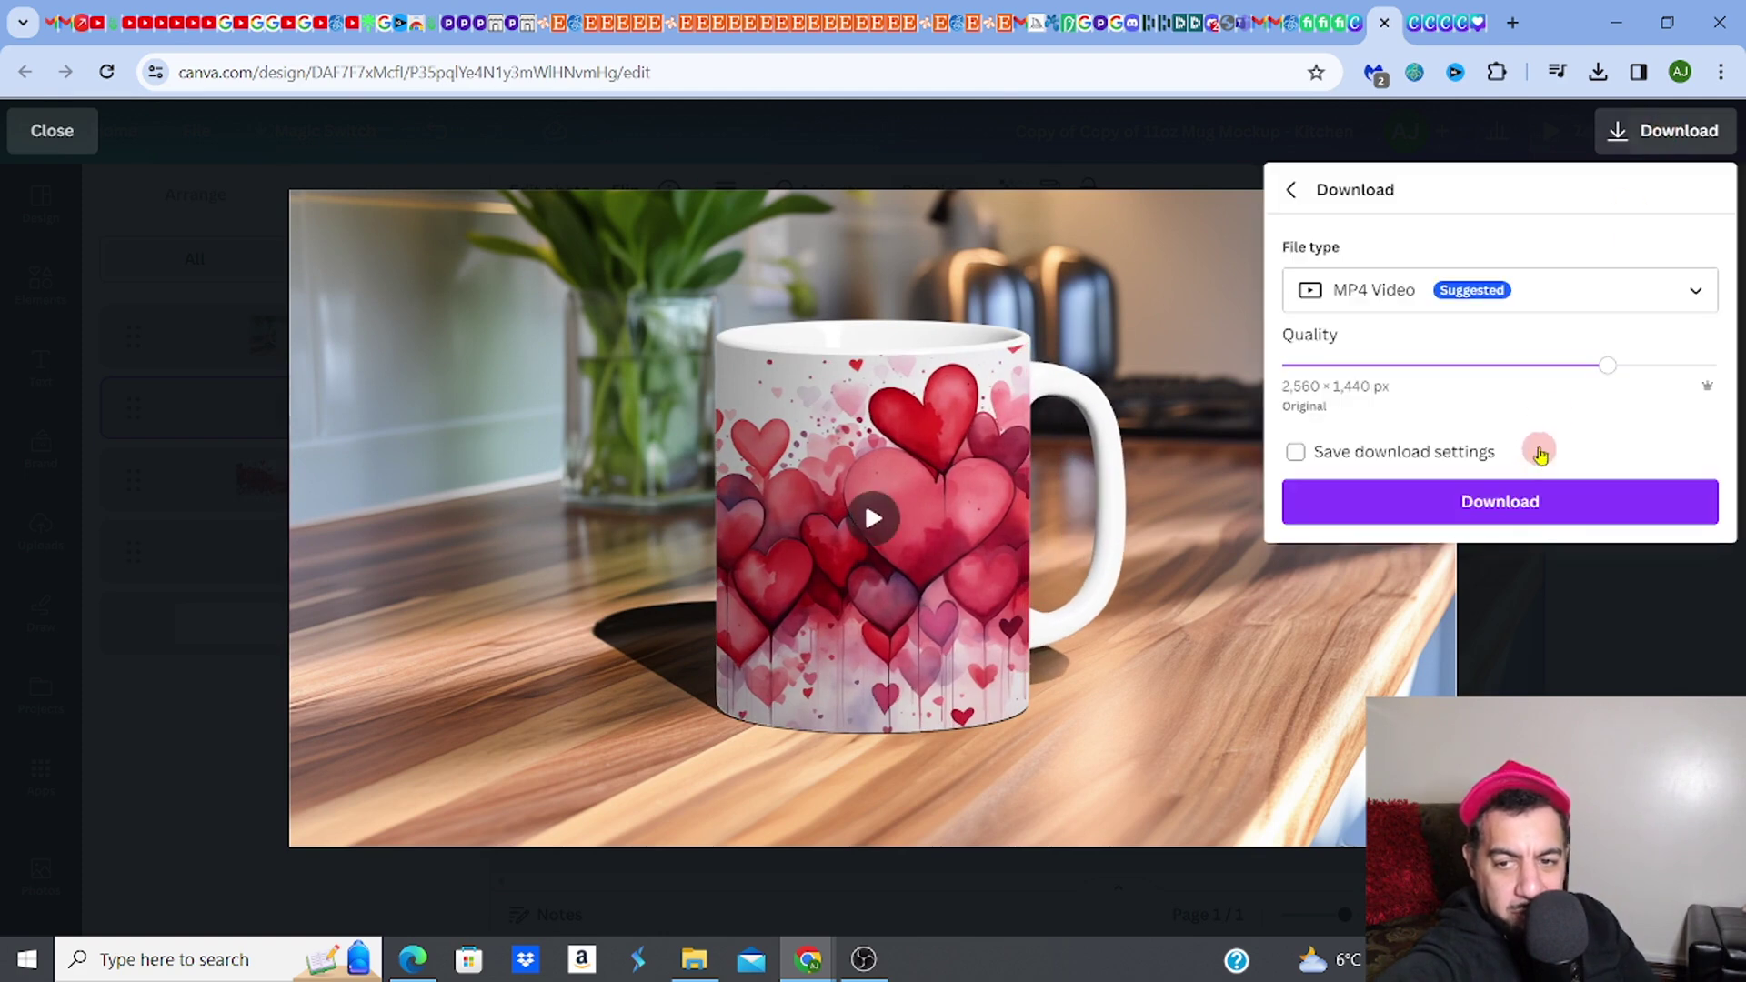
pyautogui.click(1525, 503)
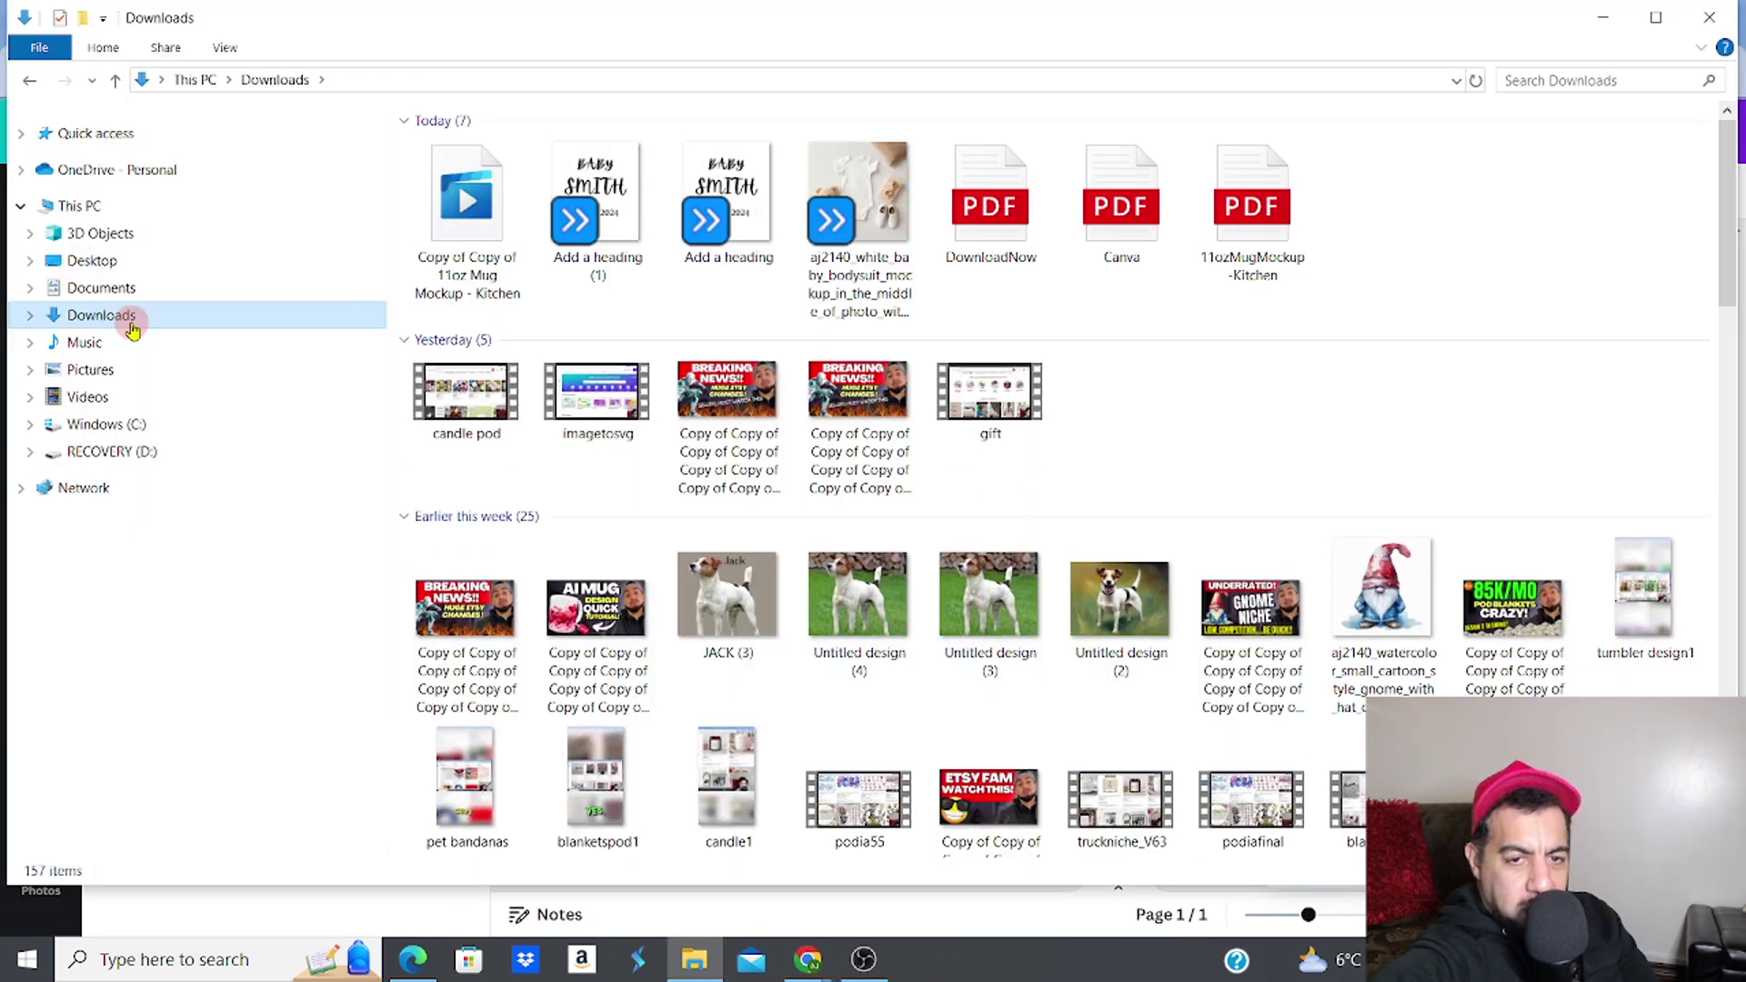
# Step: Play the downloaded mug mockup video enlarged to check it, then close the player
pyautogui.click(467, 237)
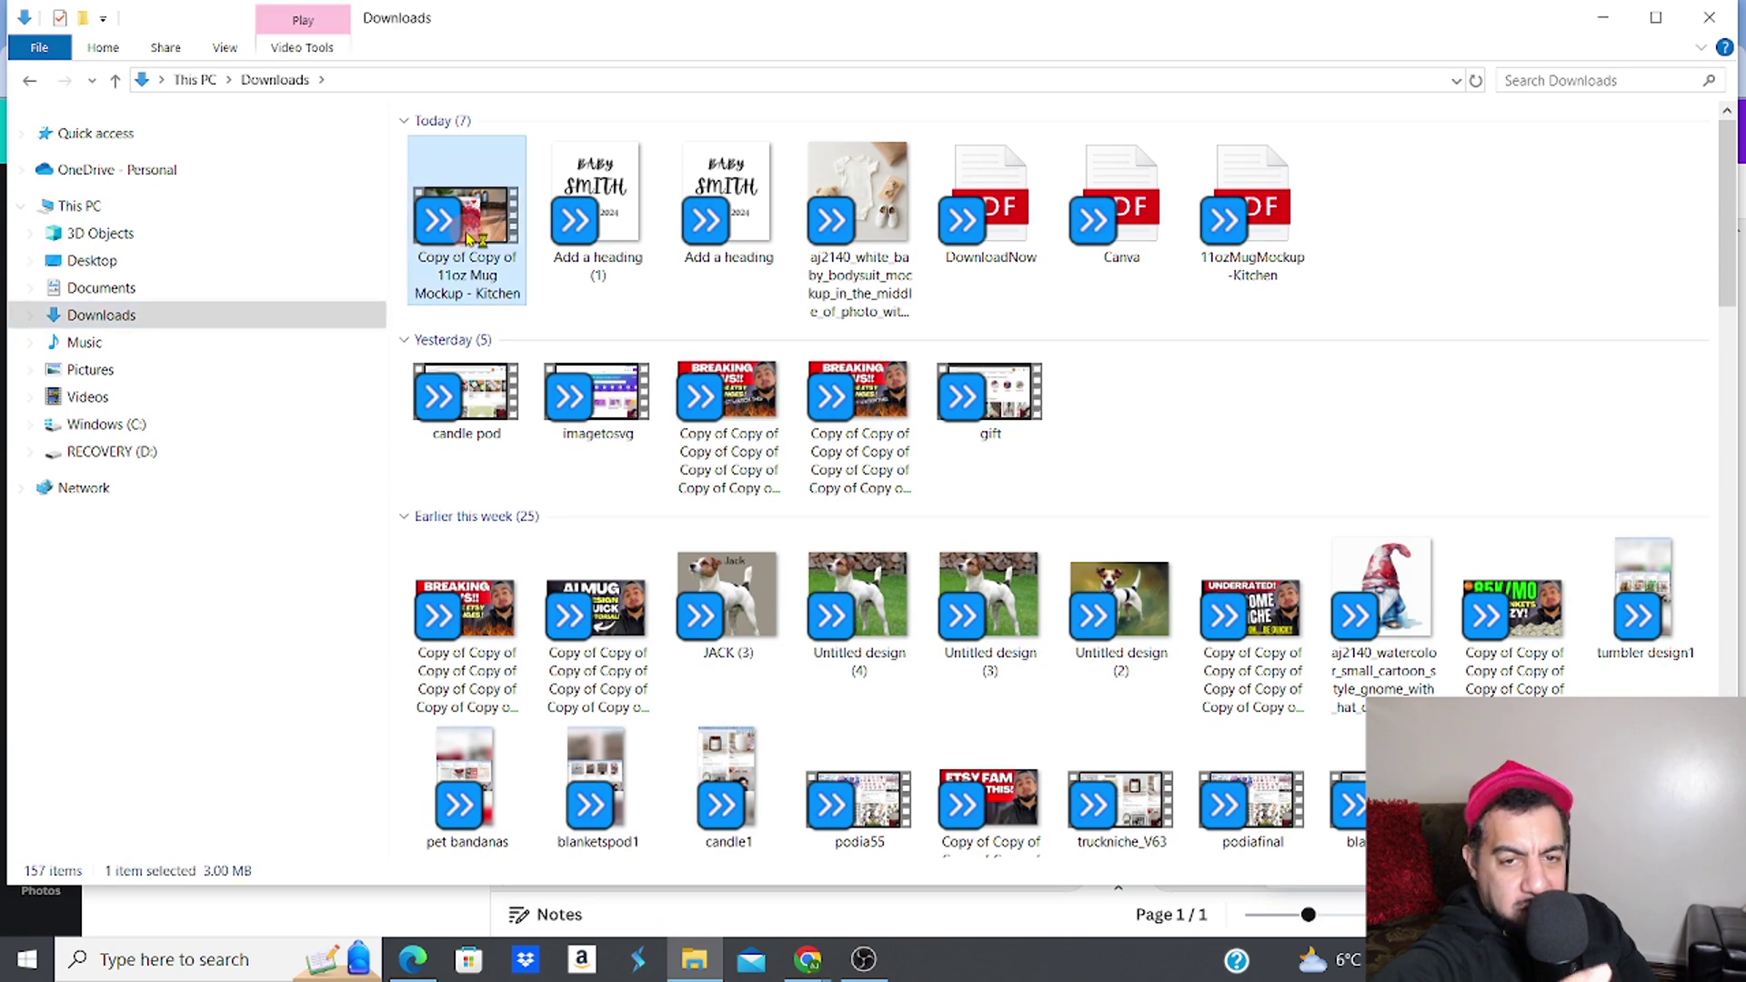
pyautogui.doubleClick(467, 237)
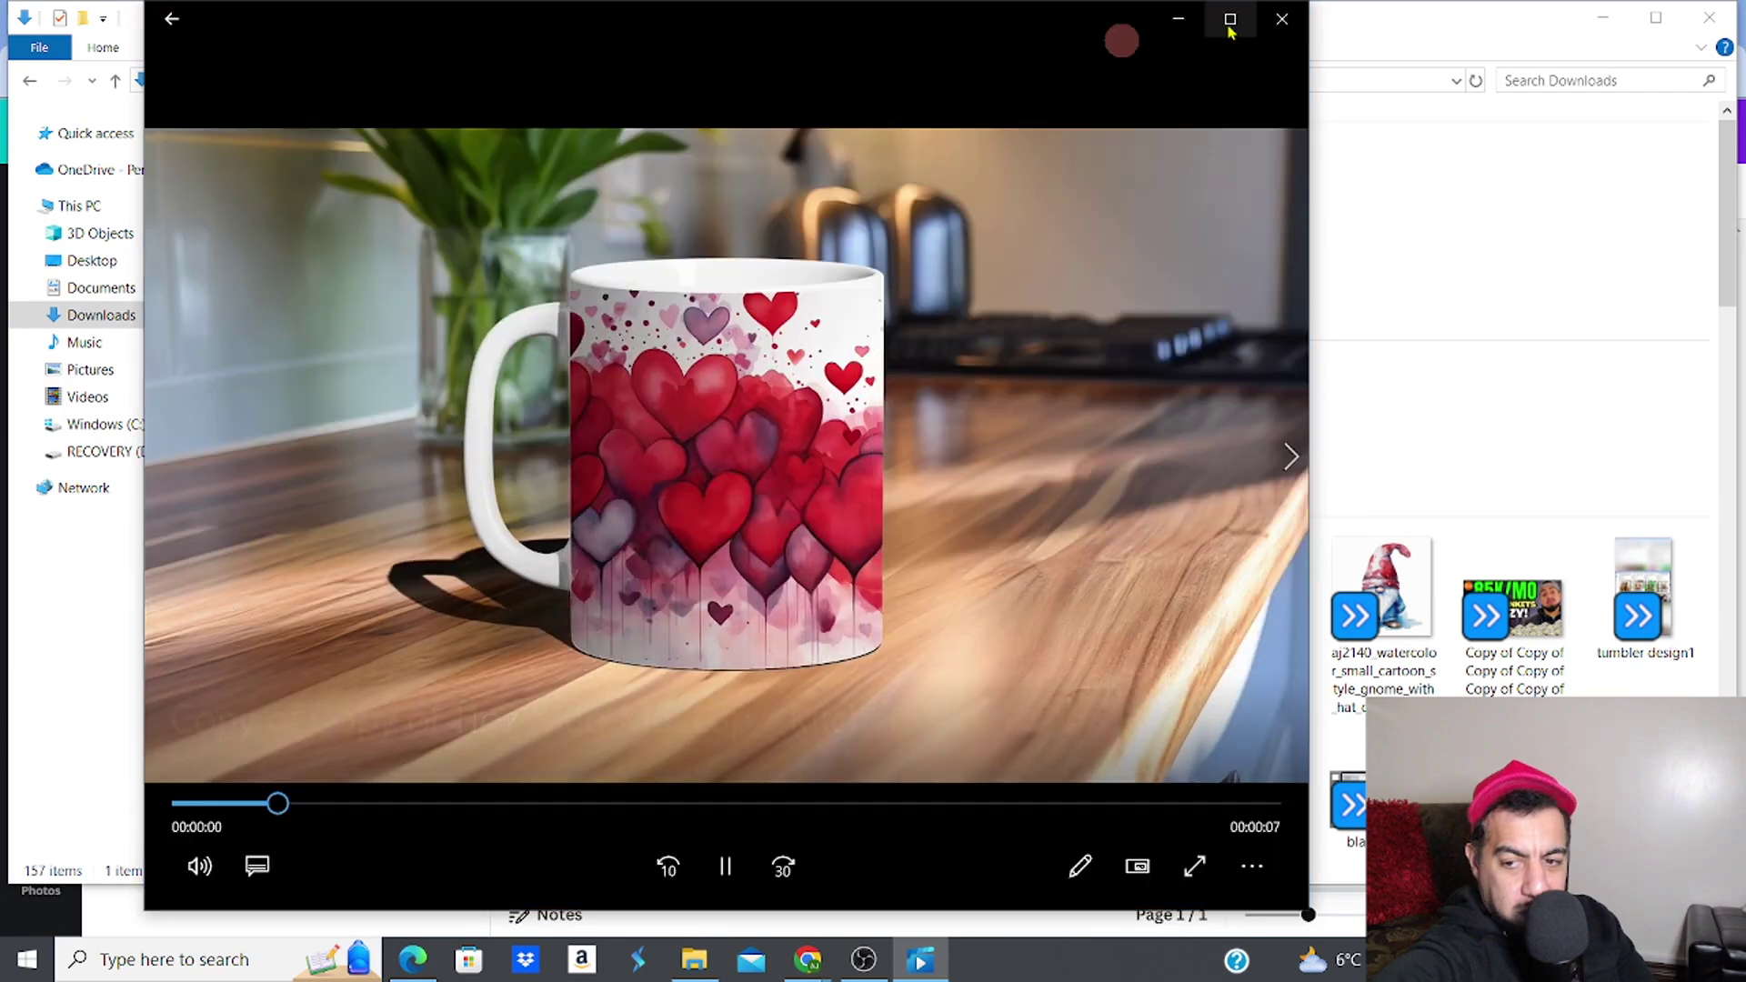
pyautogui.click(1229, 20)
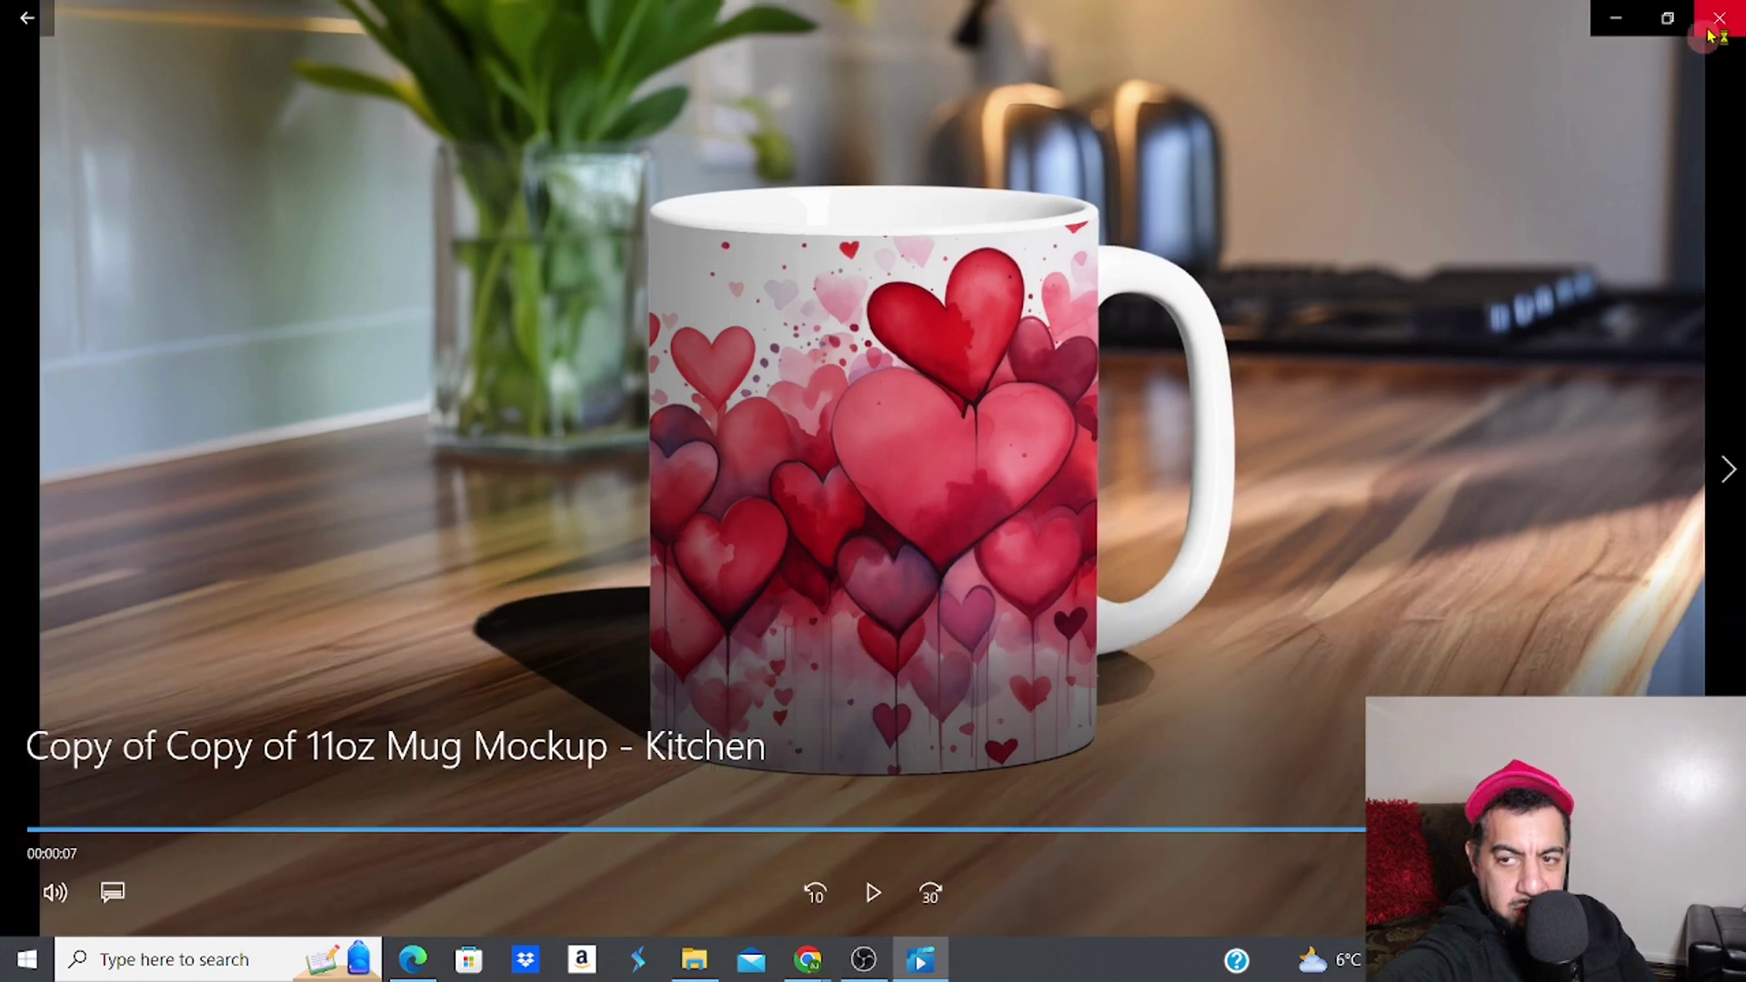
pyautogui.click(1717, 18)
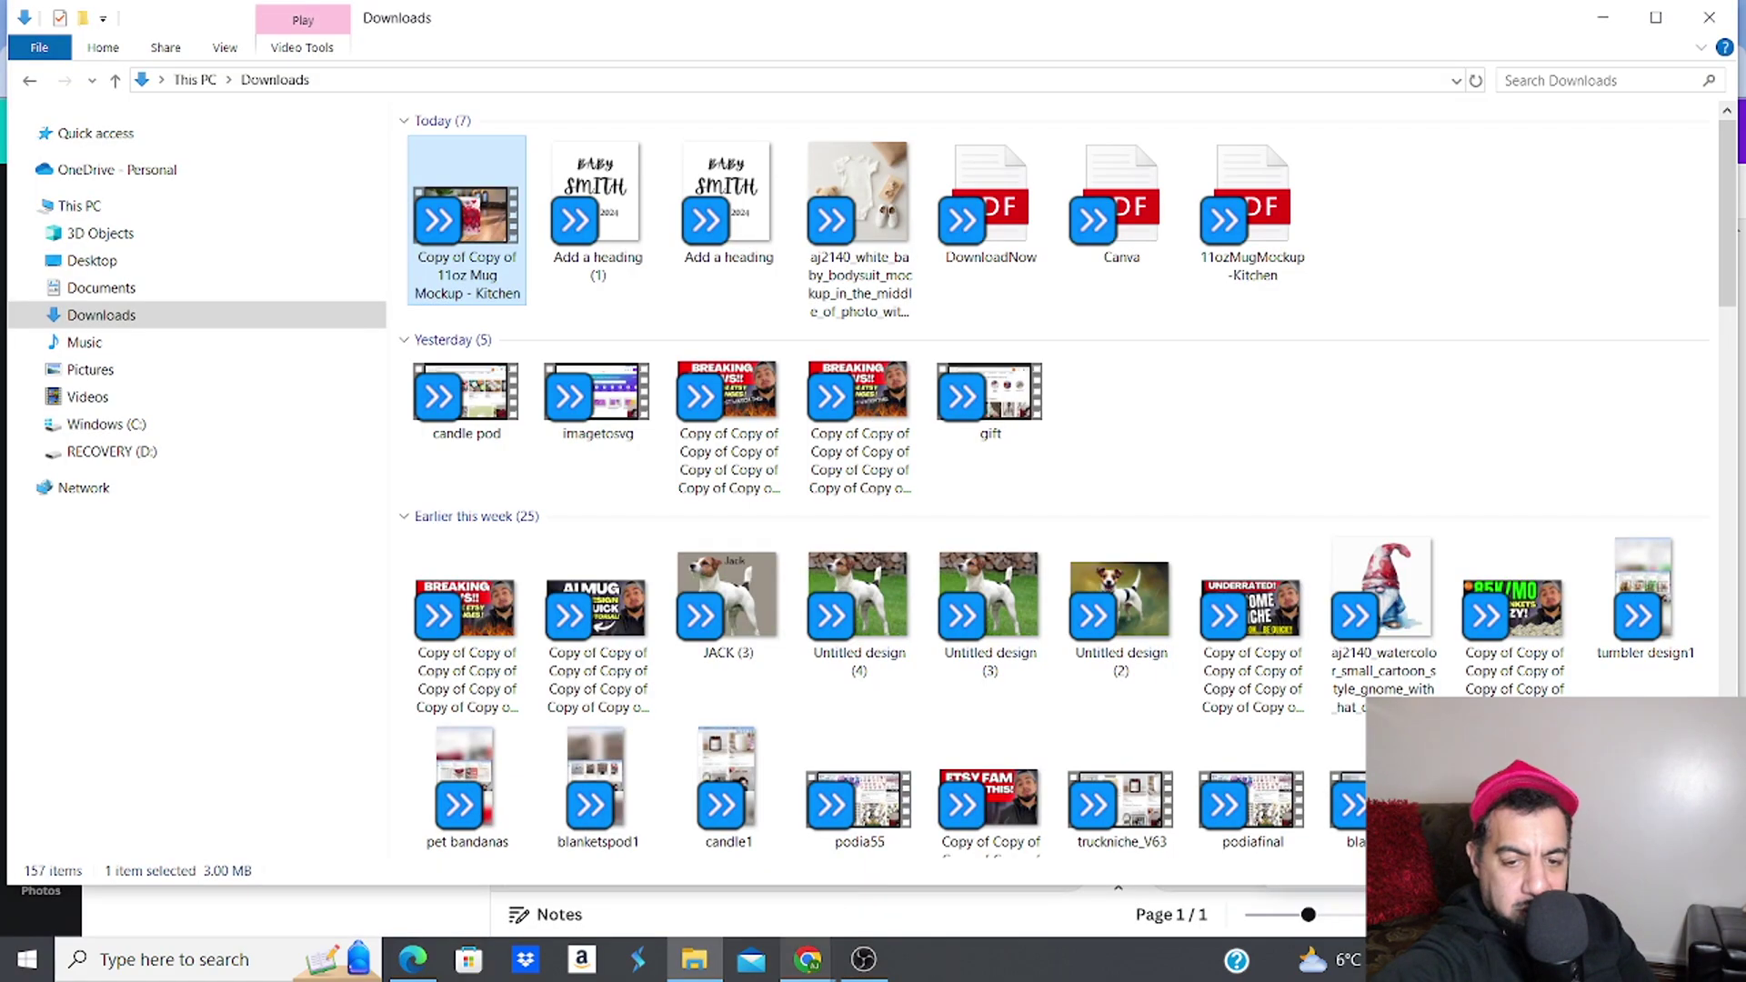
# Step: Return to the Chrome window and the Etsy Pressed Flowers Mug listing
pyautogui.click(808, 960)
pyautogui.click(877, 797)
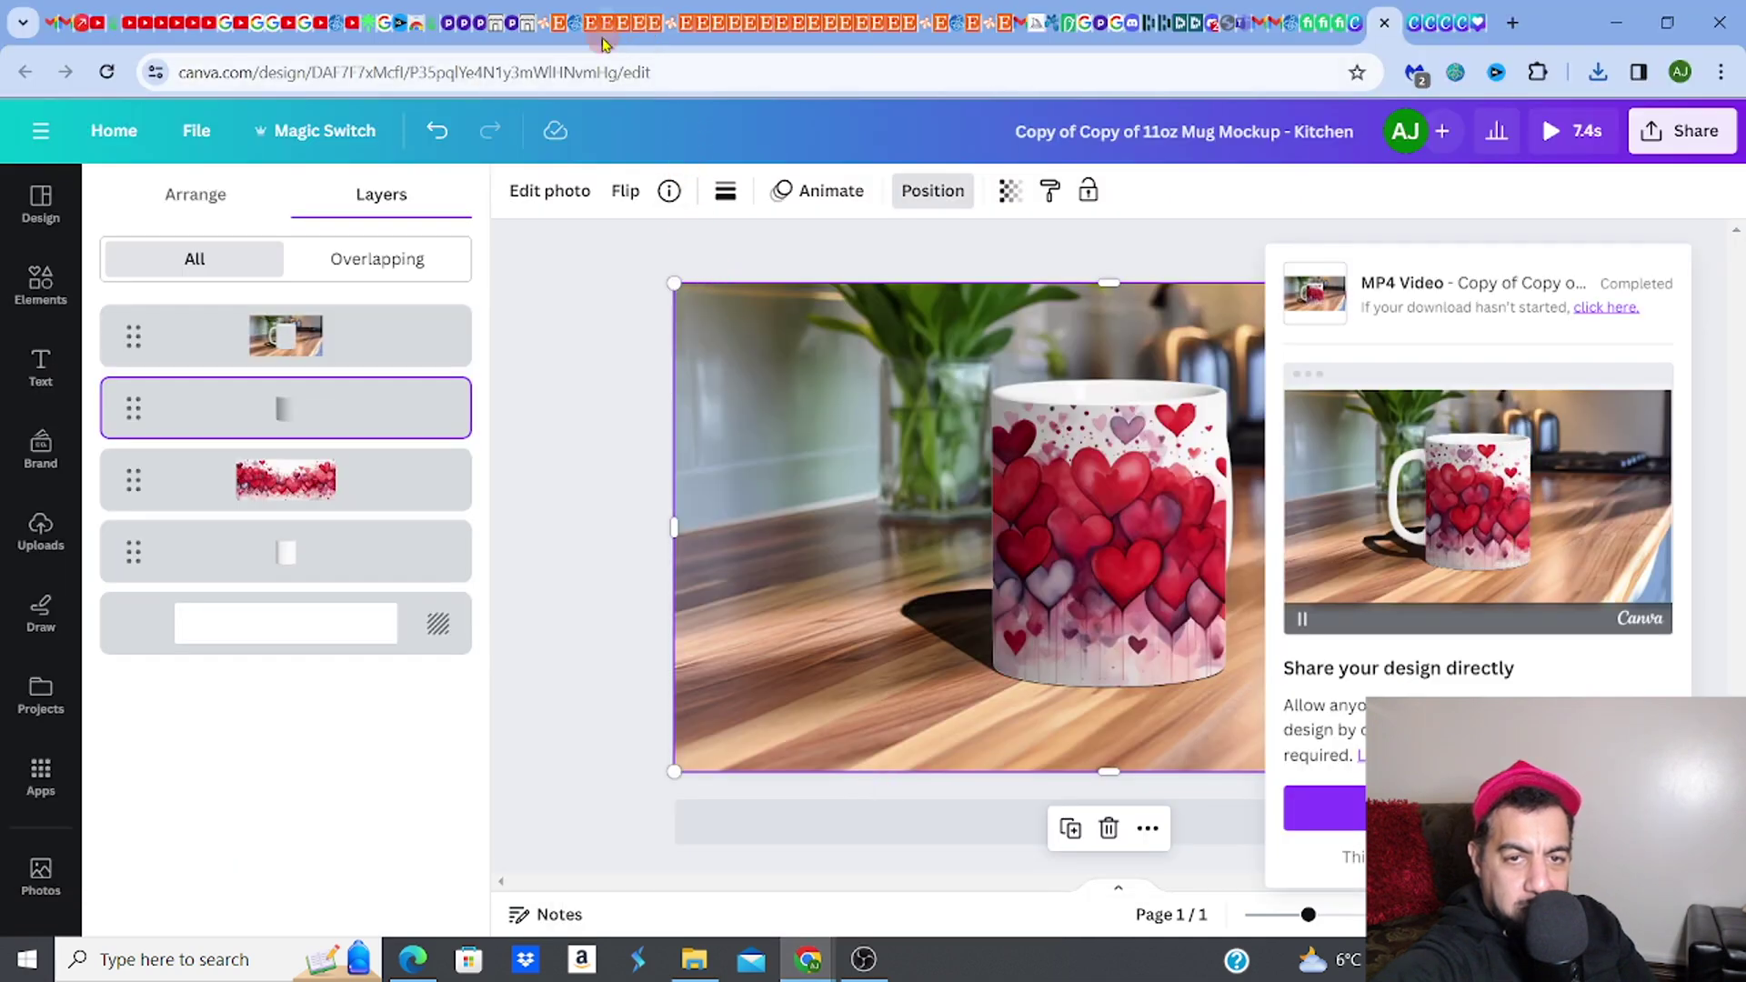
pyautogui.click(640, 32)
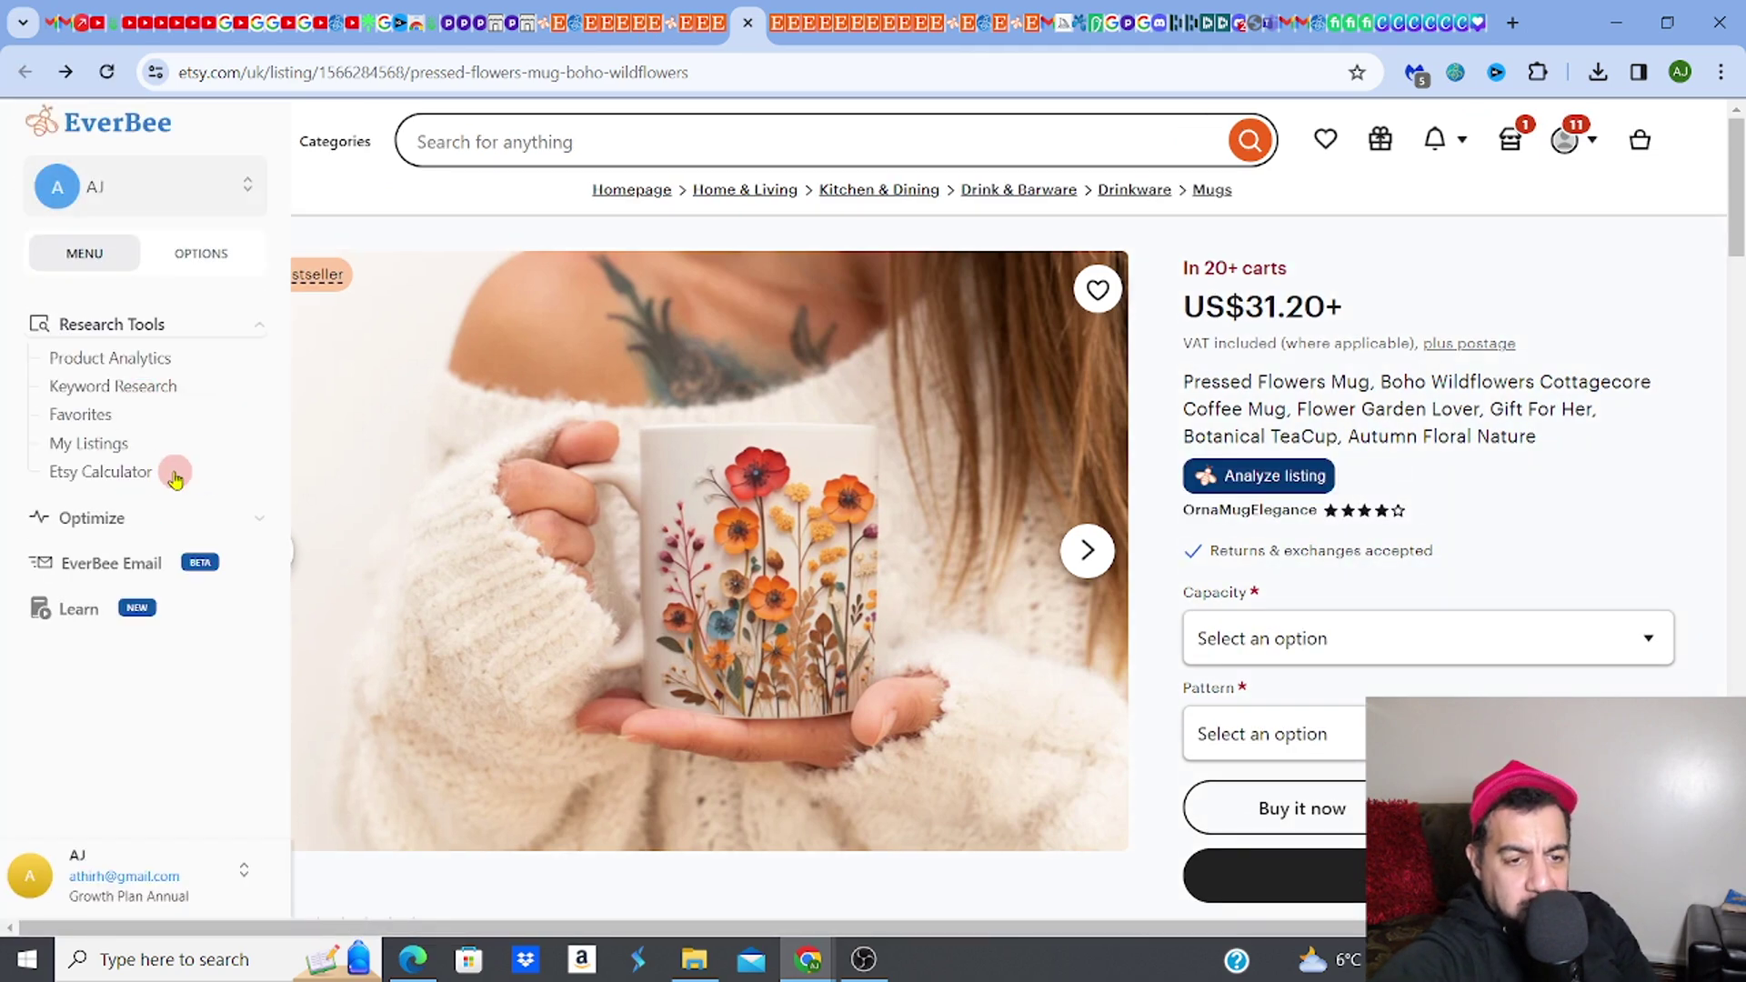
# Step: View the listing's six-mug 11oz pattern grid photo enlarged, then close the viewer
pyautogui.click(179, 521)
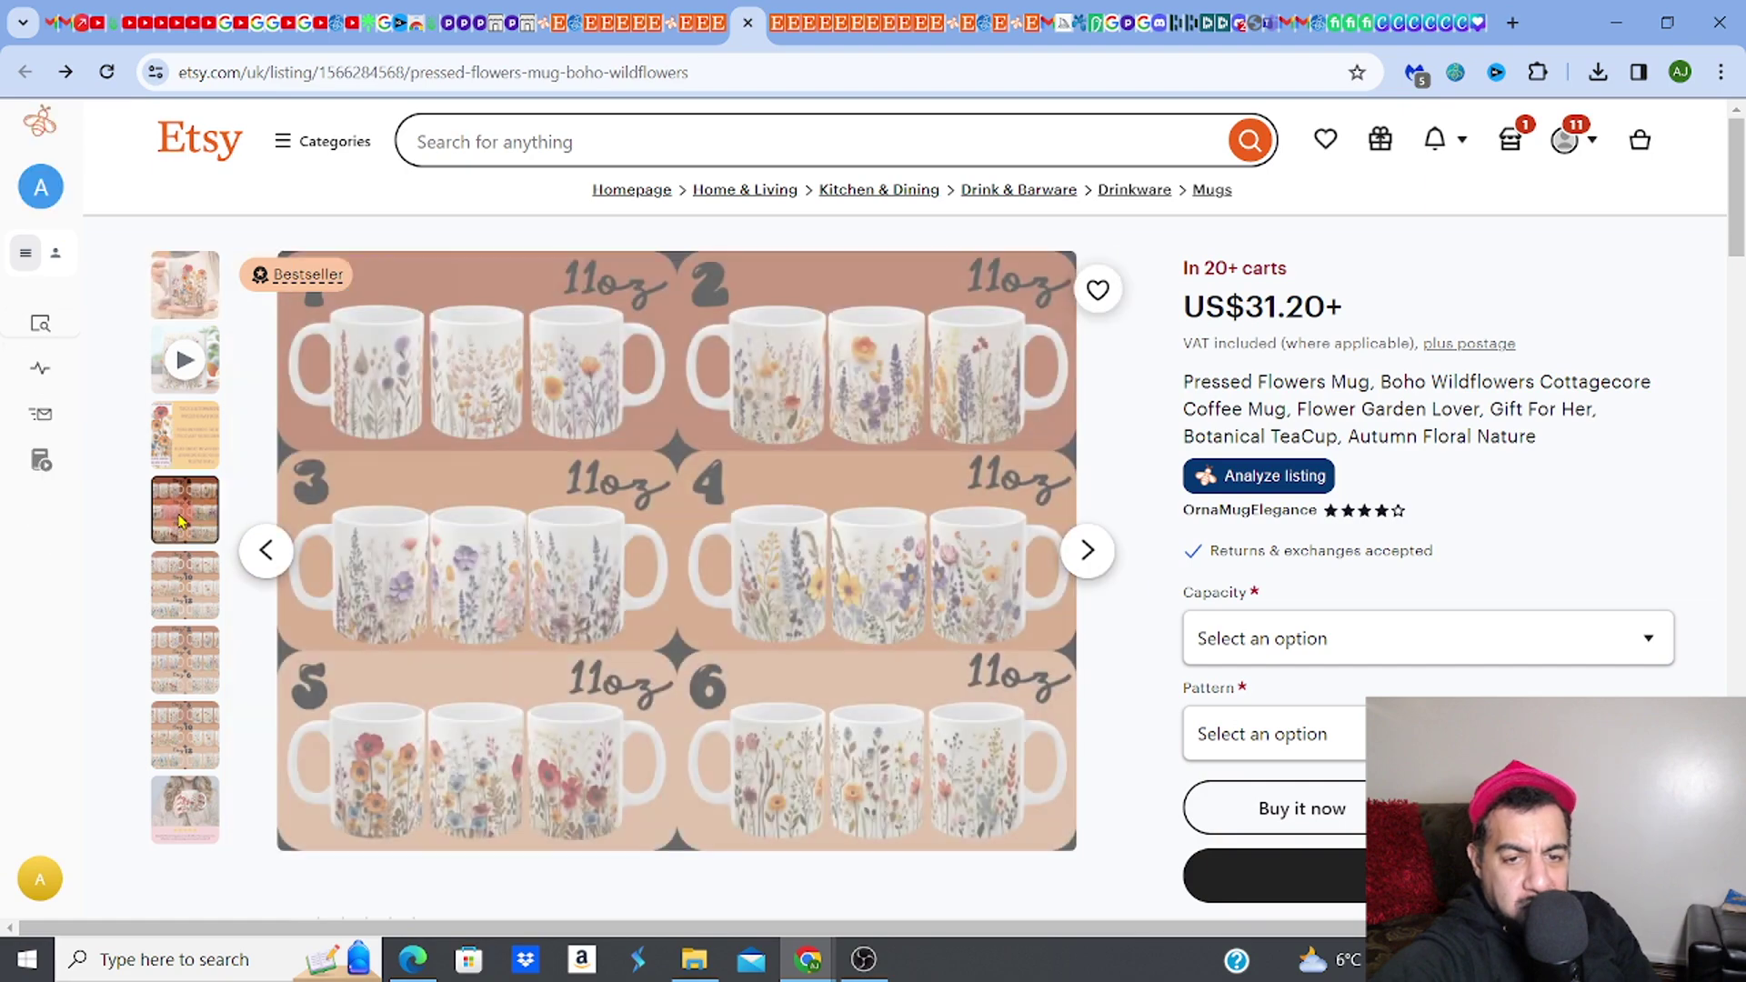
pyautogui.click(461, 355)
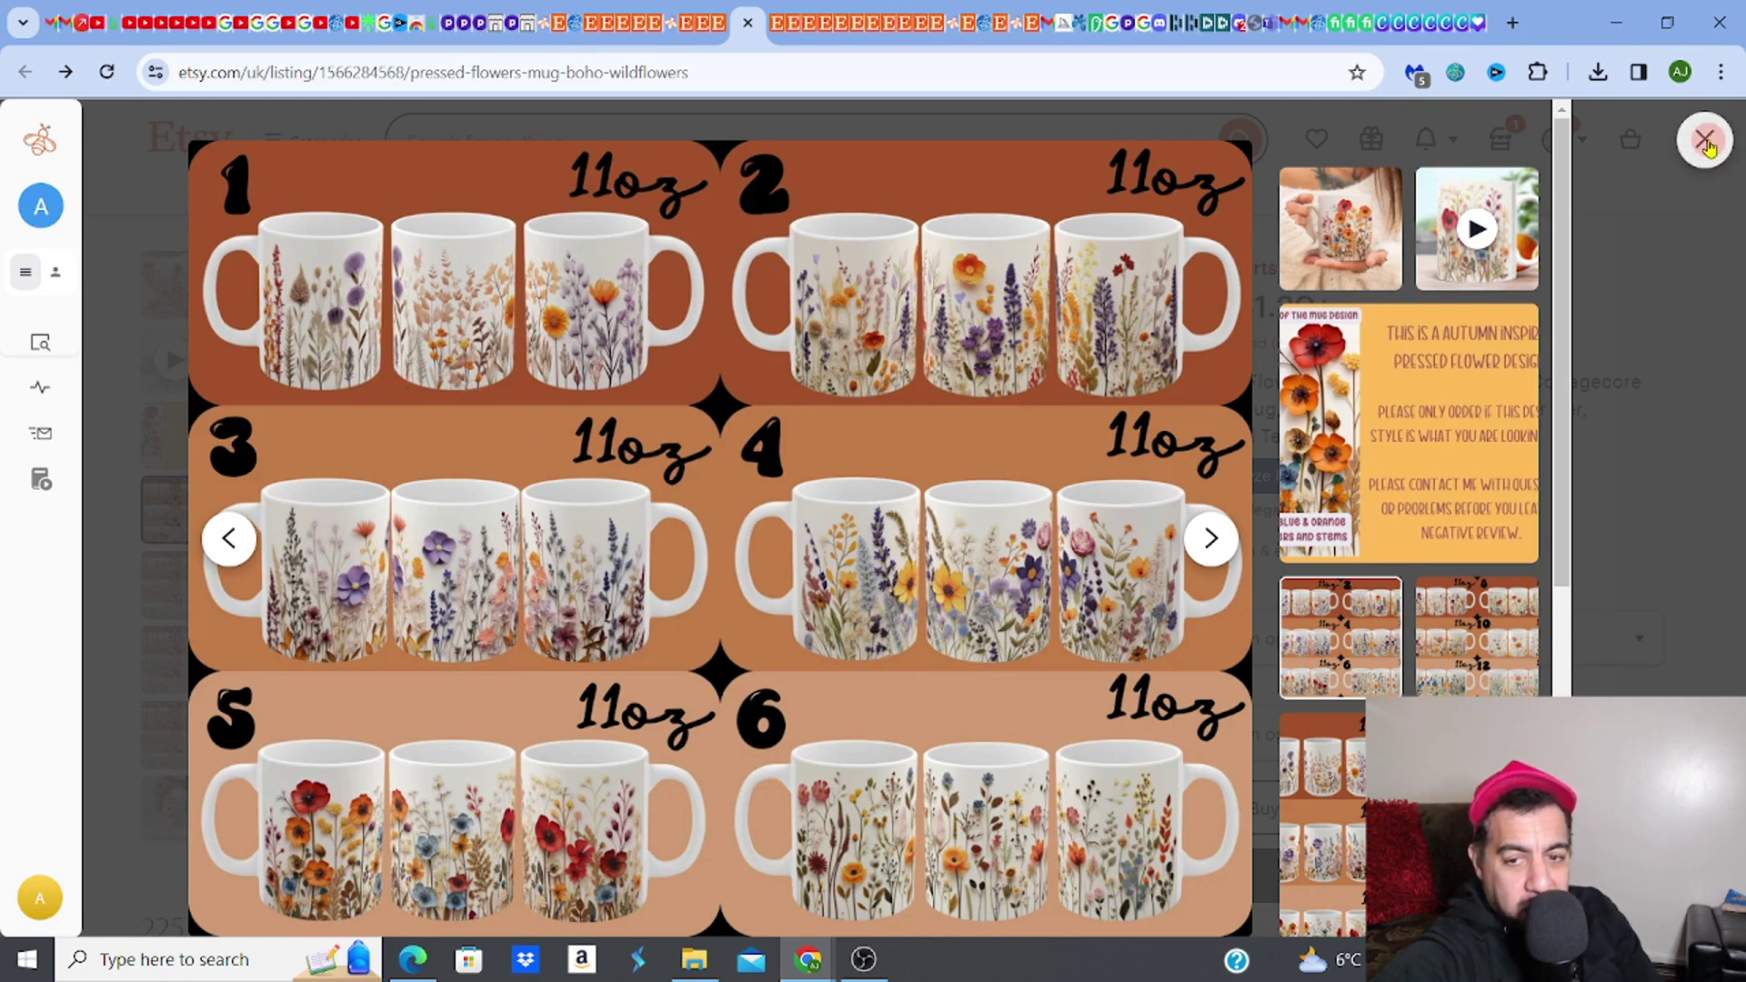
pyautogui.click(1704, 140)
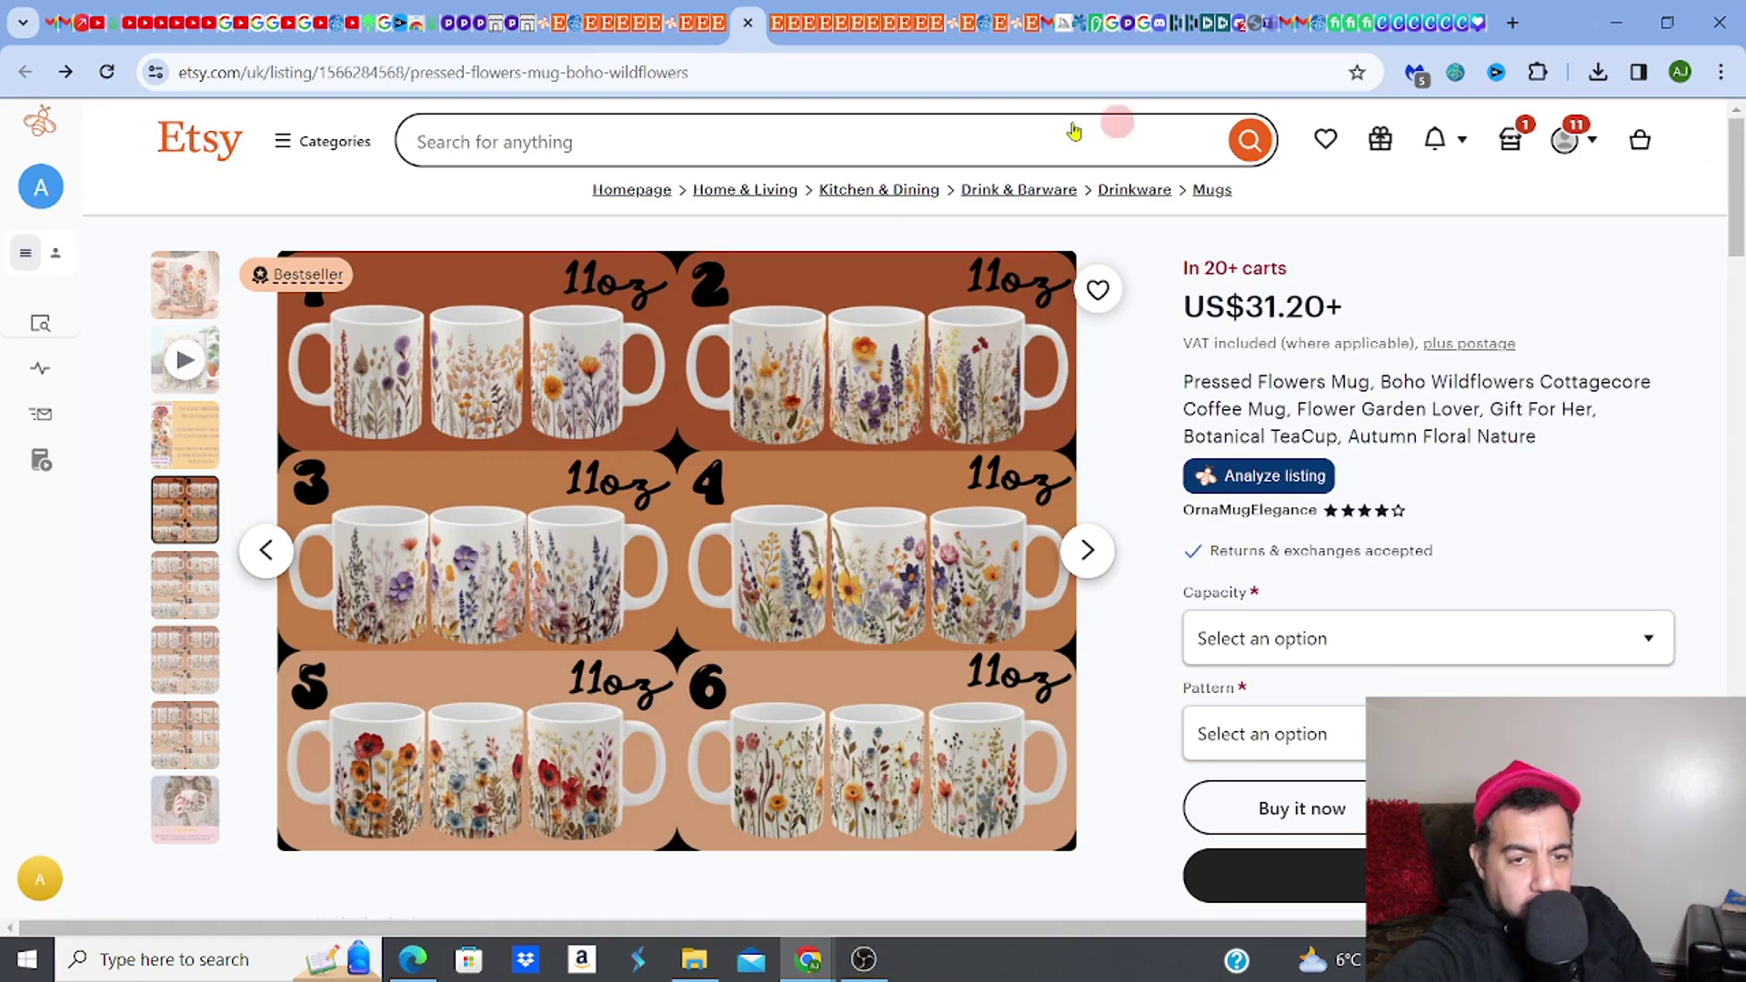
pyautogui.click(757, 144)
pyautogui.write('mug')
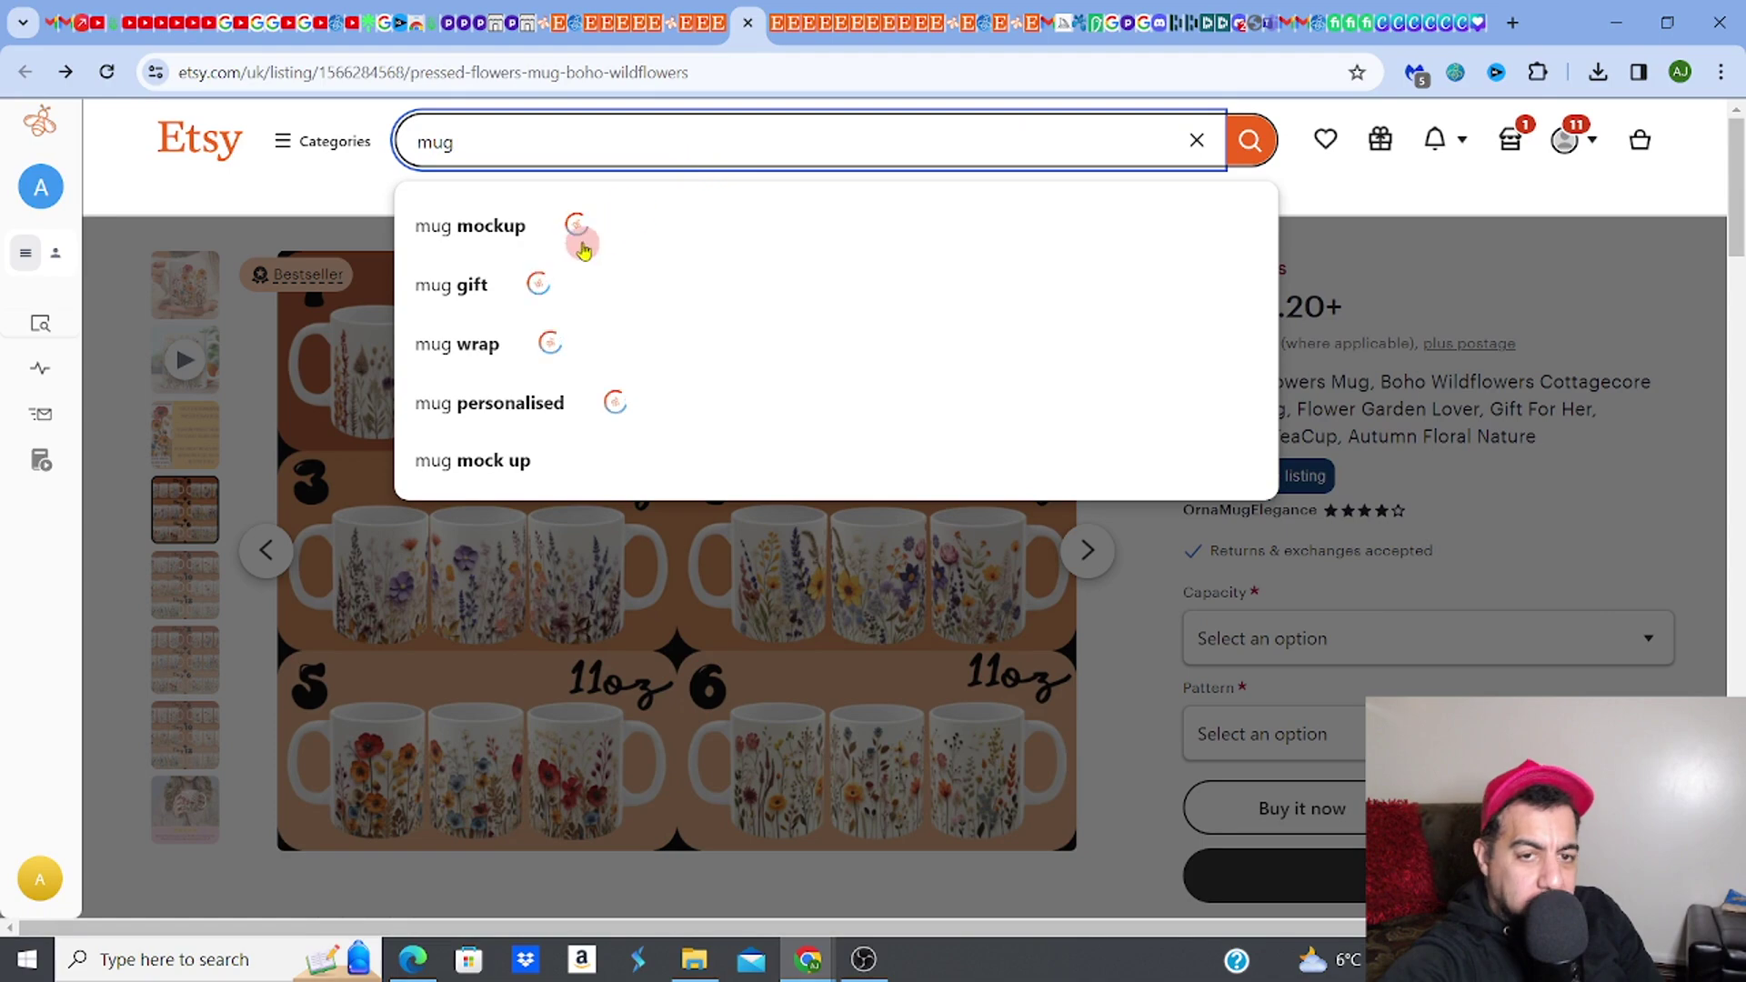
pyautogui.click(581, 227)
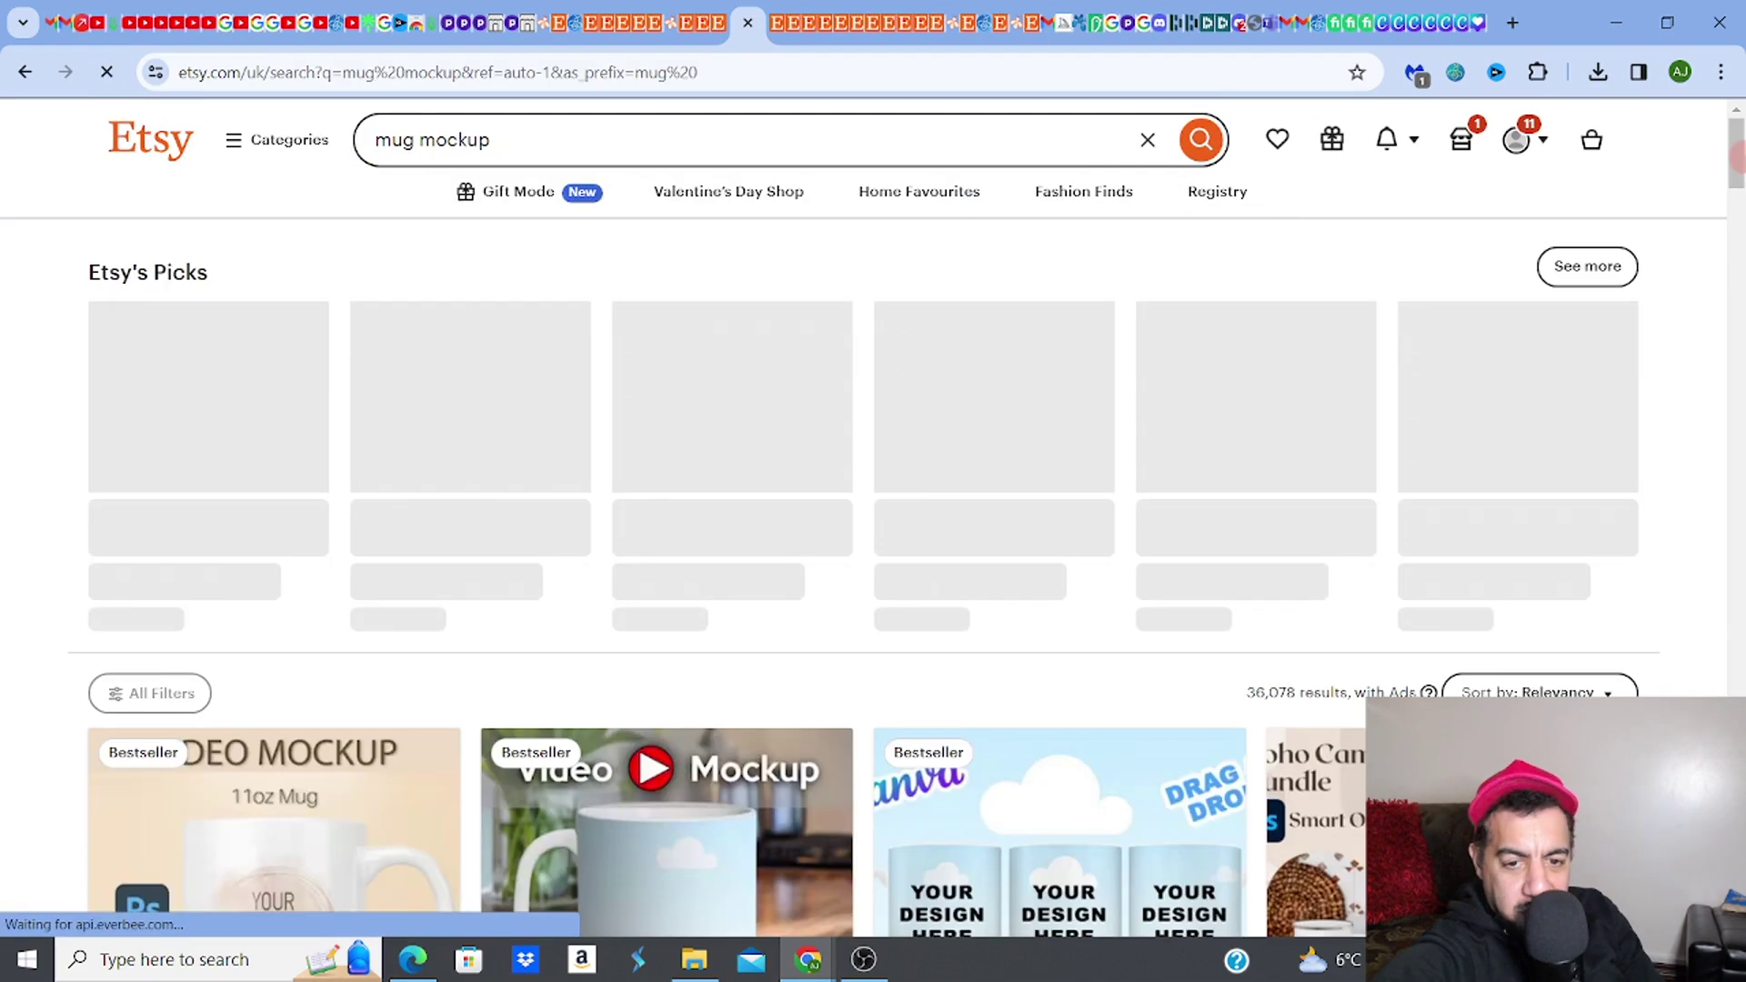
pyautogui.scroll(-5, 1737, 156)
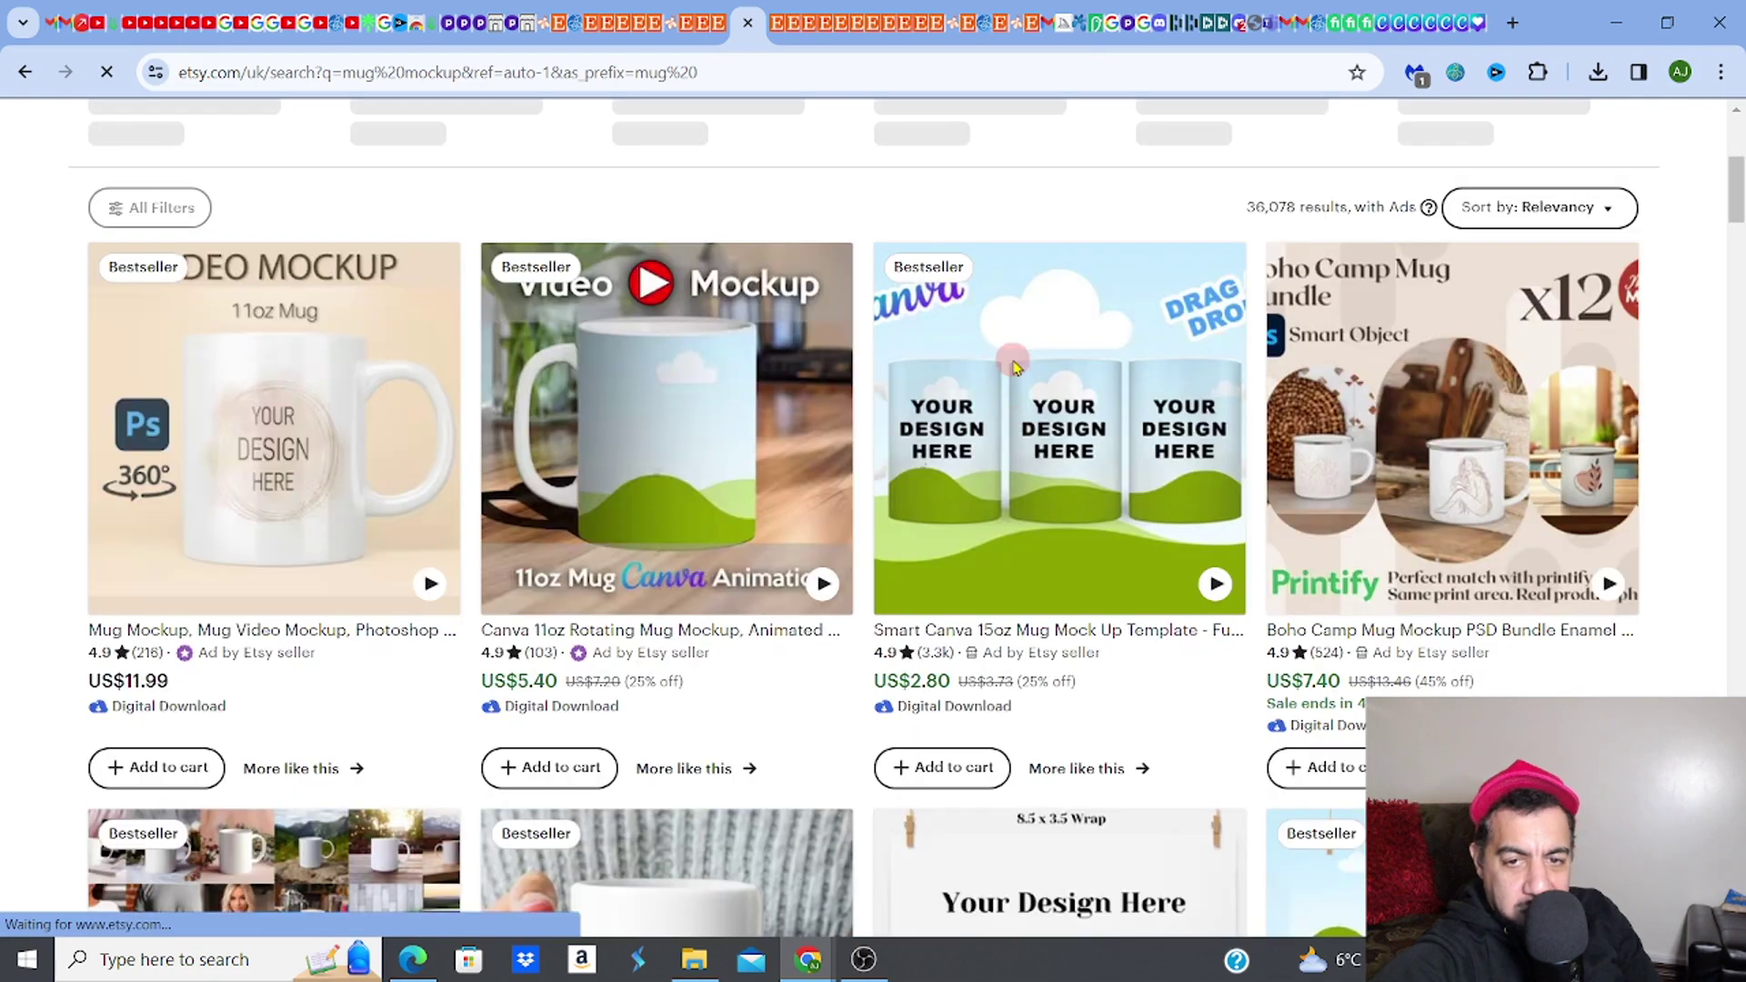
pyautogui.scroll(-9, 1269, 228)
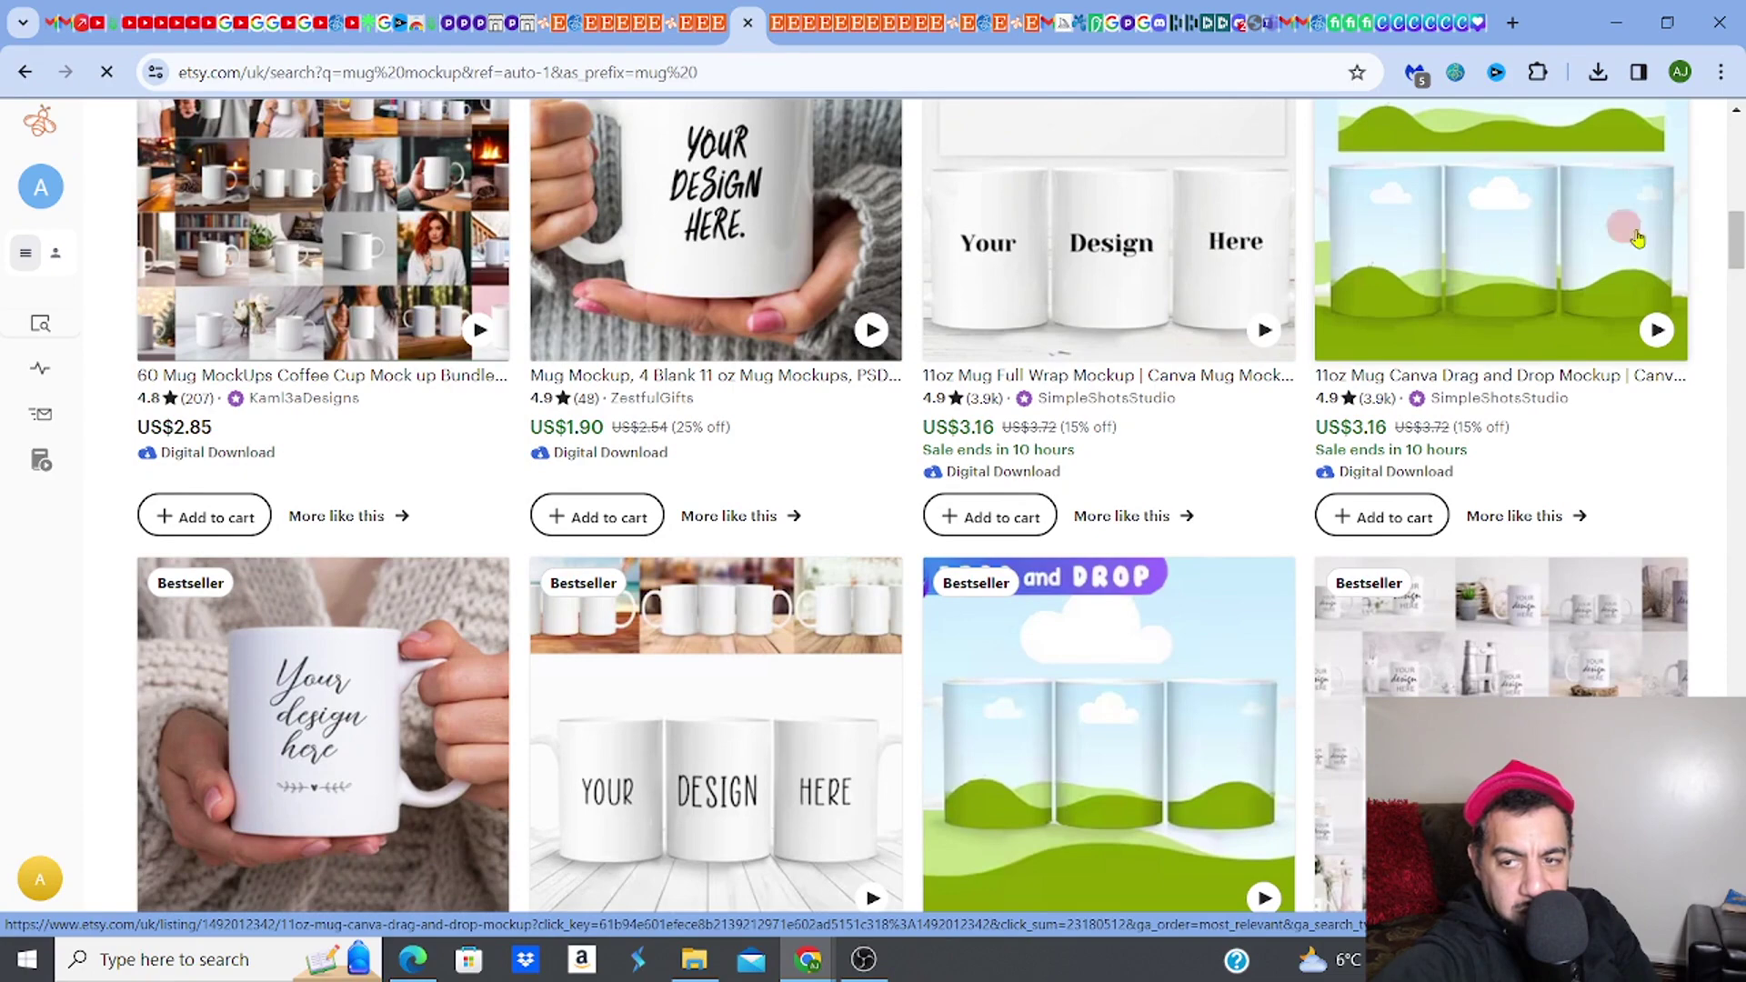
pyautogui.scroll(3, 1734, 257)
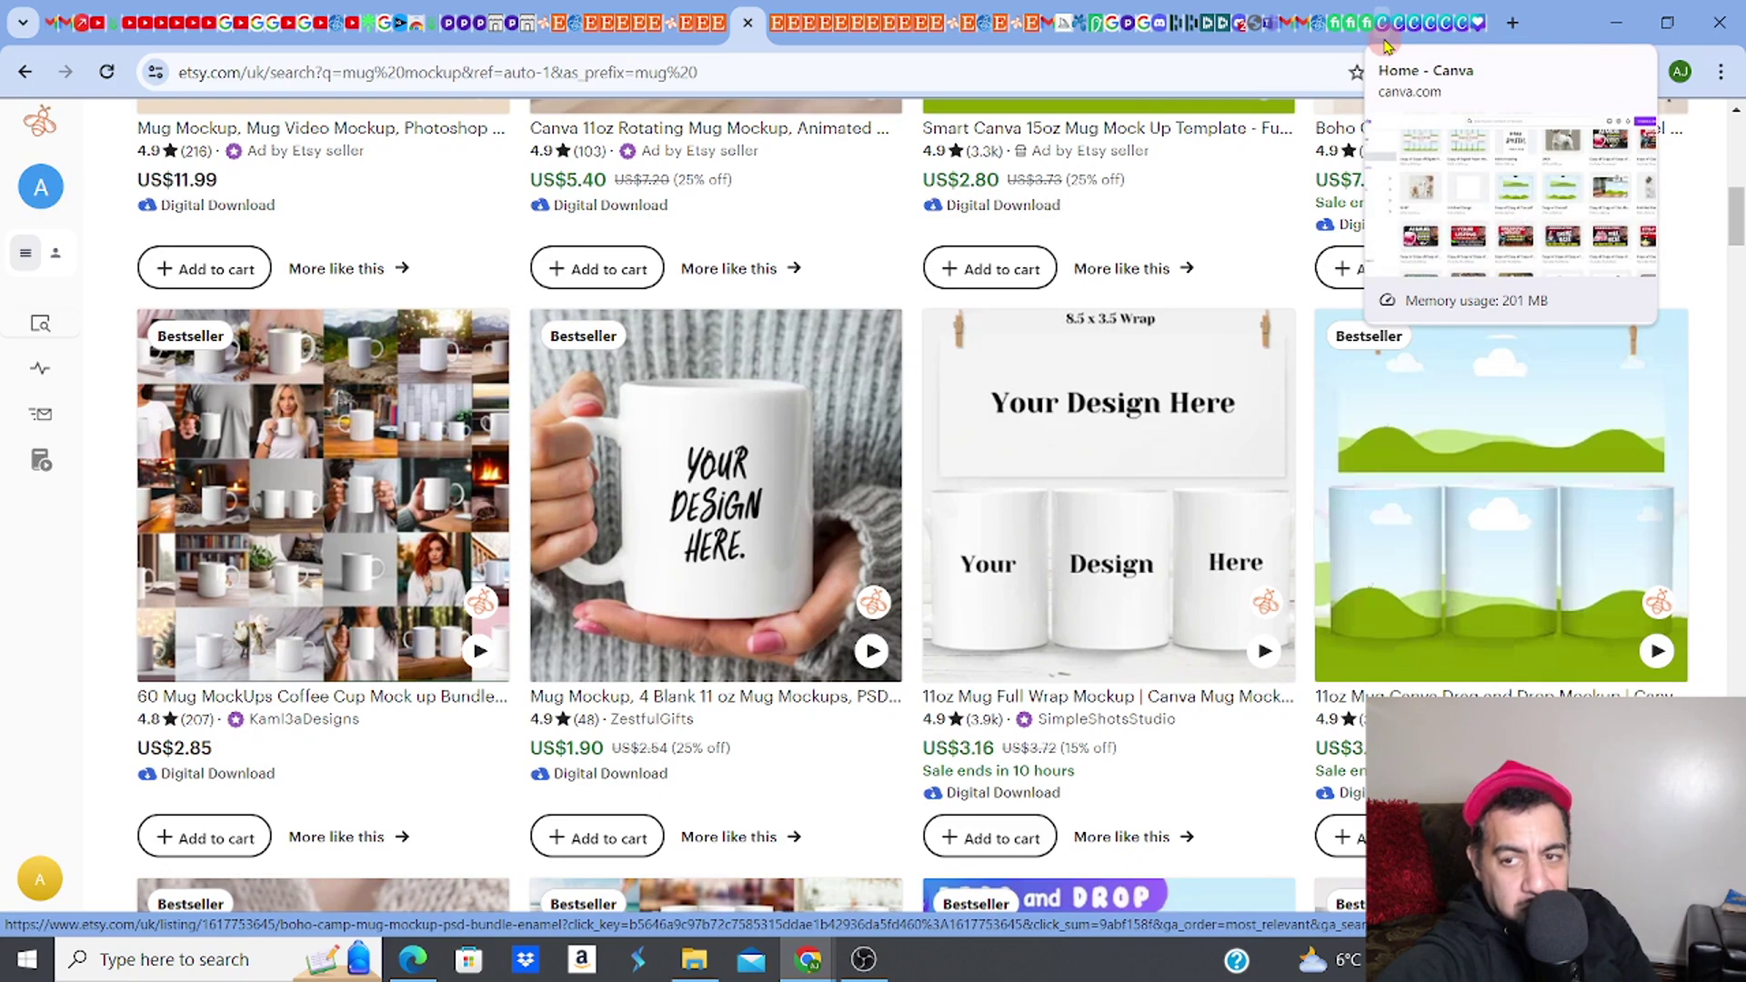
# Step: Open the 'Copy of Cnv.pdf' three-mug mockup and browse the uploads for the red hearts artwork
pyautogui.click(1383, 37)
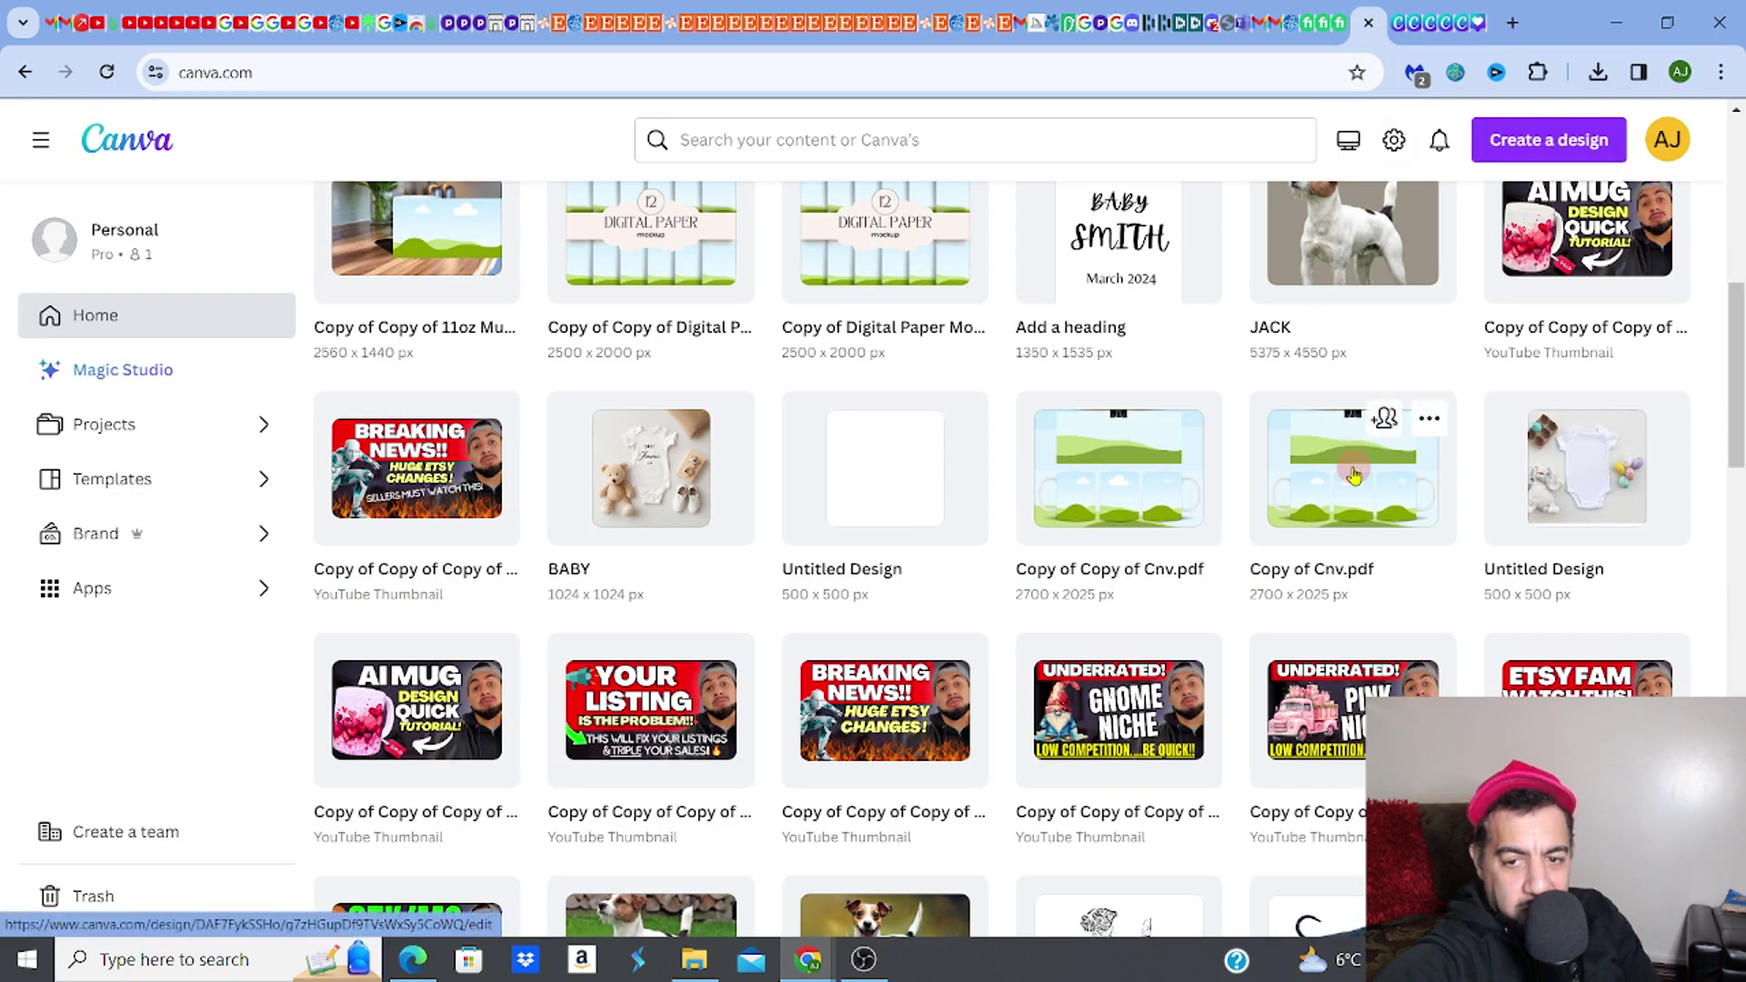
pyautogui.click(1353, 474)
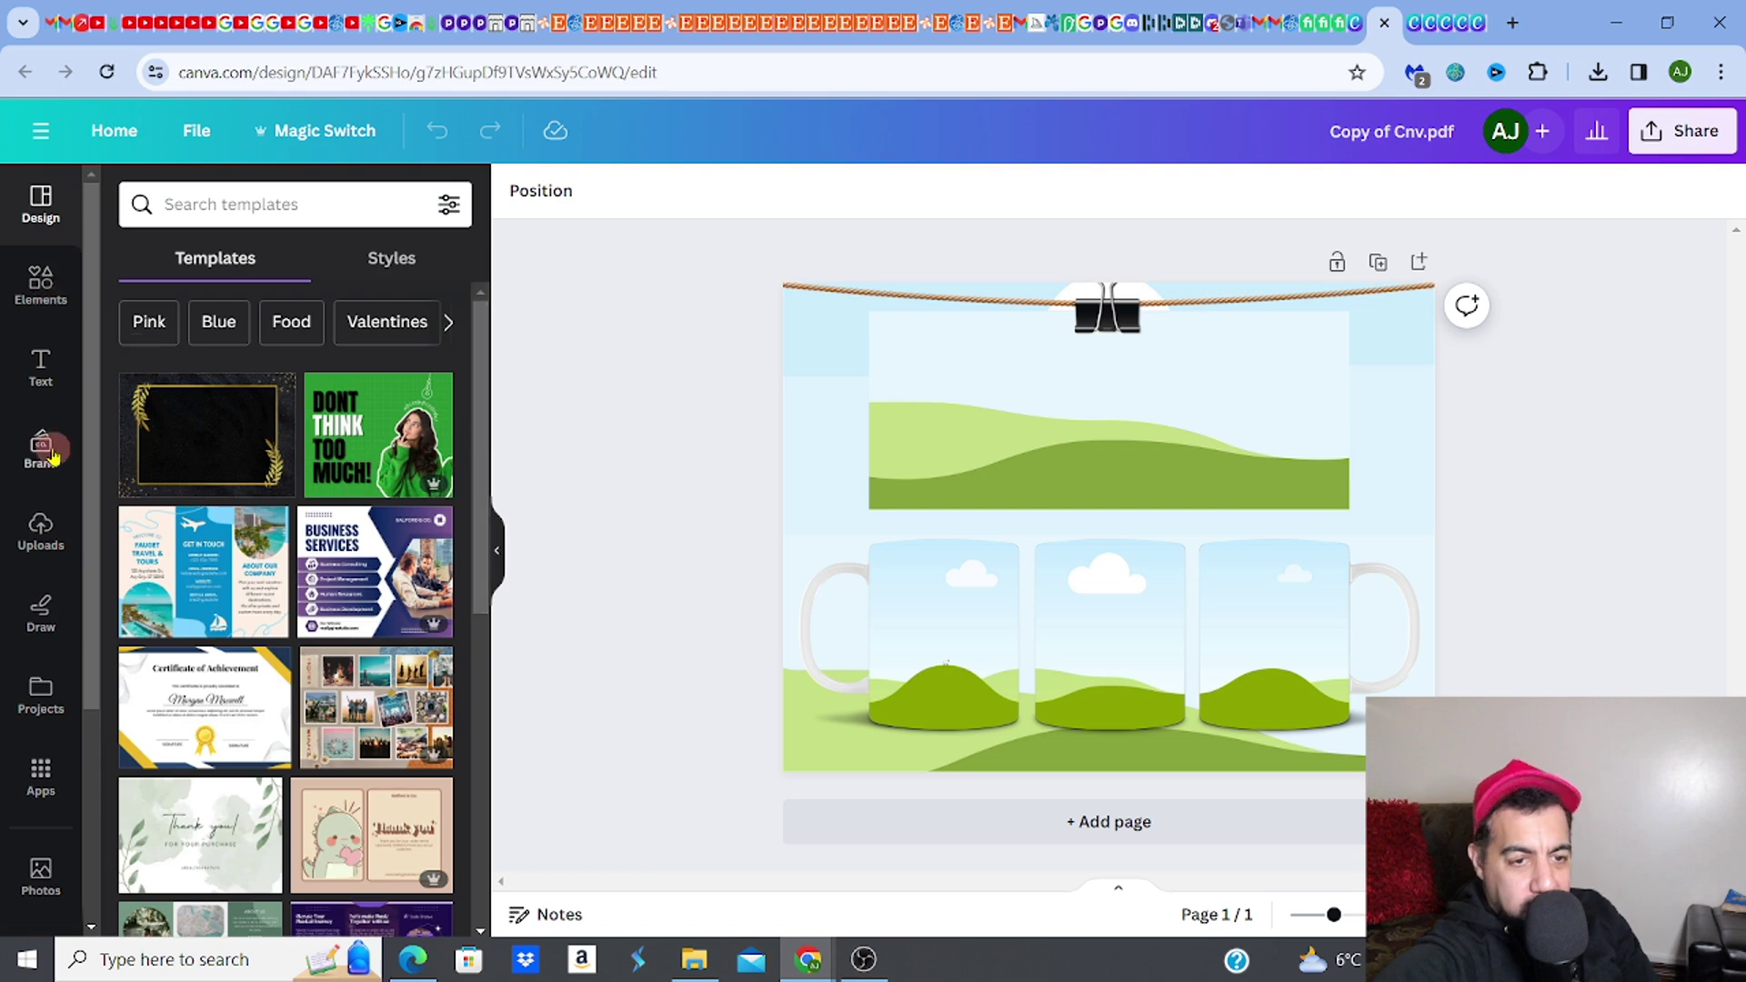
pyautogui.click(40, 550)
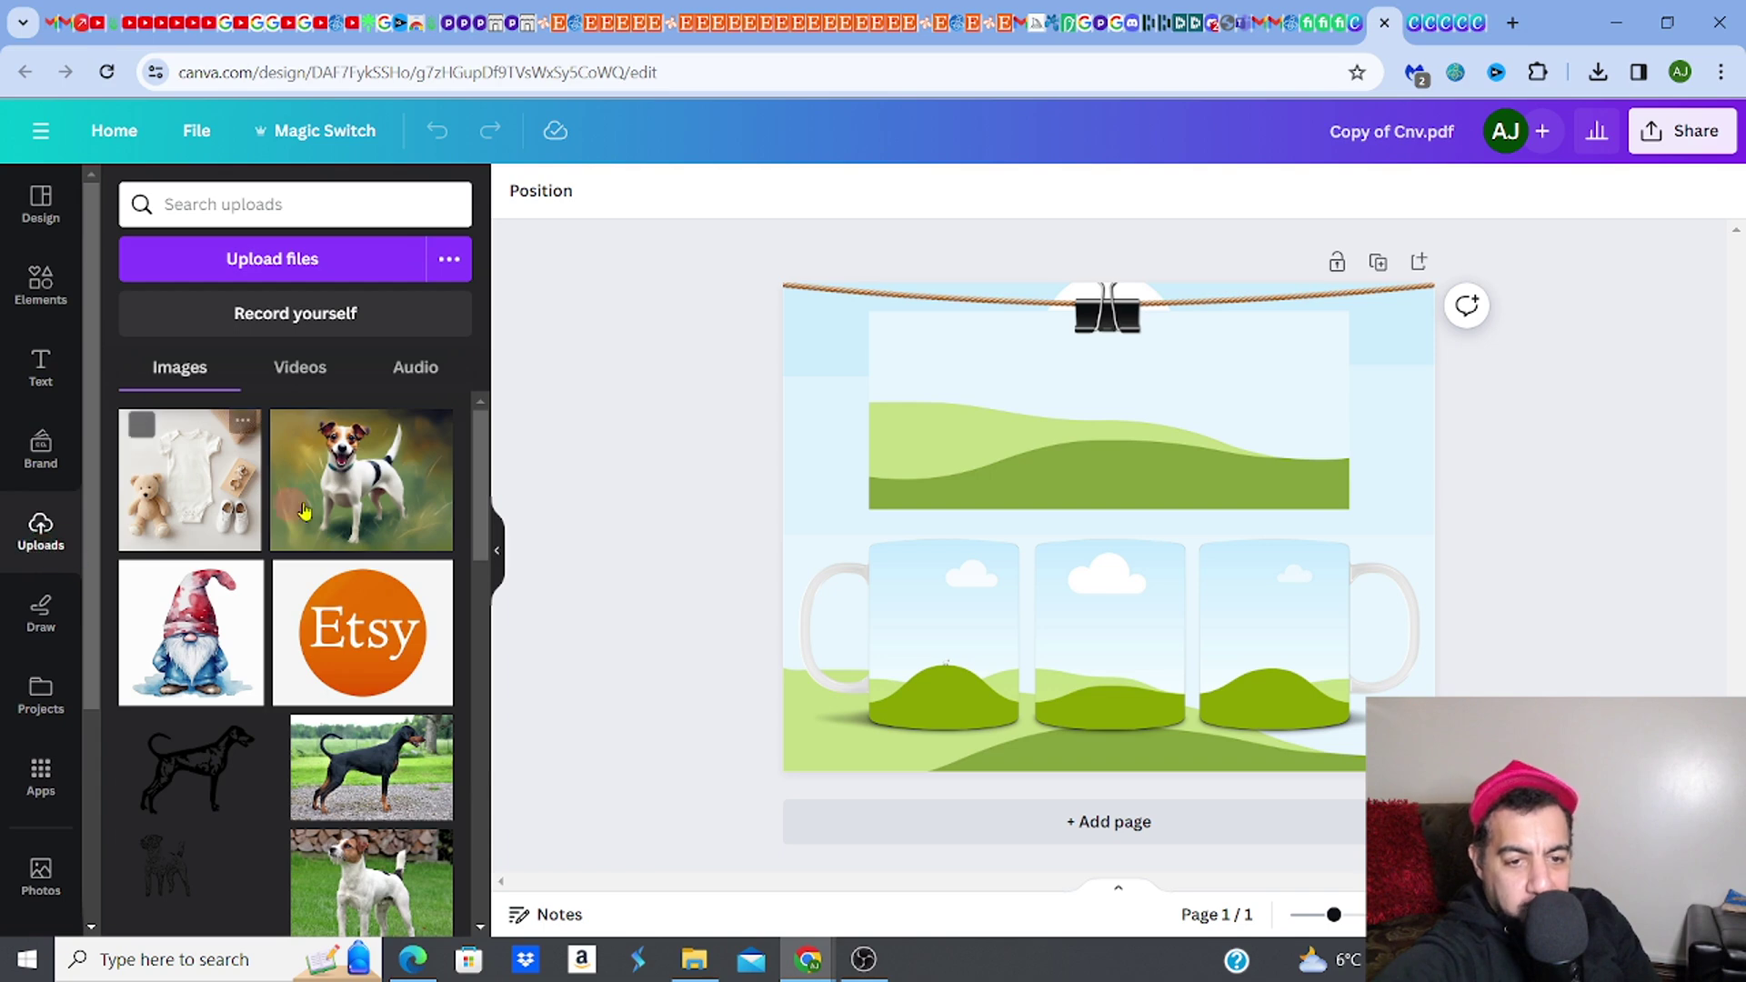
pyautogui.moveTo(480, 492); pyautogui.dragTo(463, 896)
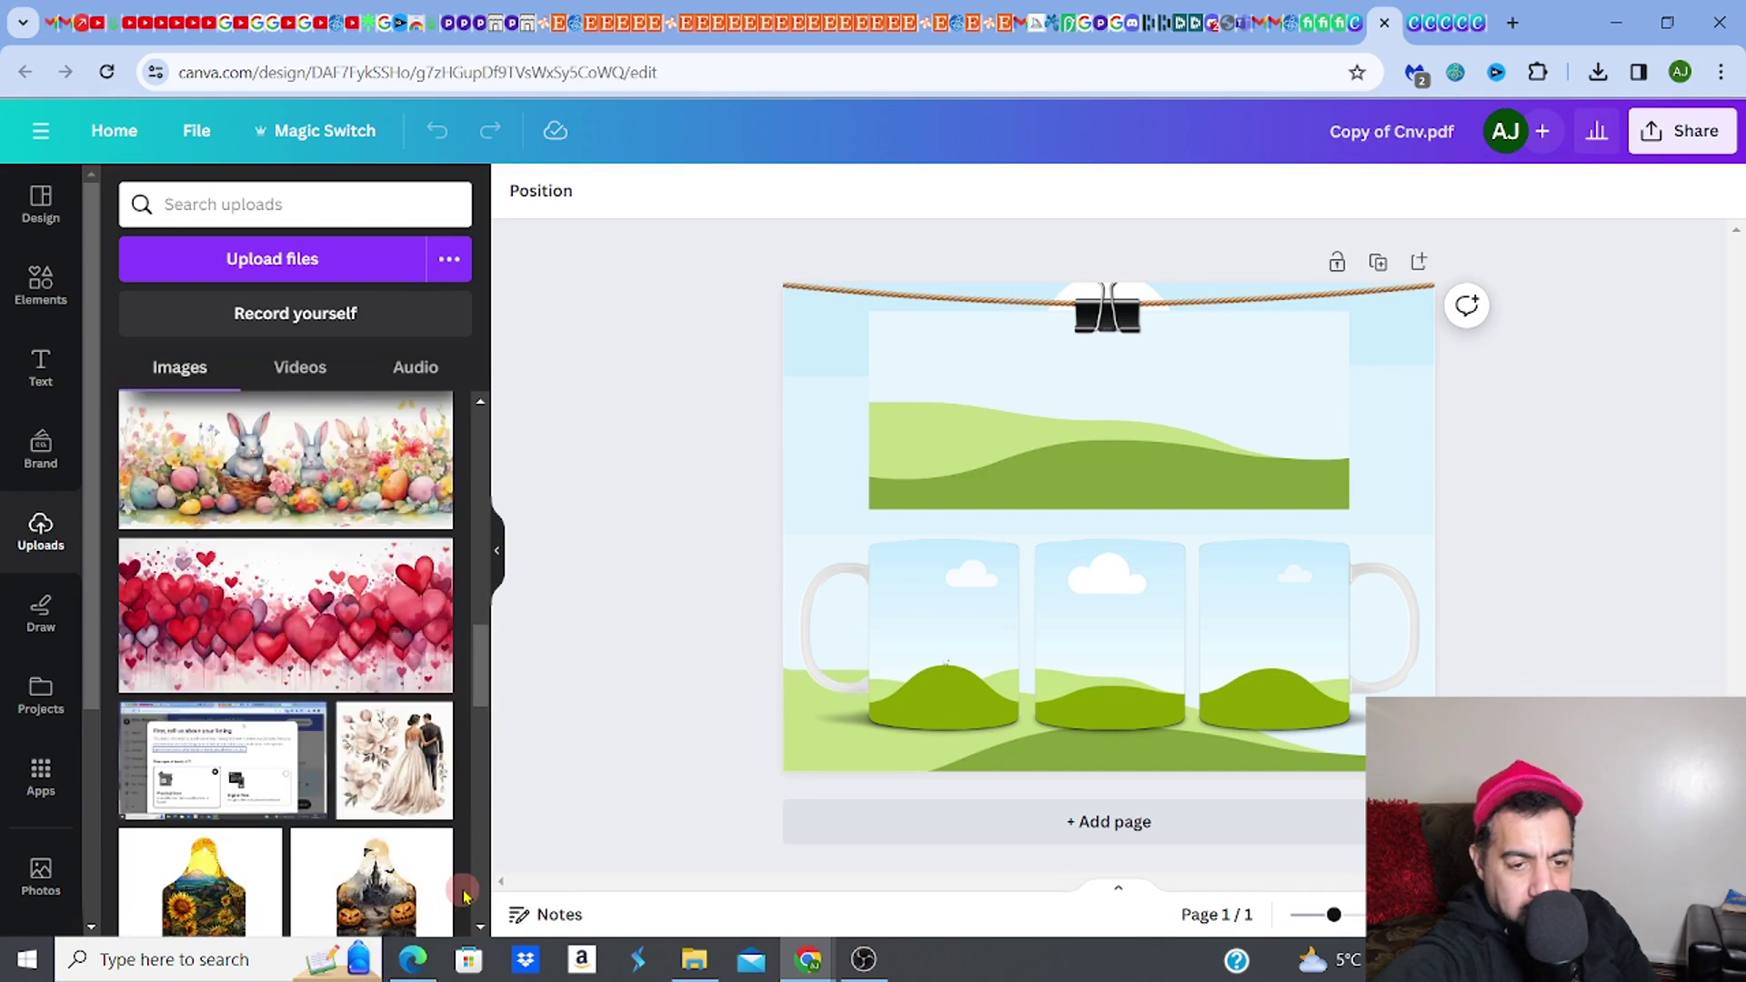
# Step: Drop the red watercolor hearts into the three mug frames and top panel, deleting the stray copy
pyautogui.click(328, 641)
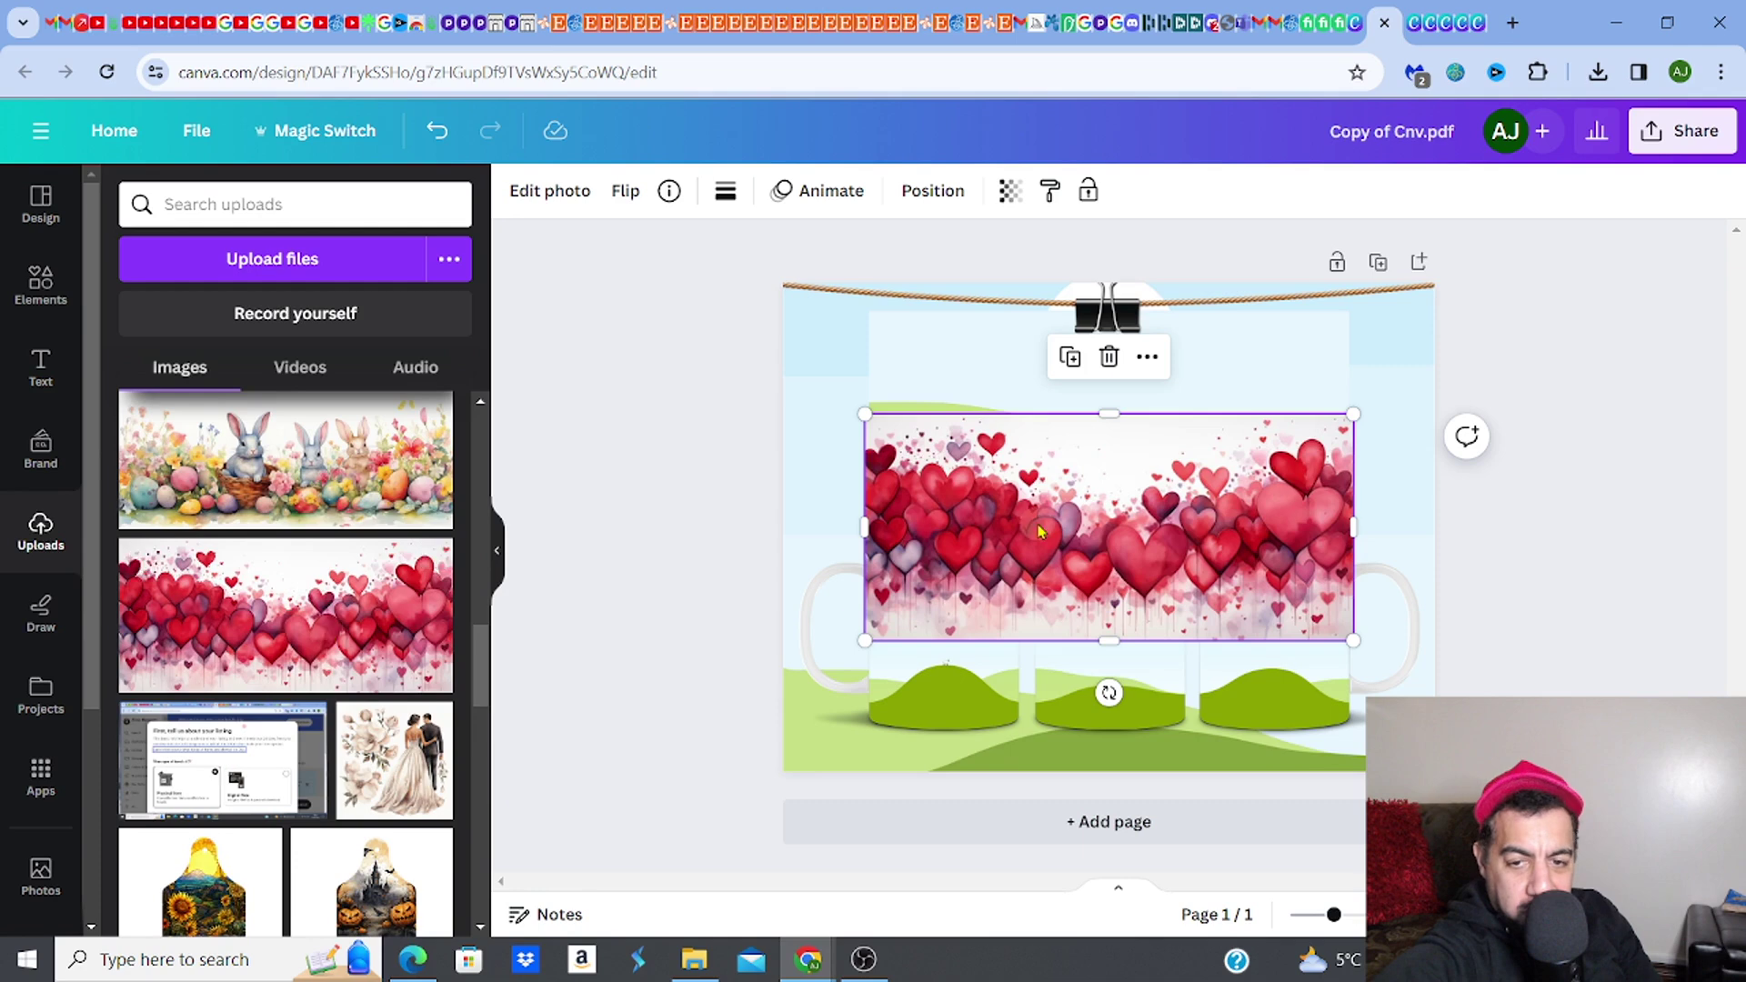
pyautogui.moveTo(1041, 532); pyautogui.dragTo(951, 596)
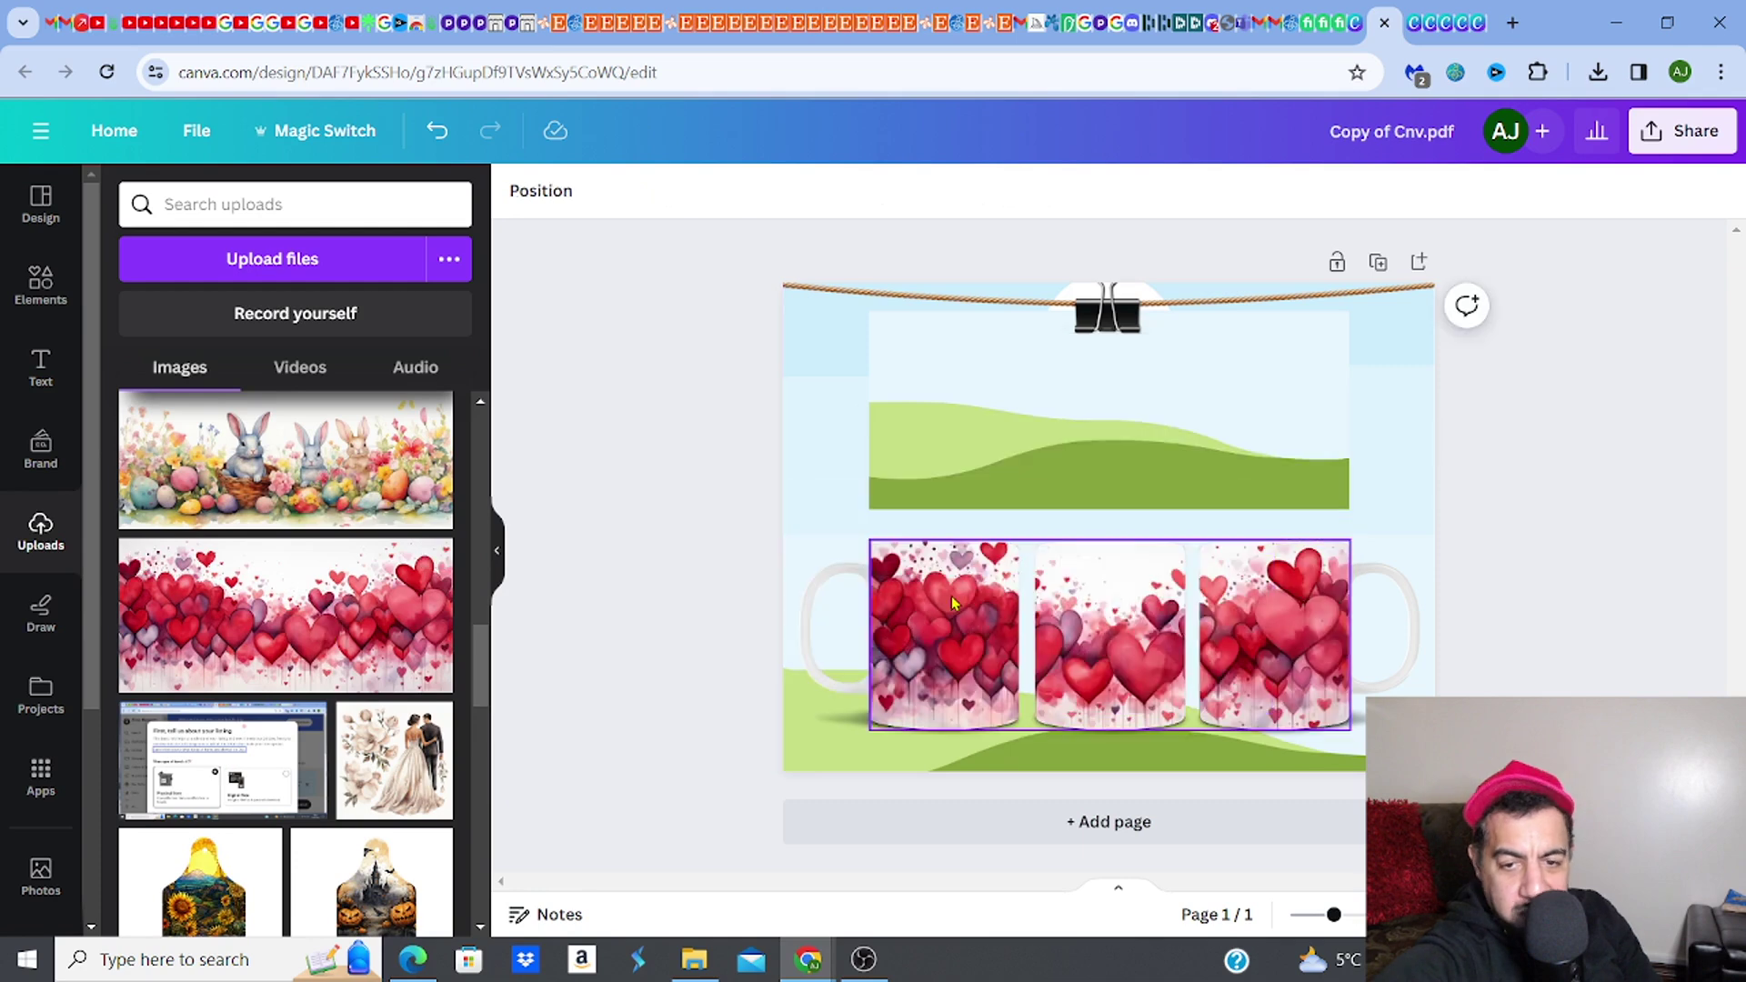
pyautogui.click(389, 592)
pyautogui.moveTo(1137, 485); pyautogui.dragTo(1126, 371)
pyautogui.press('Delete')
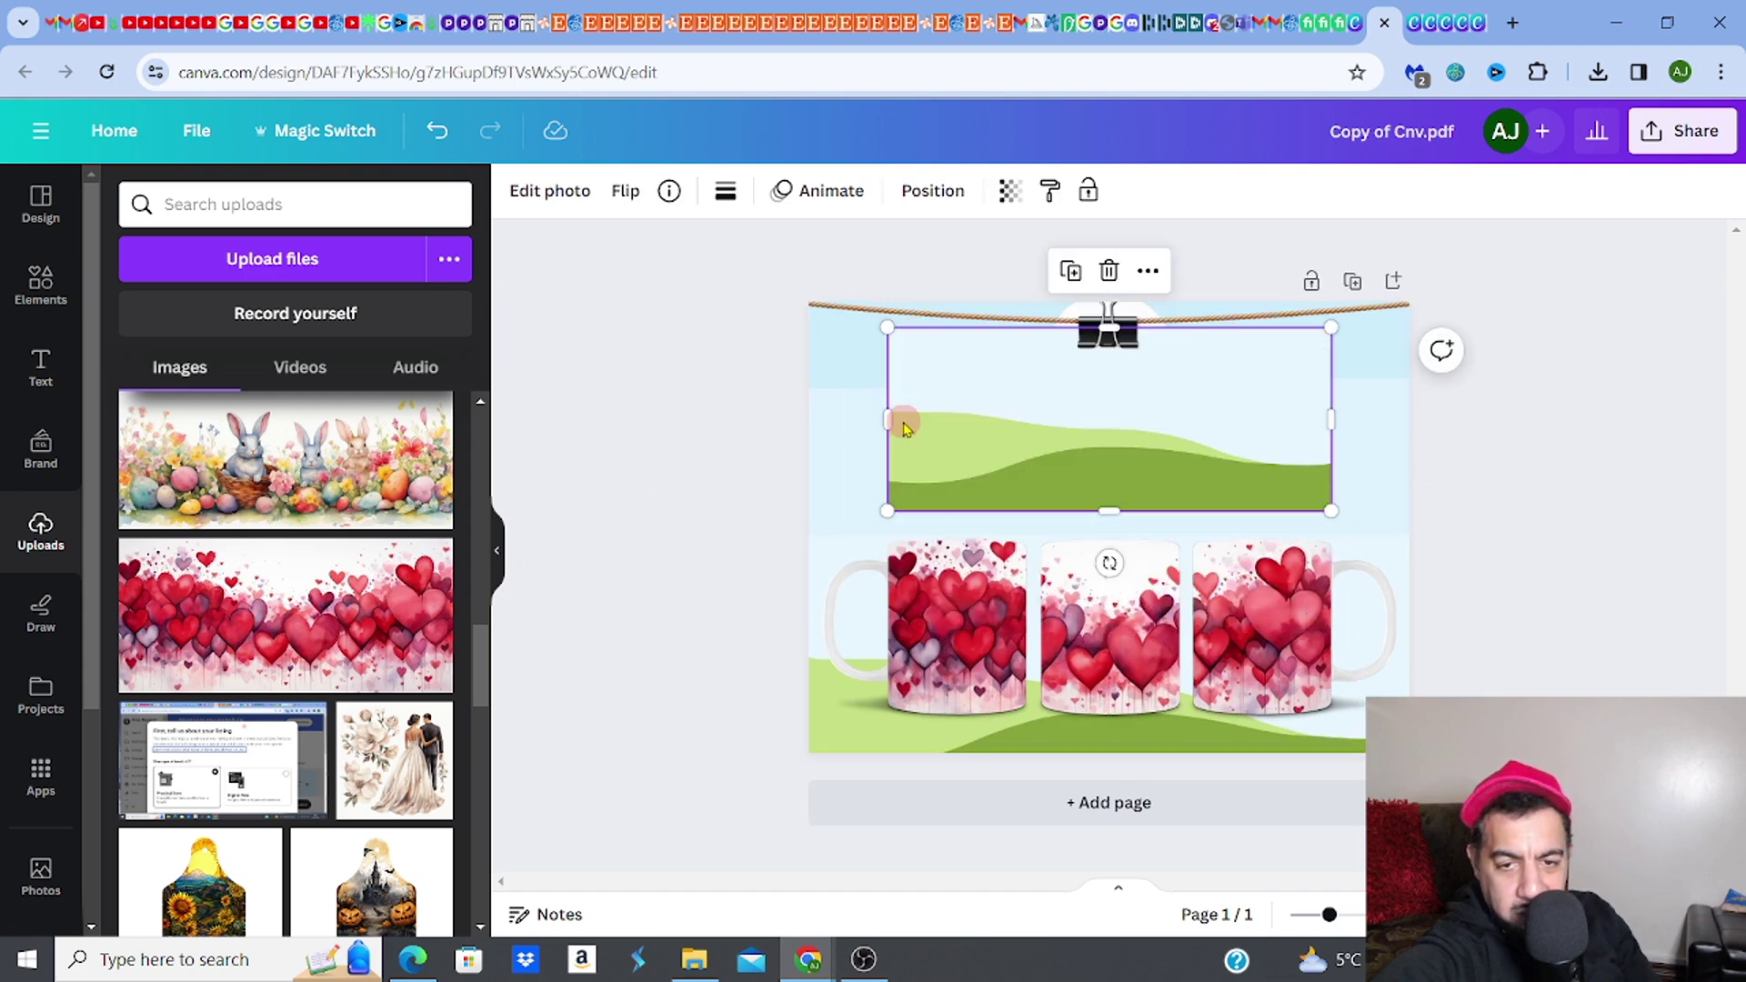
pyautogui.moveTo(333, 591); pyautogui.dragTo(967, 449)
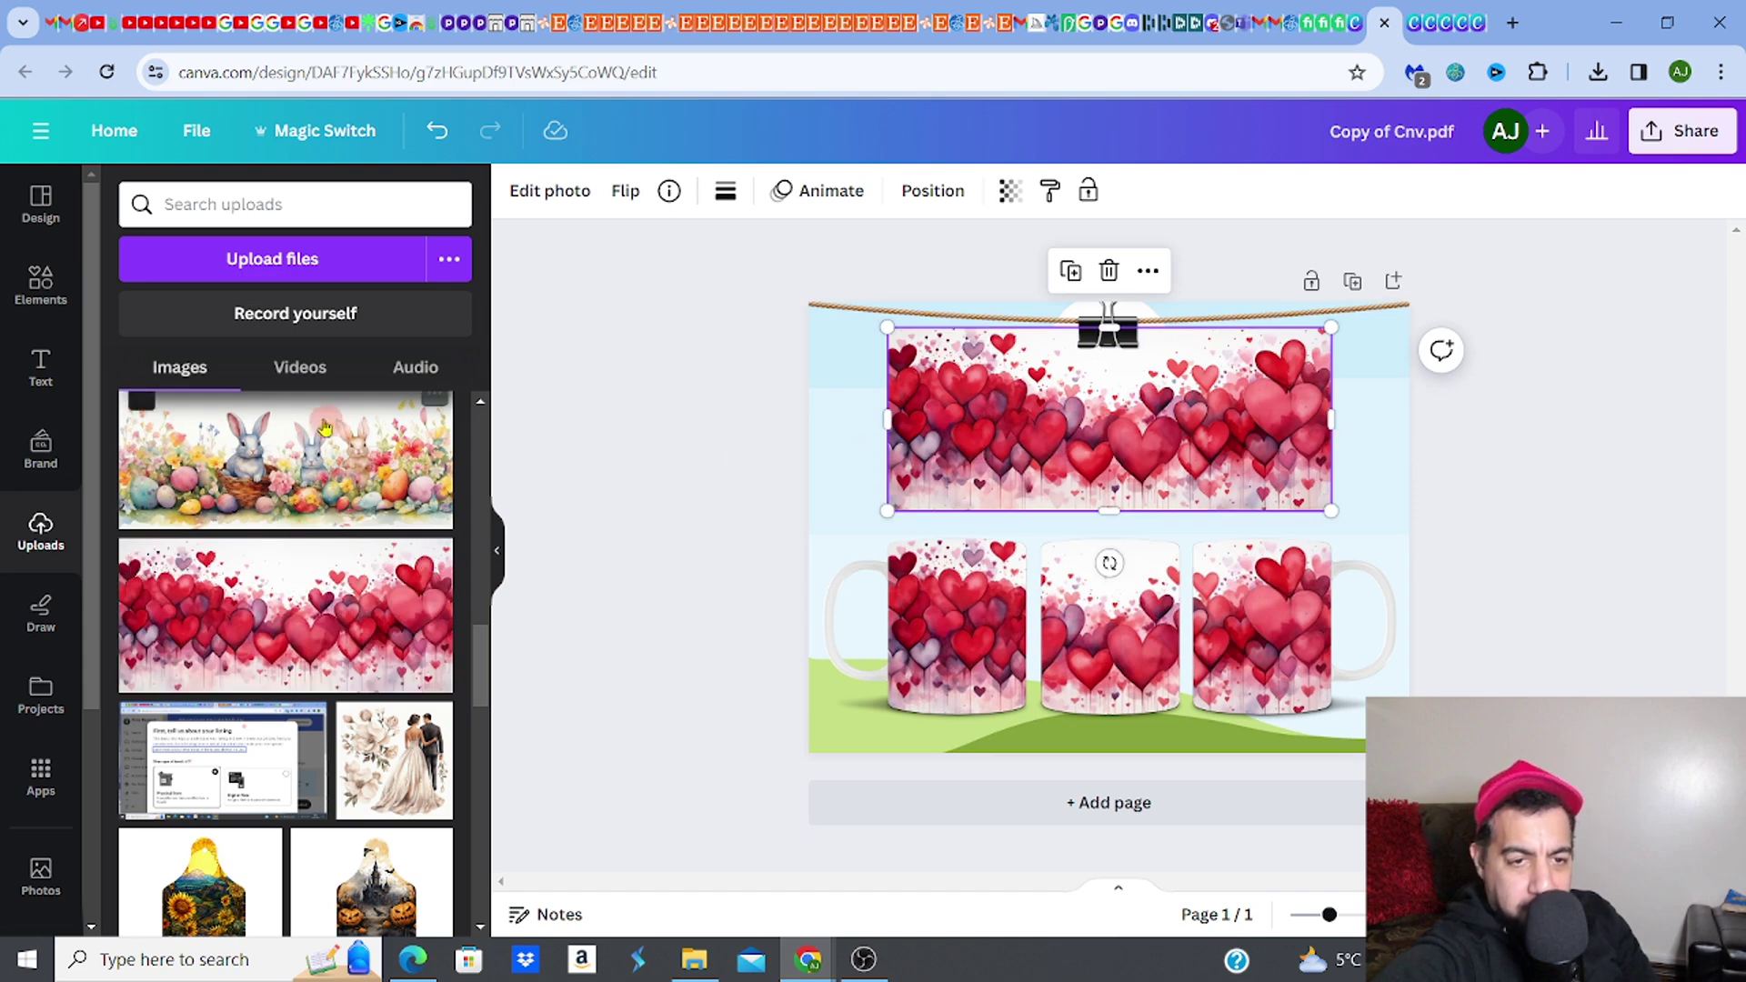
pyautogui.click(198, 224)
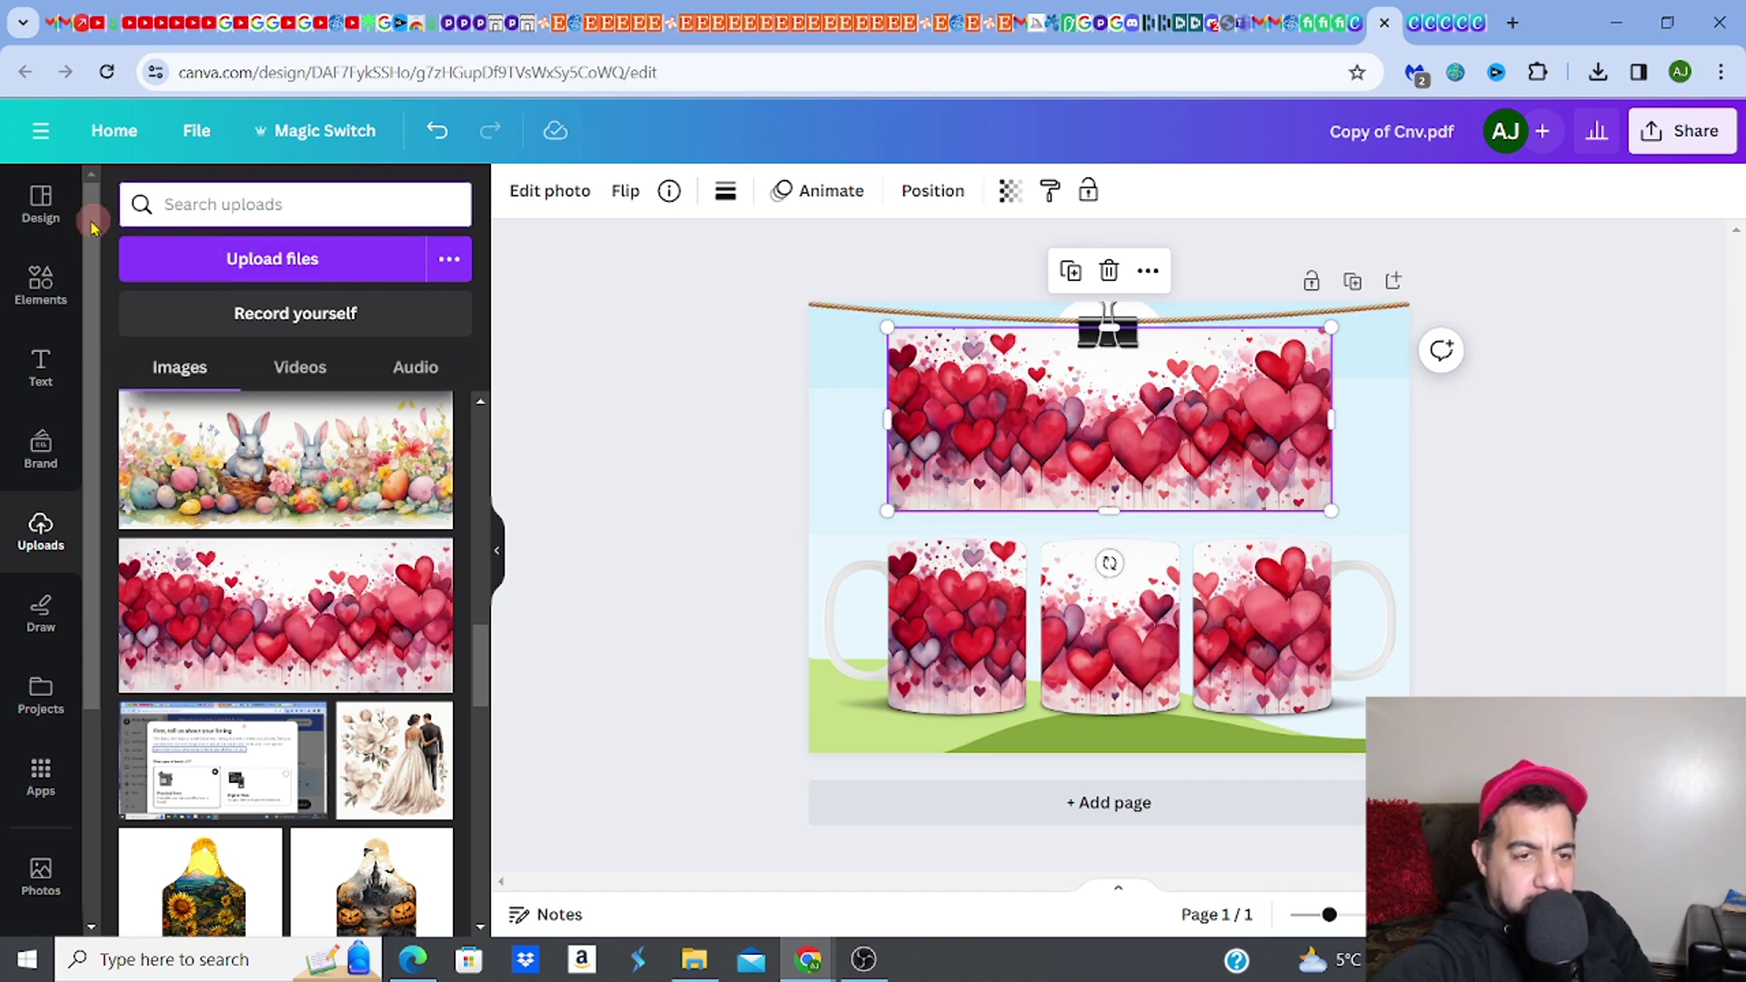
# Step: Search Elements for 'background', then refine the search to 'kitchen background'
pyautogui.click(41, 284)
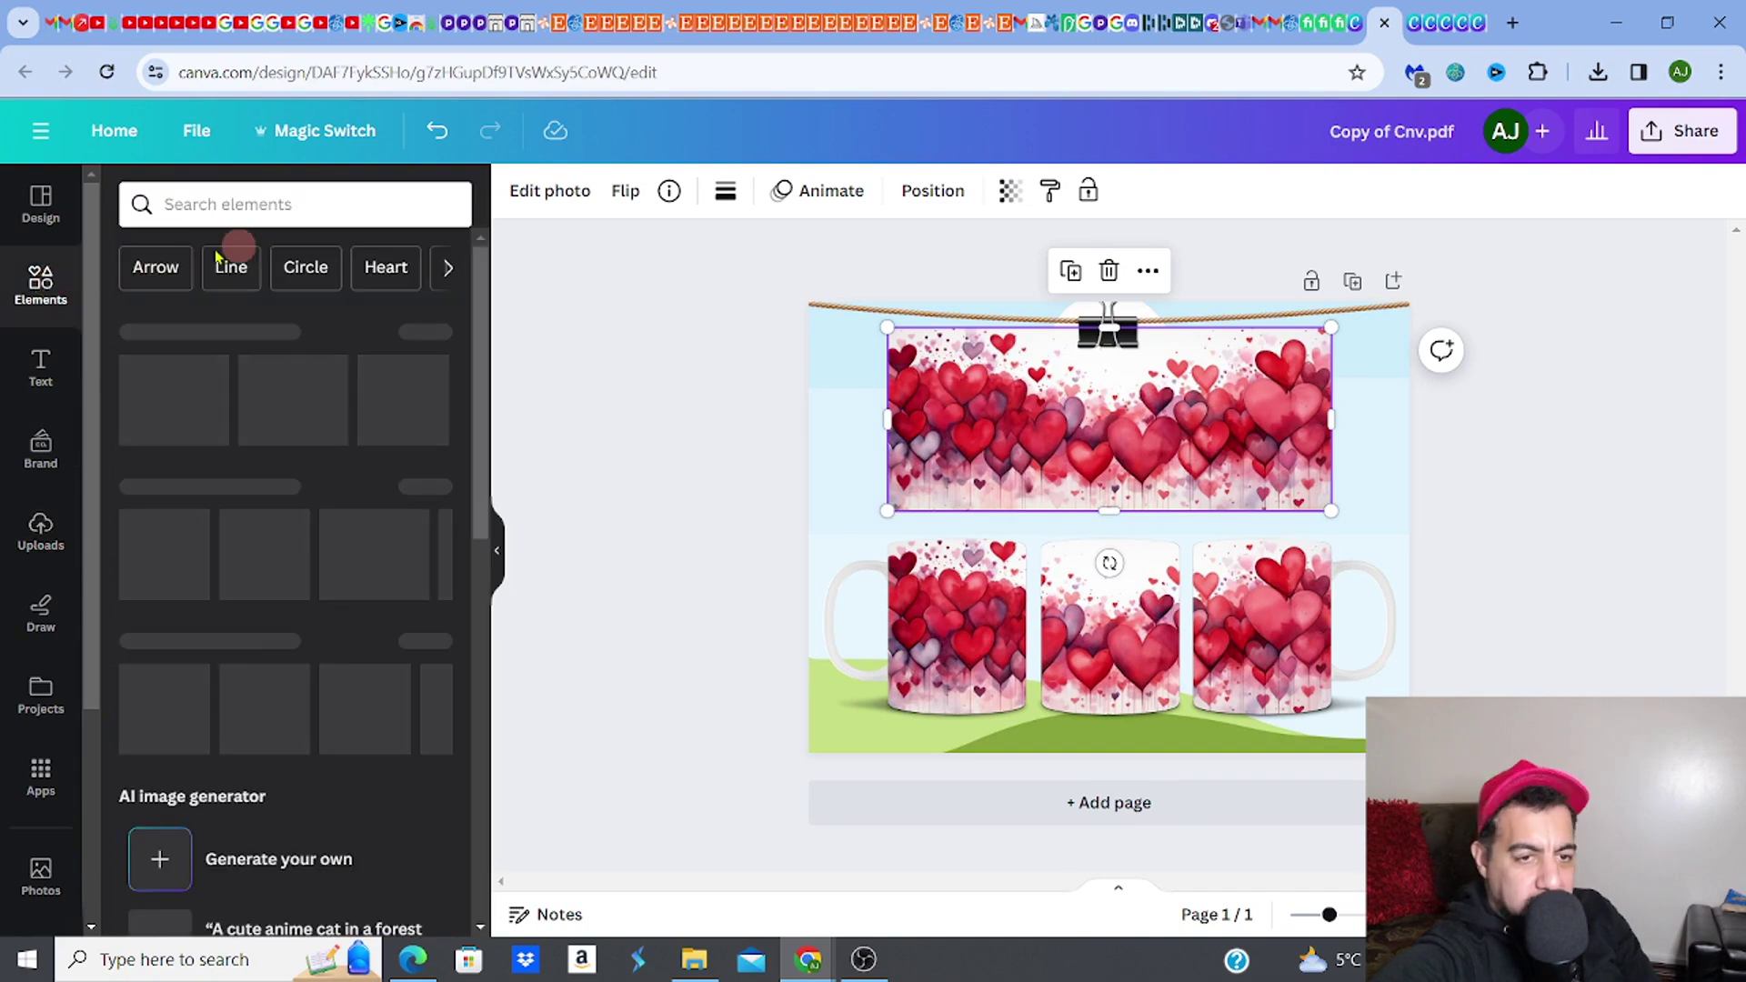
pyautogui.click(285, 208)
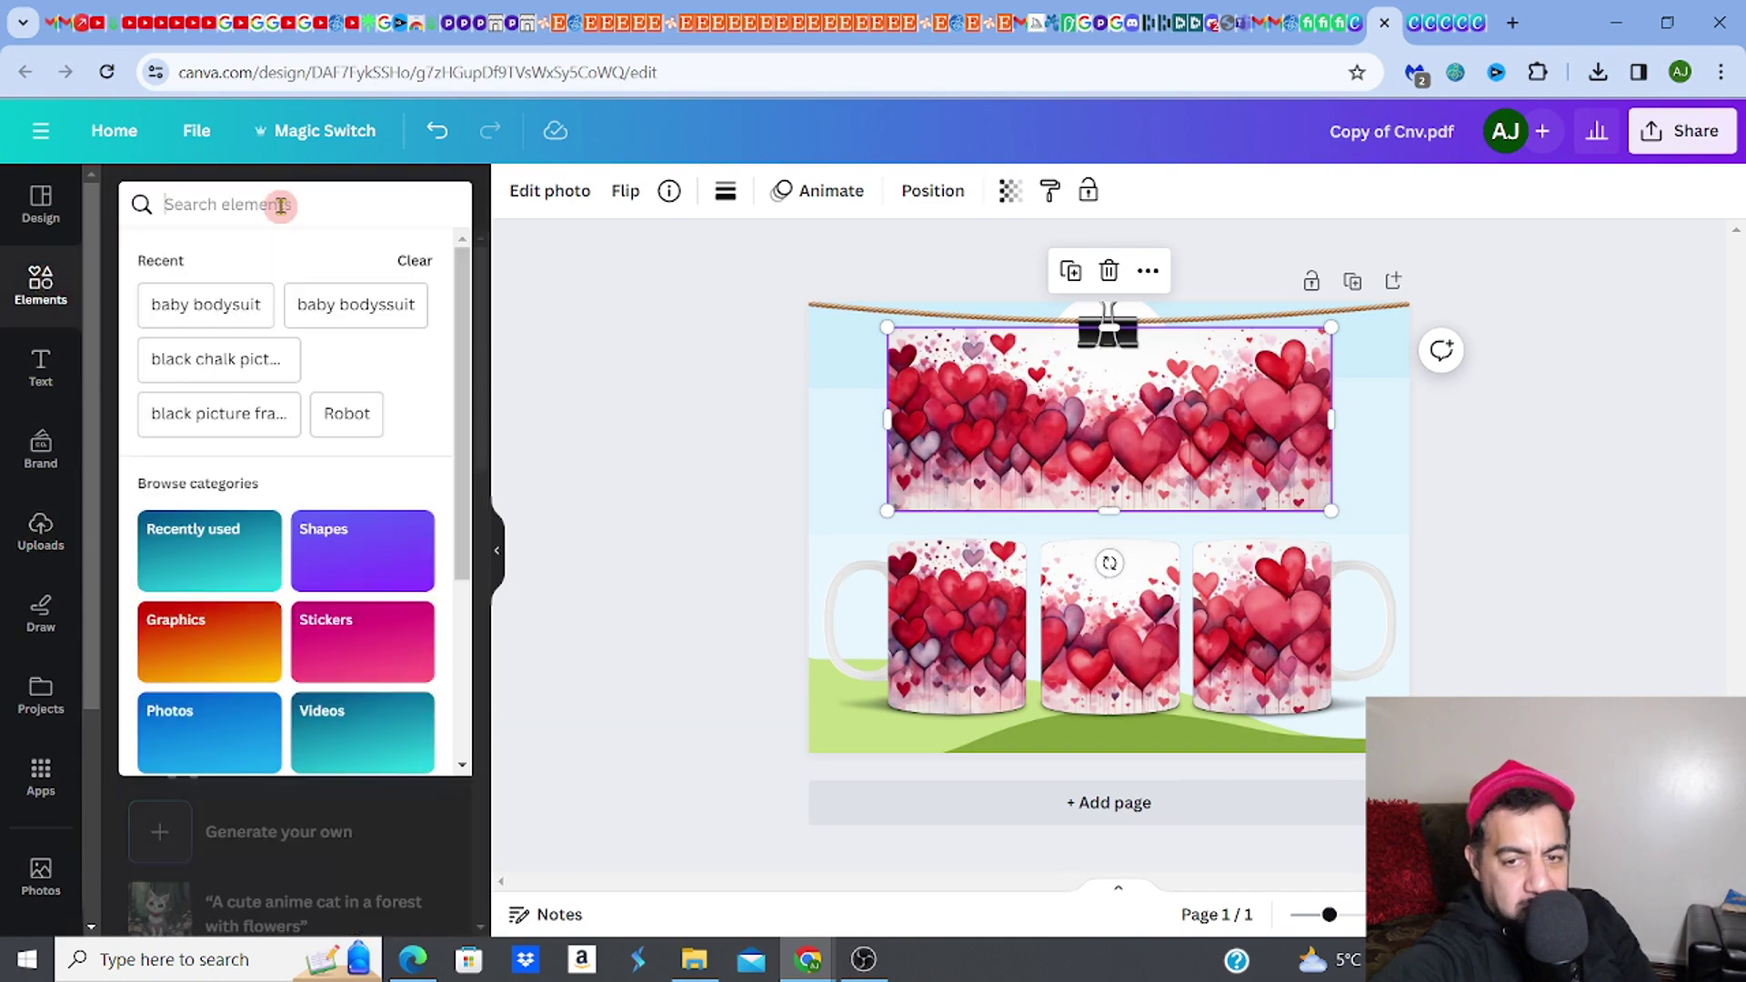
pyautogui.write('bac')
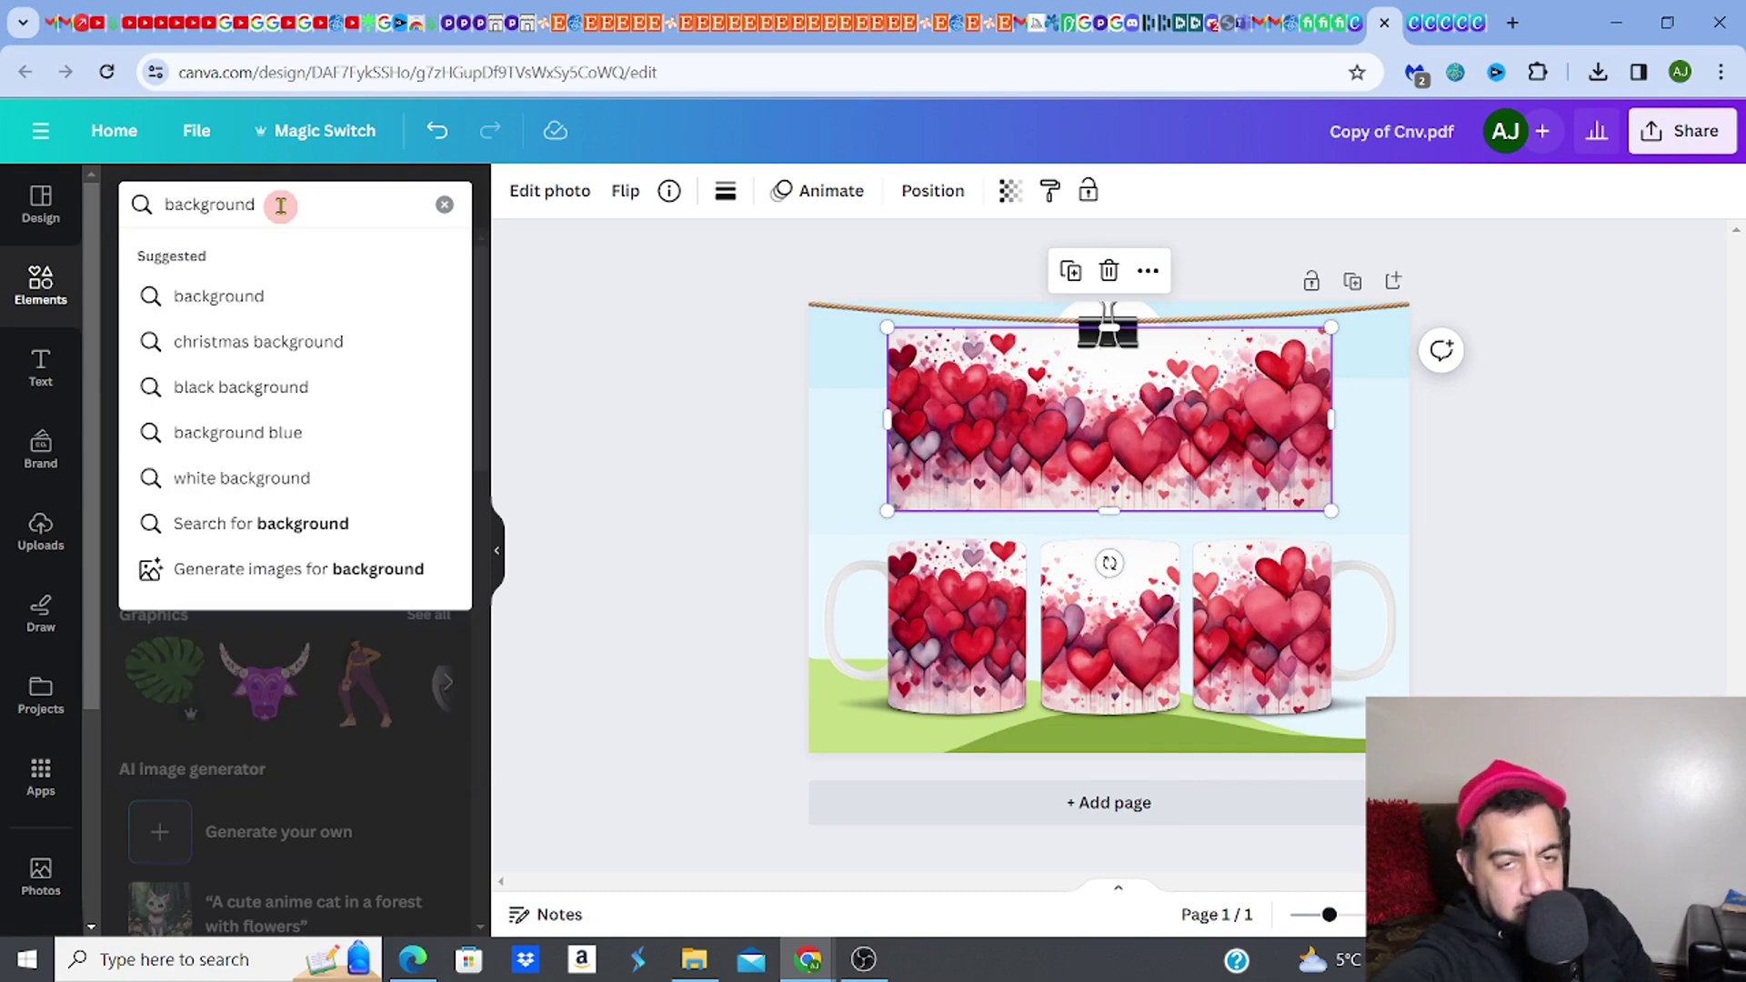
pyautogui.write('kground')
pyautogui.press('Return')
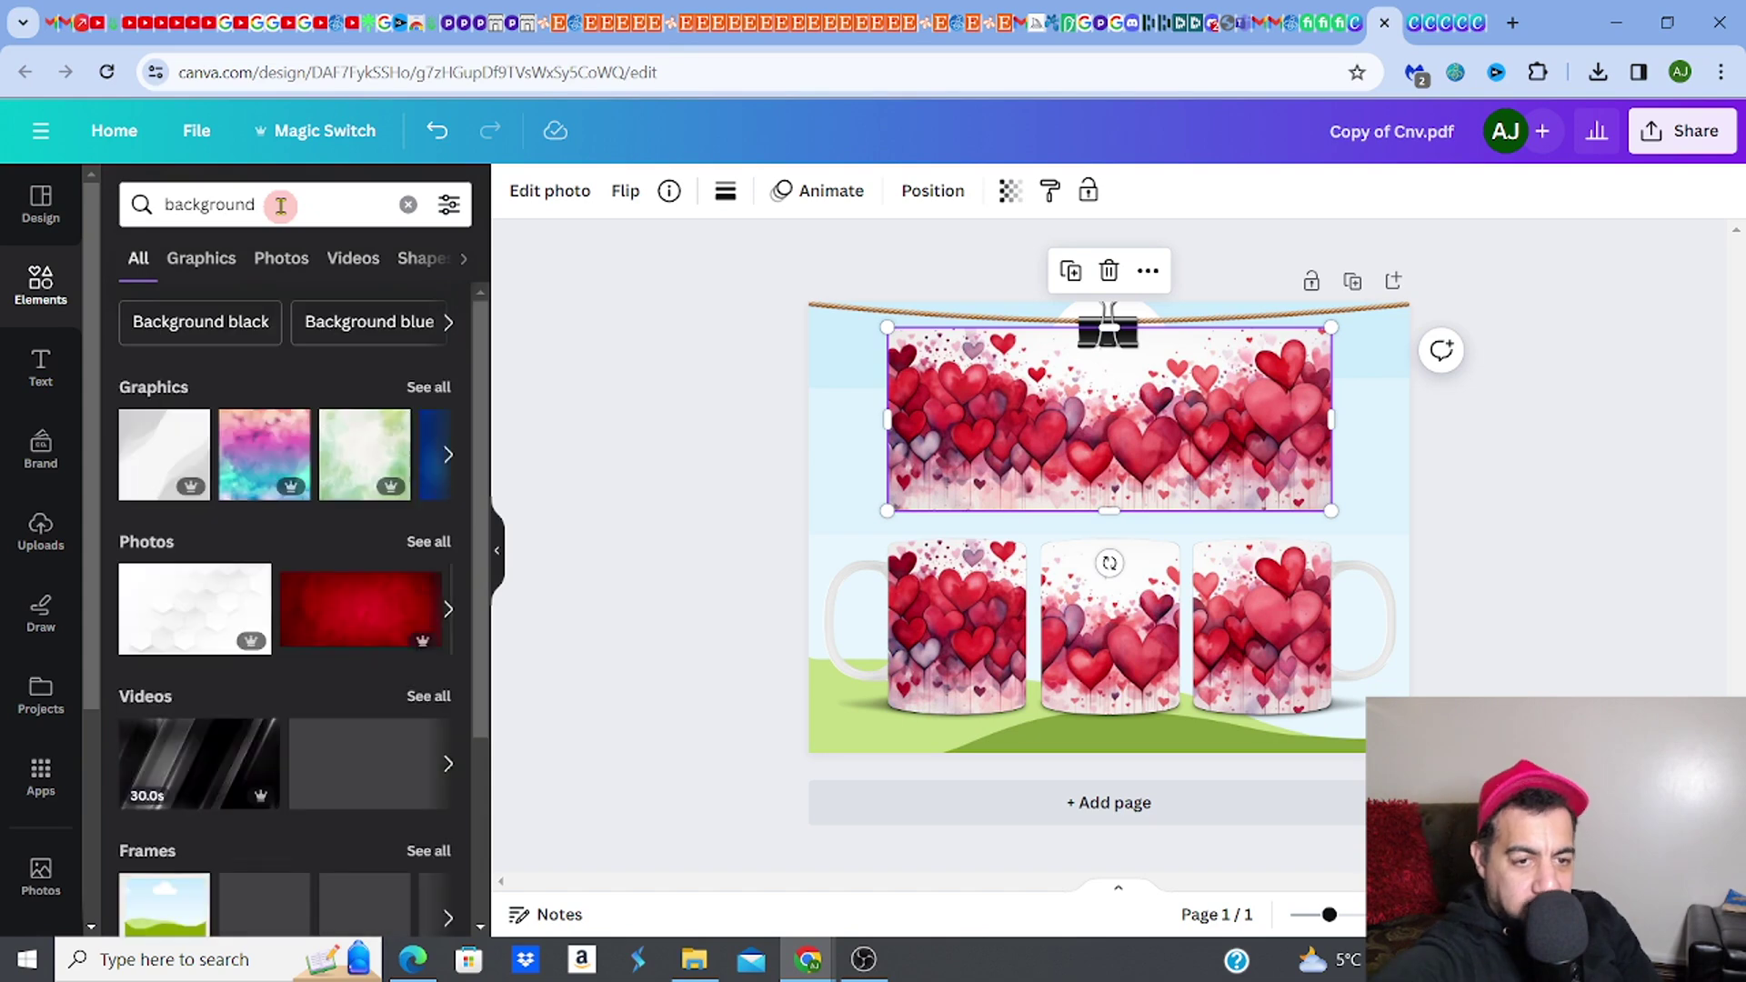
pyautogui.click(167, 204)
pyautogui.write('kitche')
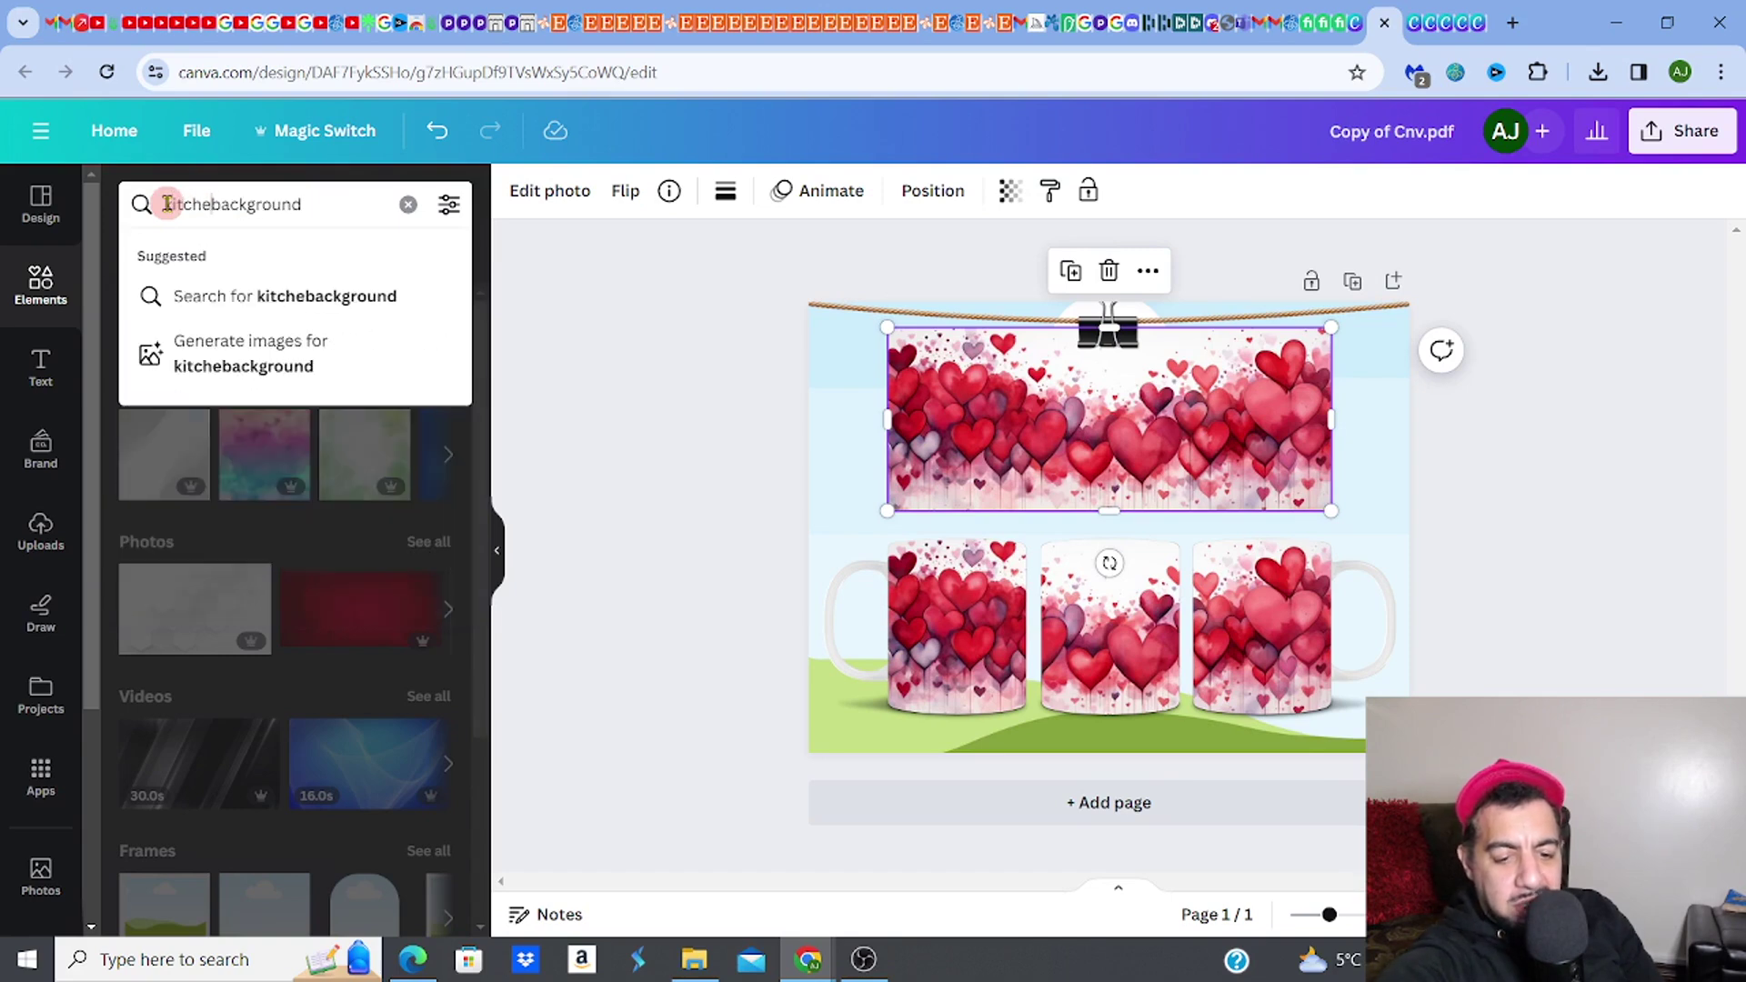
pyautogui.write('n')
pyautogui.press('Return')
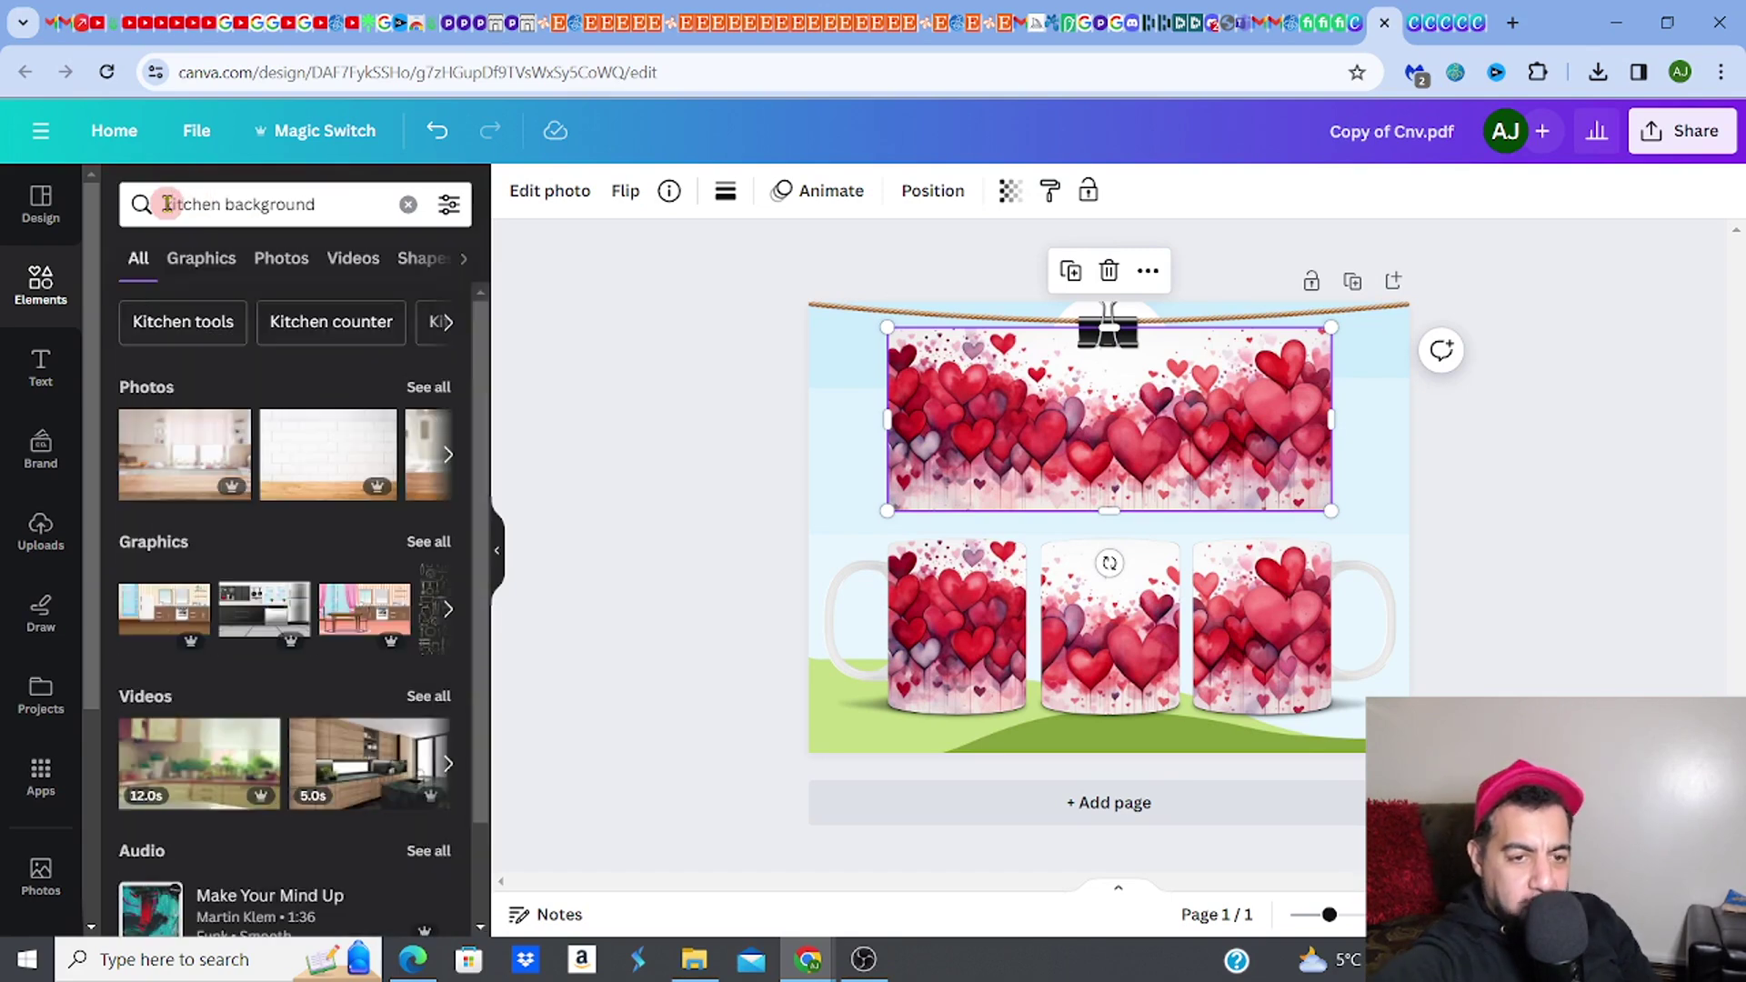
# Step: Add the blurred kitchen counter photo, send it behind the mugs, and stretch it over the page
pyautogui.click(182, 469)
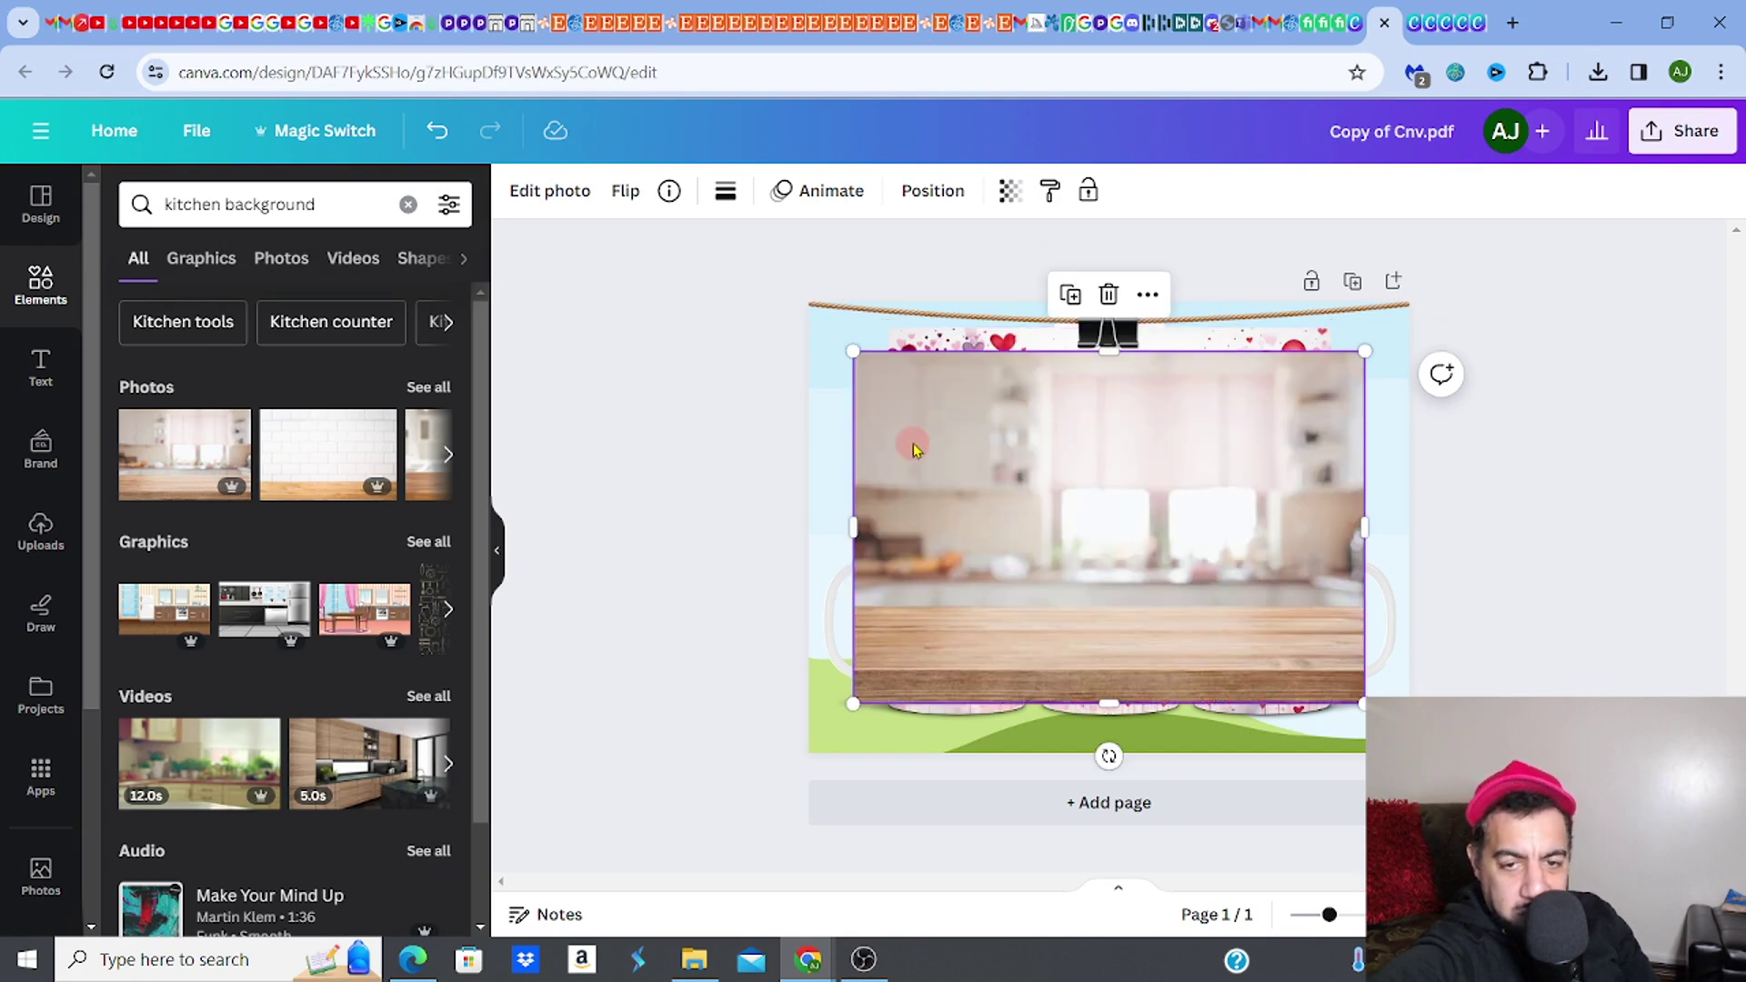
pyautogui.moveTo(913, 446); pyautogui.dragTo(822, 422)
pyautogui.hotkey('ctrl', 'alt', '[')
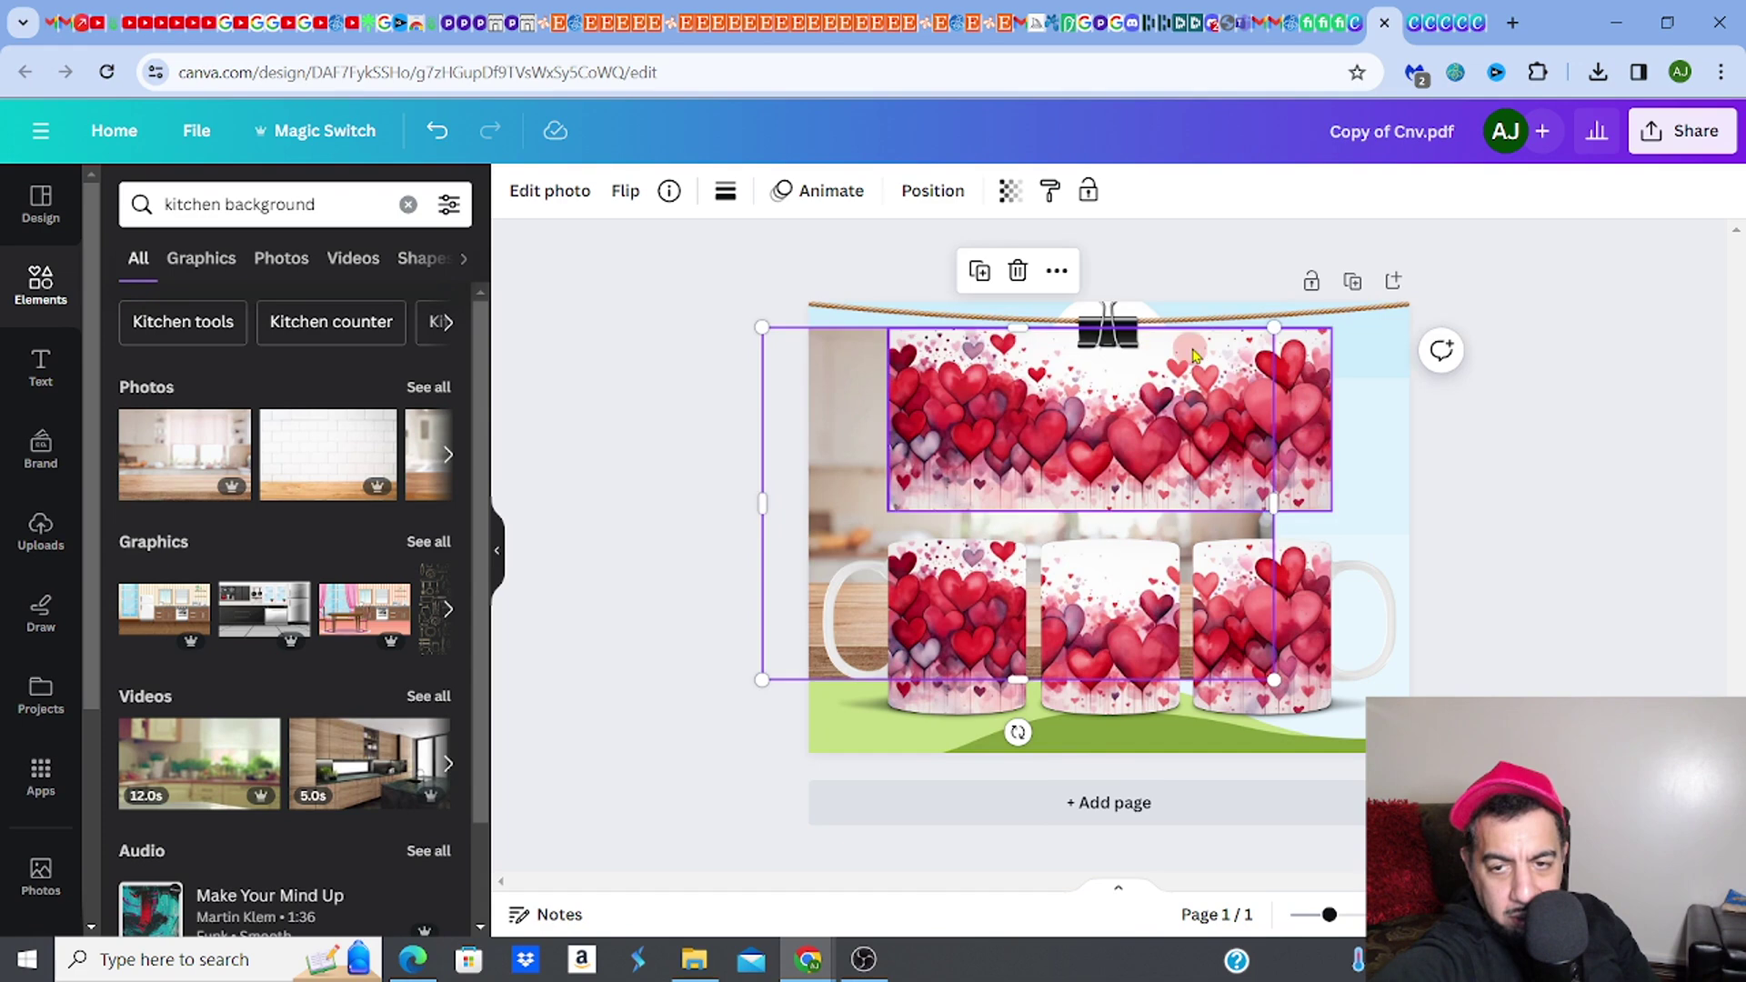
pyautogui.moveTo(1277, 324); pyautogui.dragTo(1501, 363)
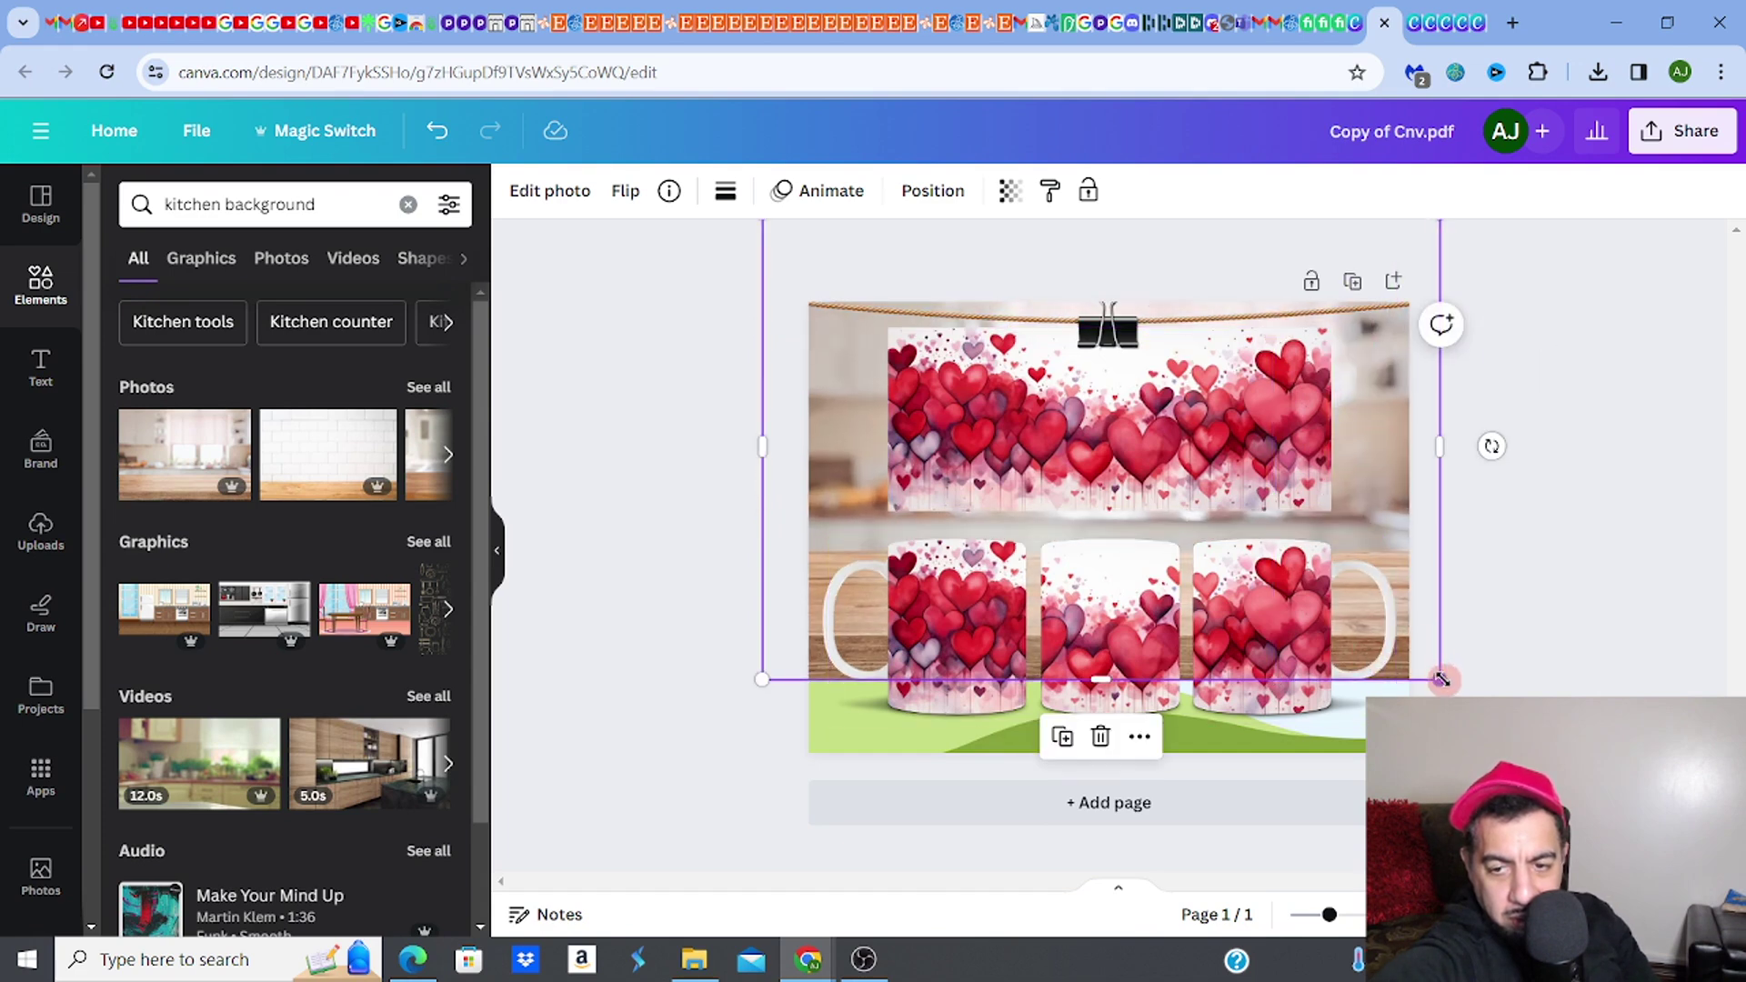
pyautogui.moveTo(1441, 679); pyautogui.dragTo(1602, 791)
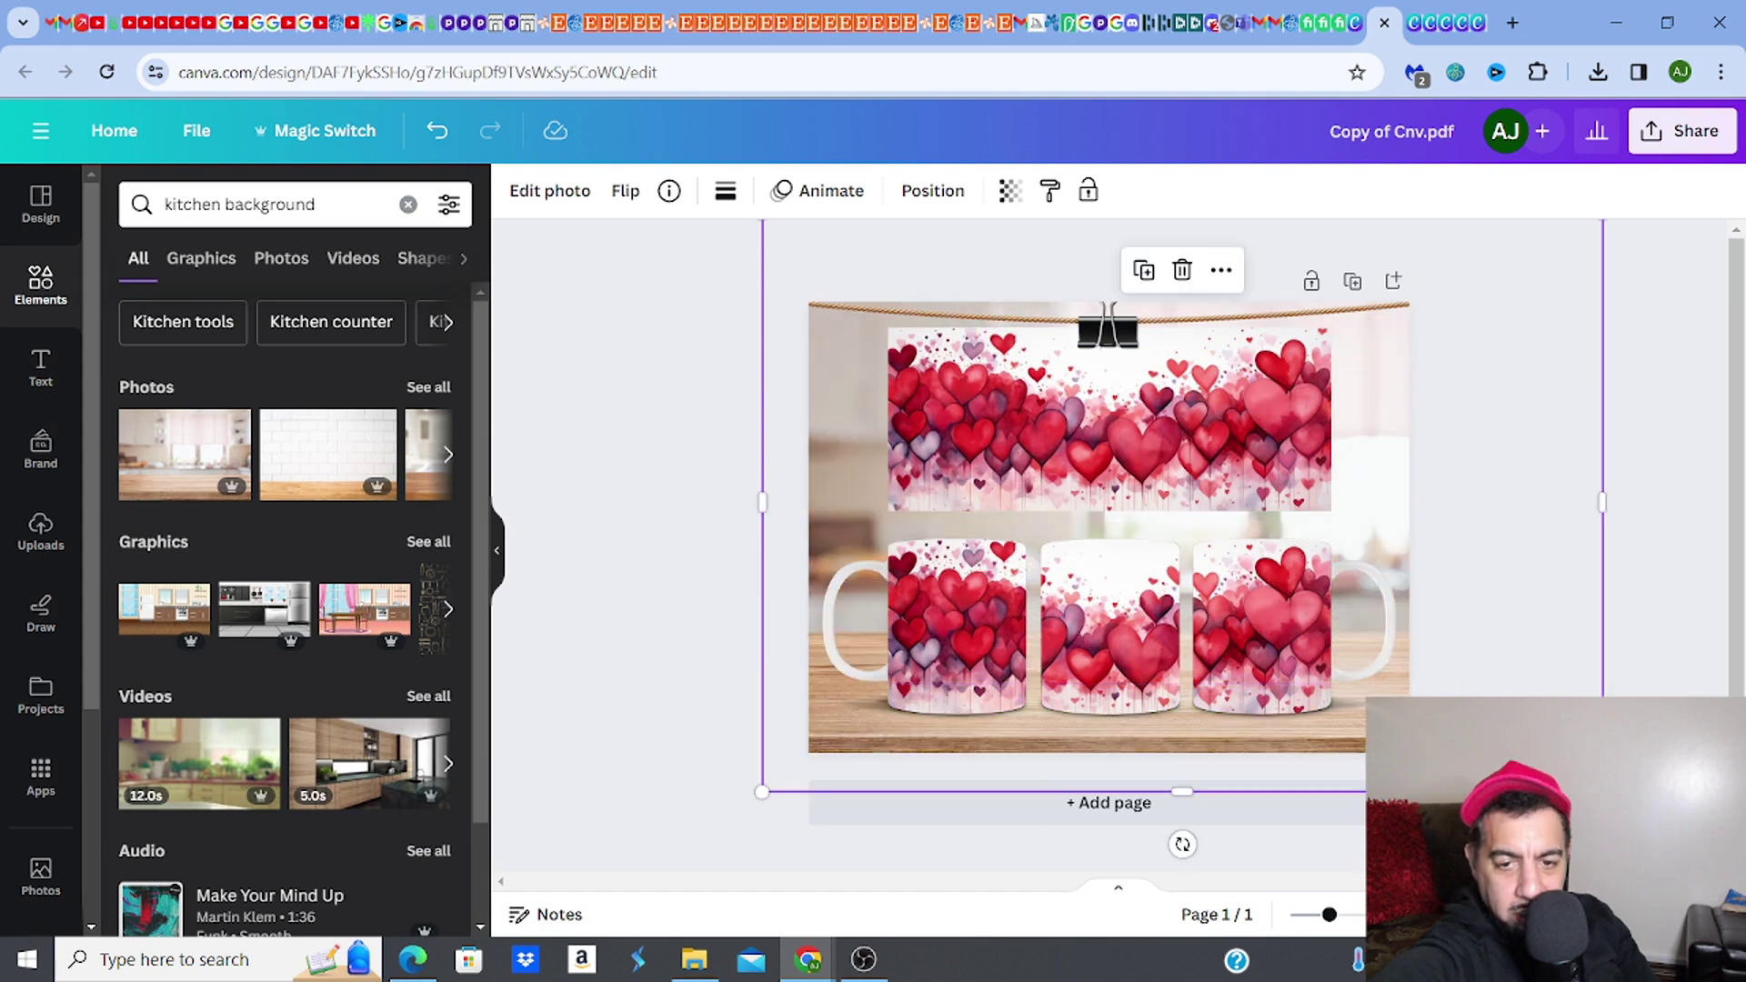
pyautogui.click(600, 617)
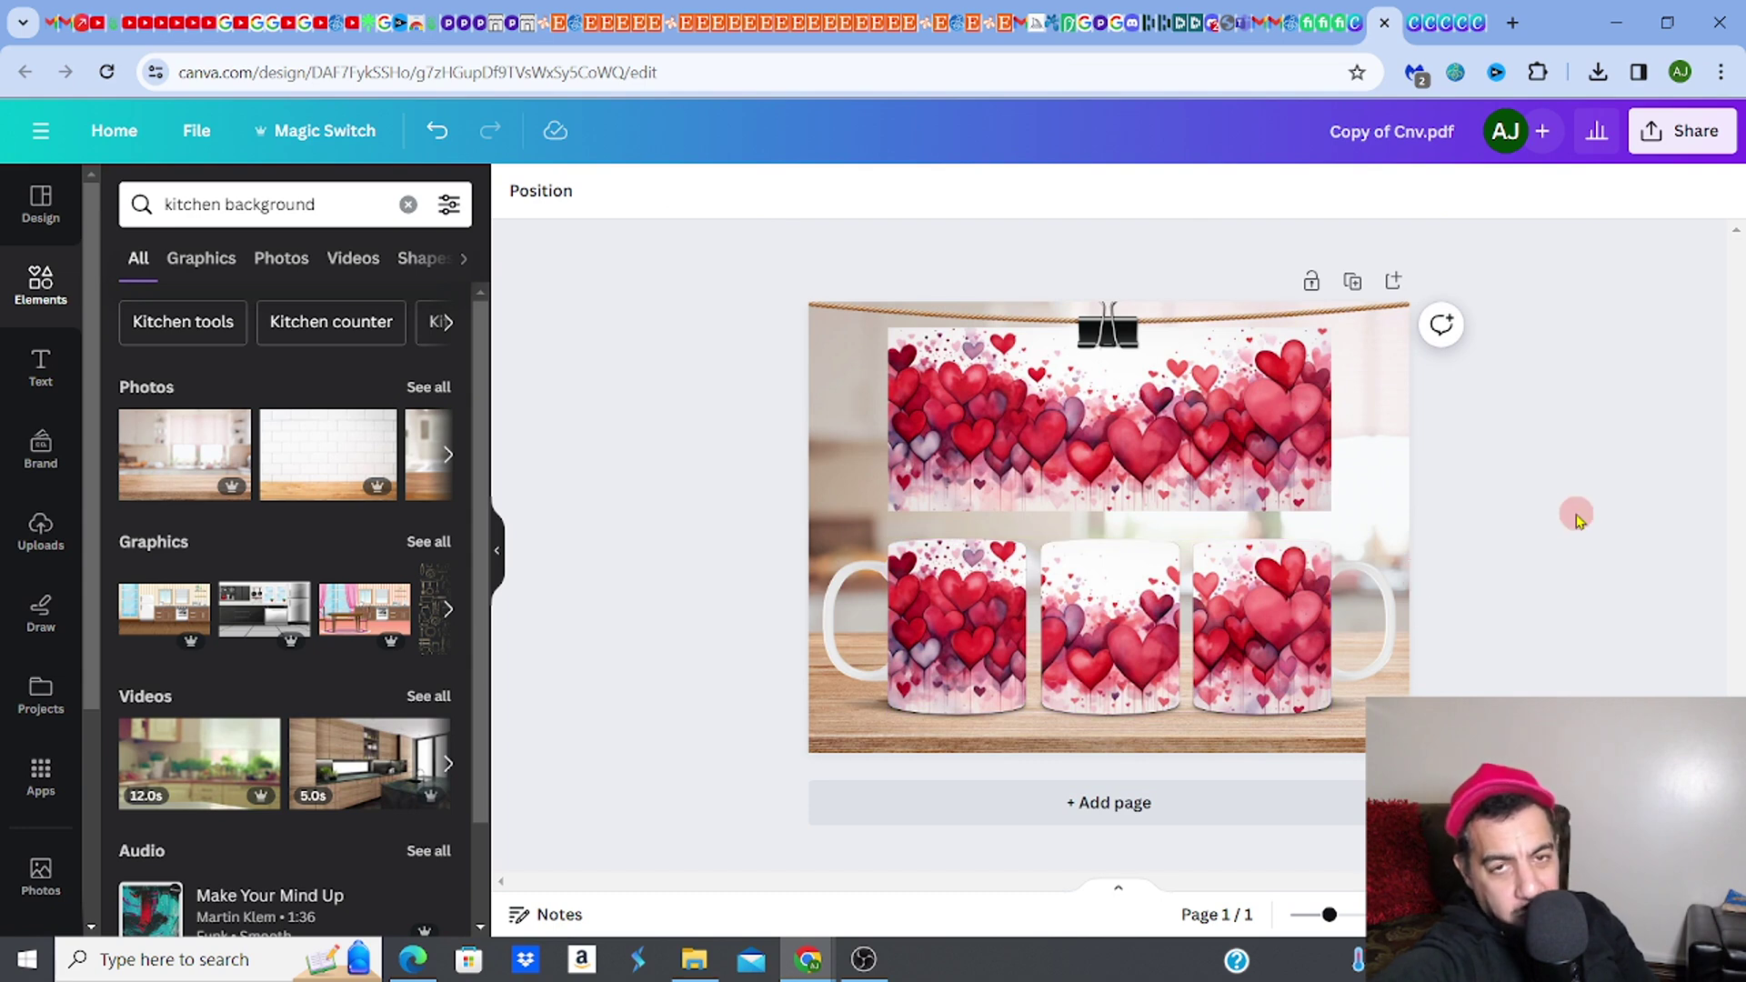
pyautogui.click(920, 271)
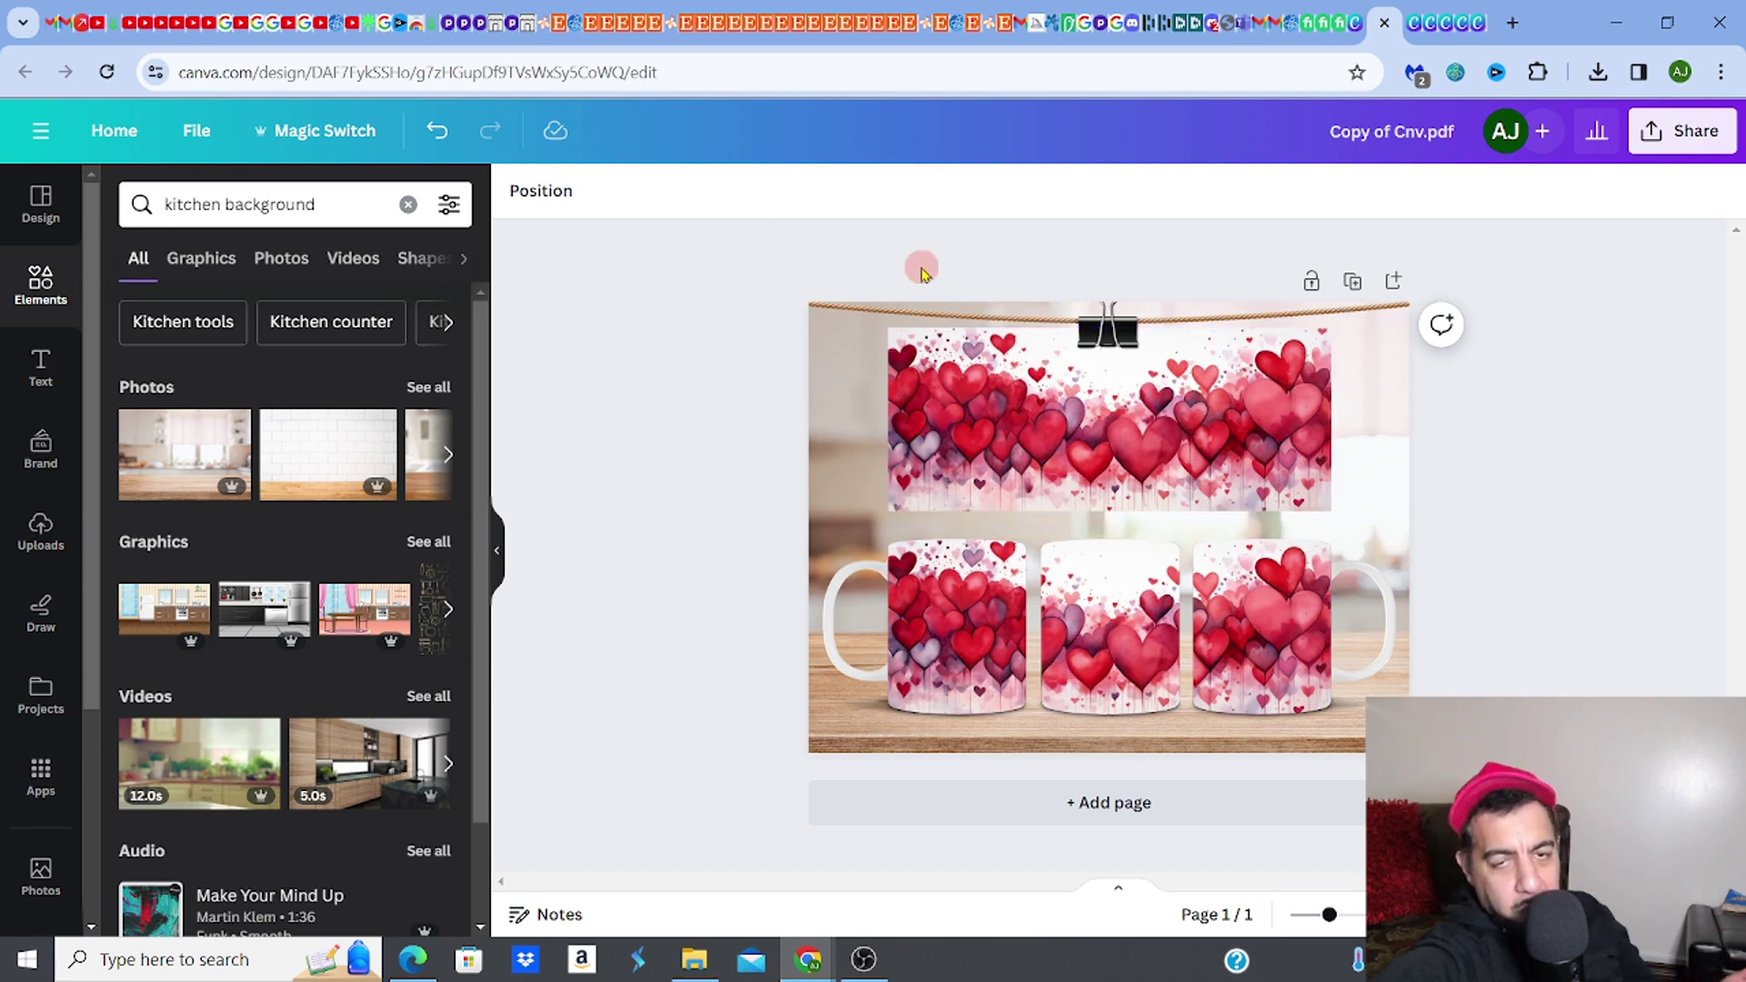